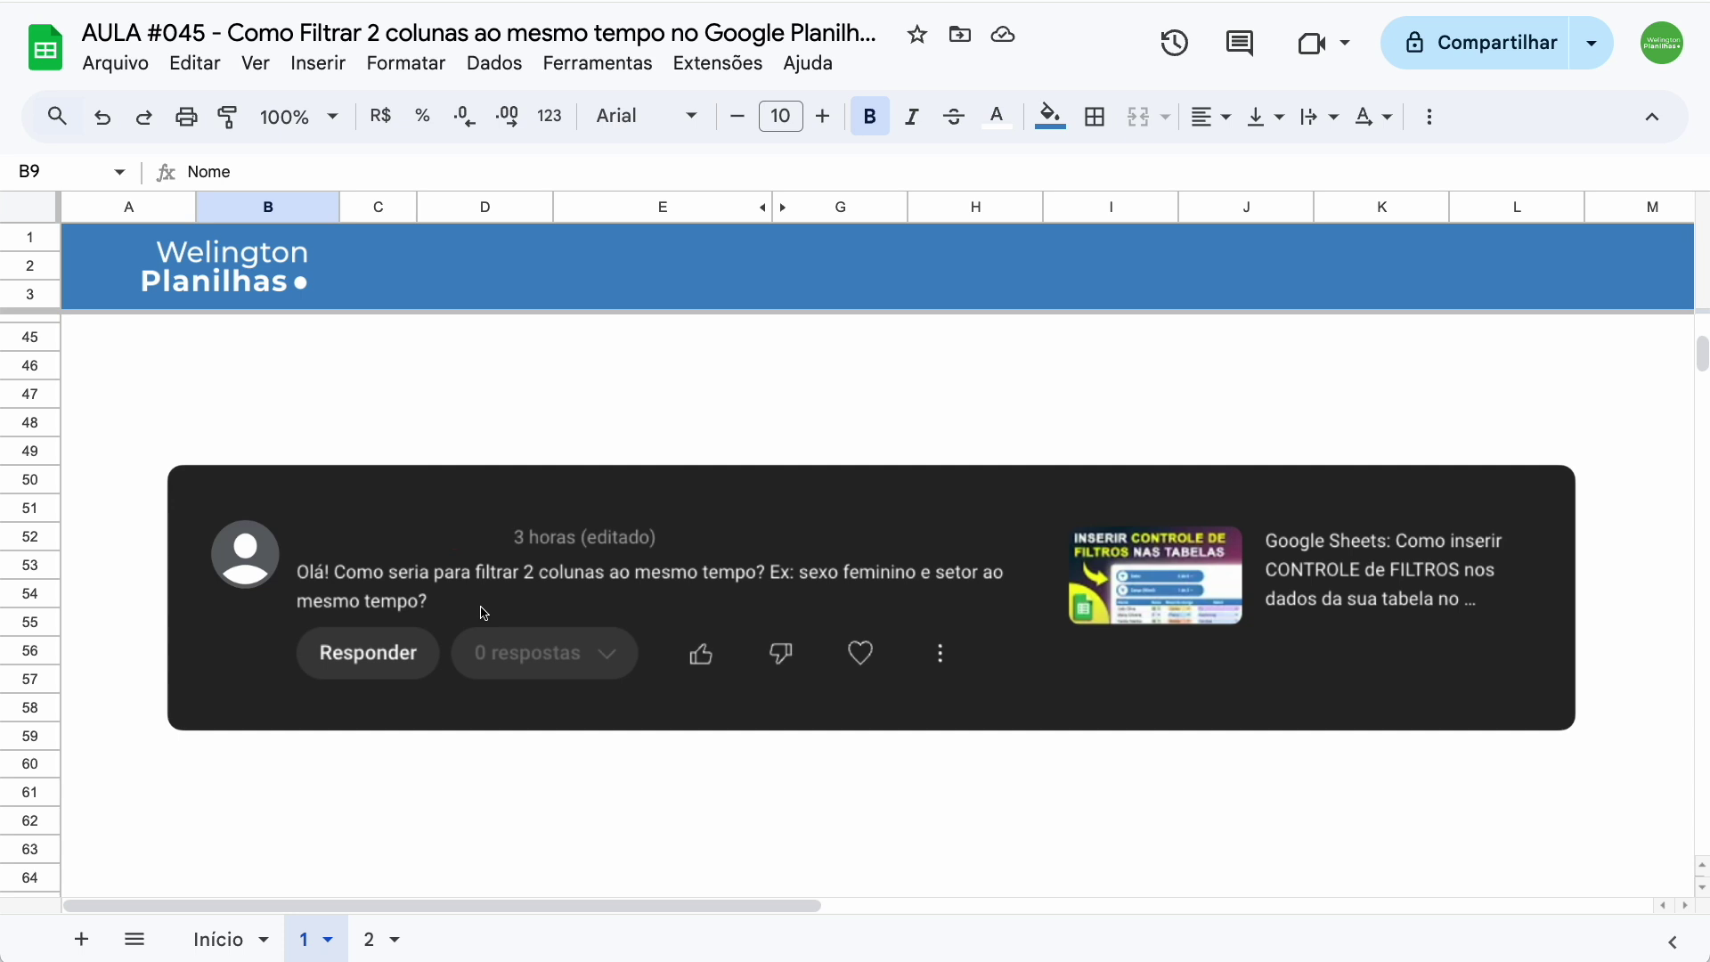
Scroll up on sheet 1 to show the three filter controls, employee table and Contagem de Setor chart
scroll(484, 613, "up", 10)
scroll(484, 613, "up", 3)
scroll(483, 613, "up", 2)
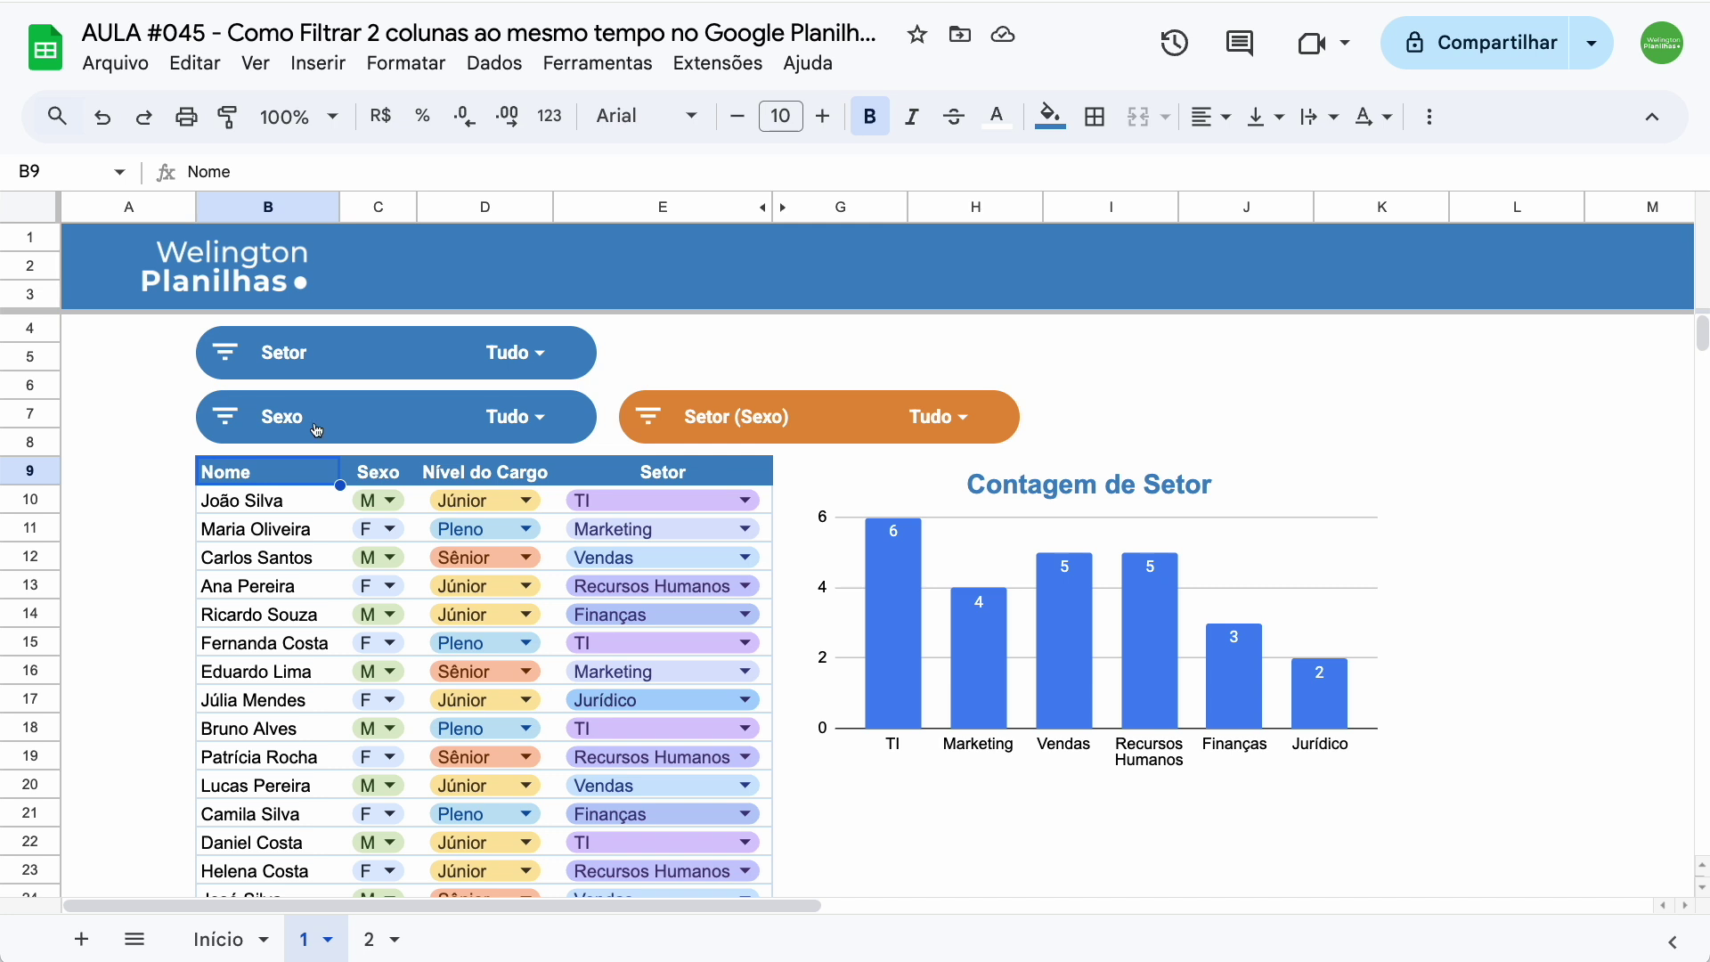
left_click(505, 356)
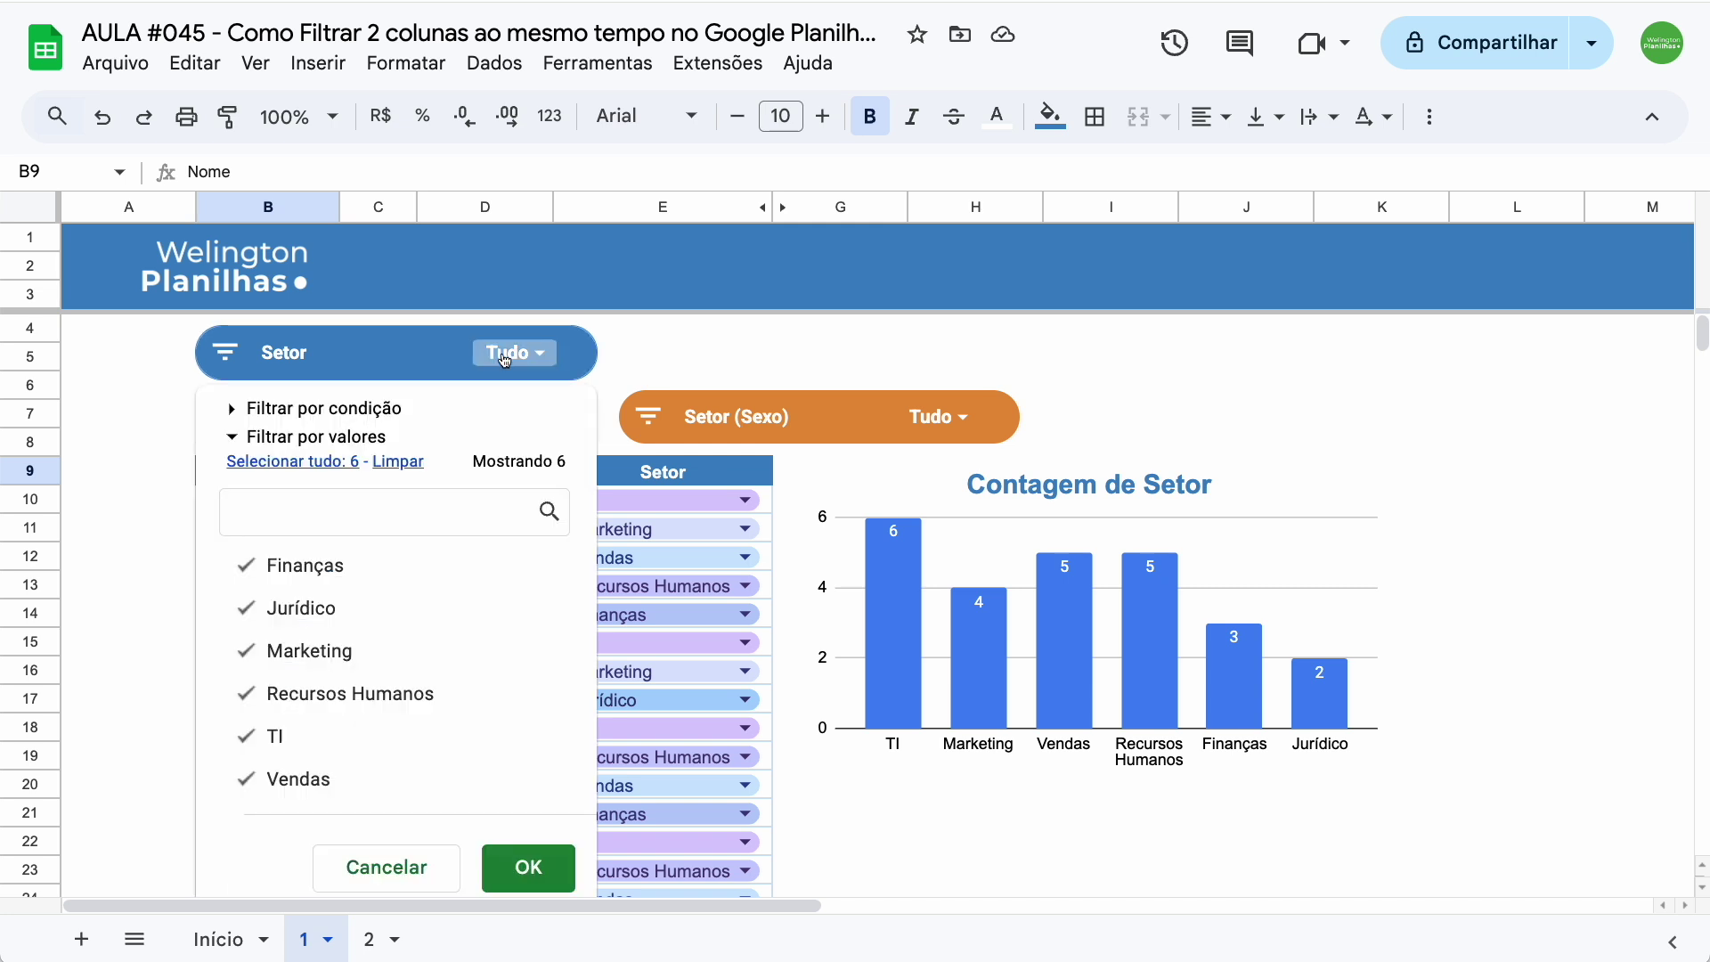
left_click(403, 462)
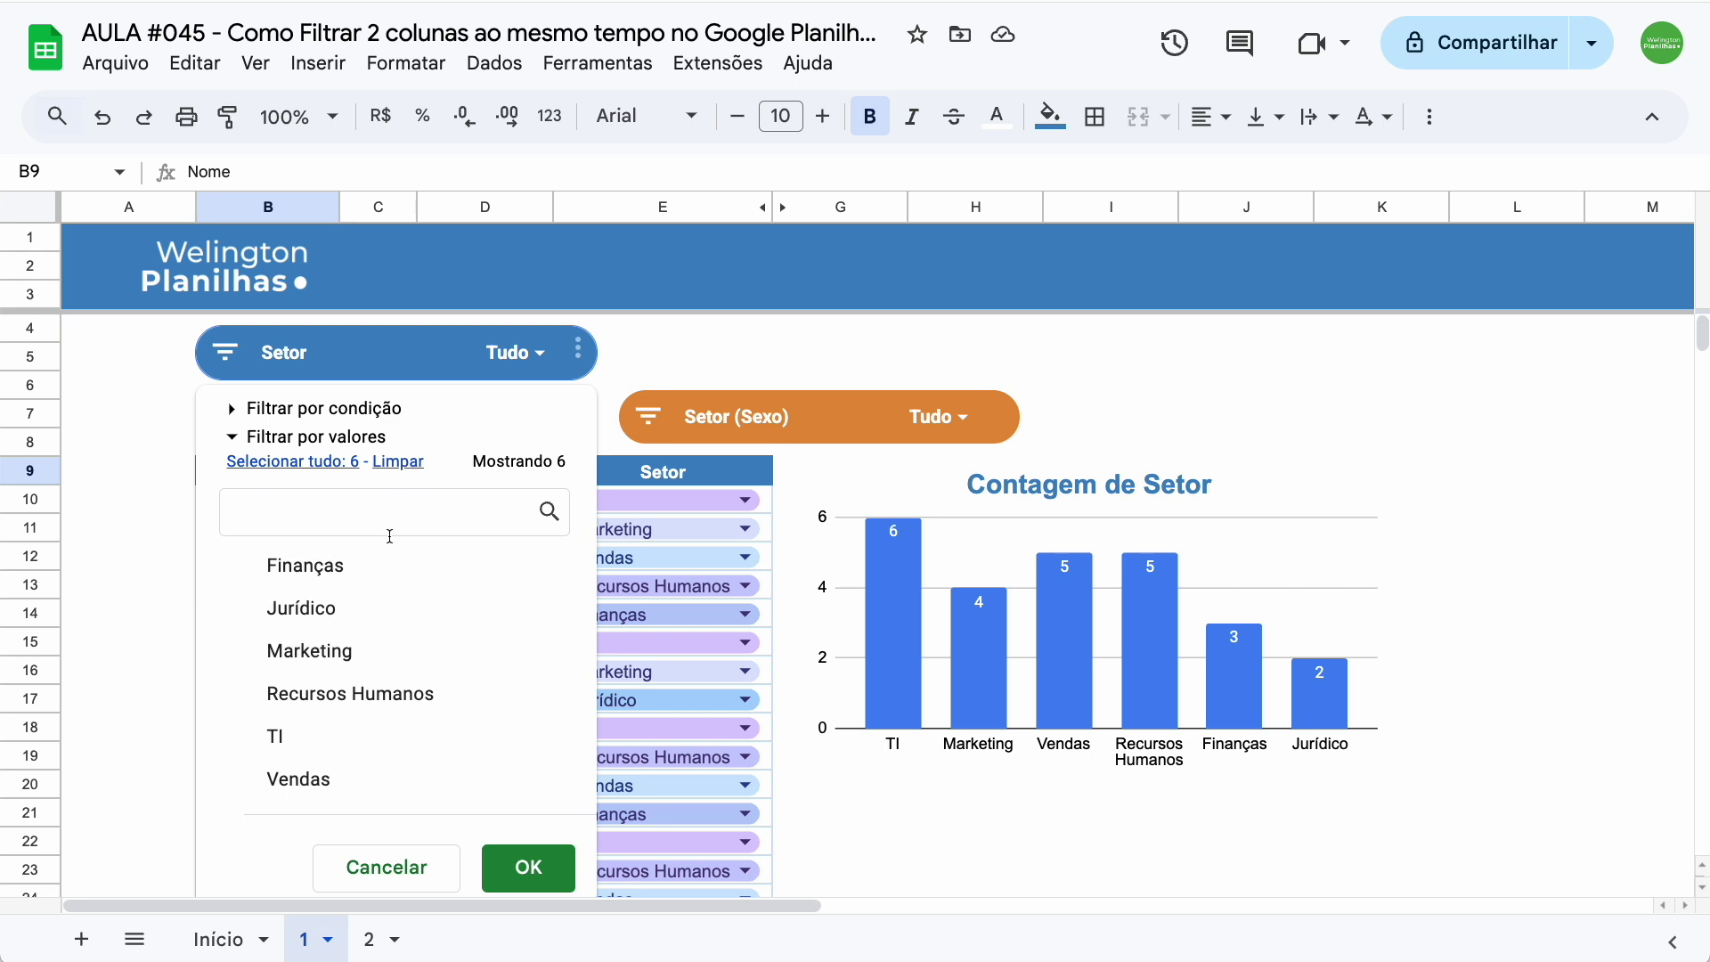
left_click(388, 570)
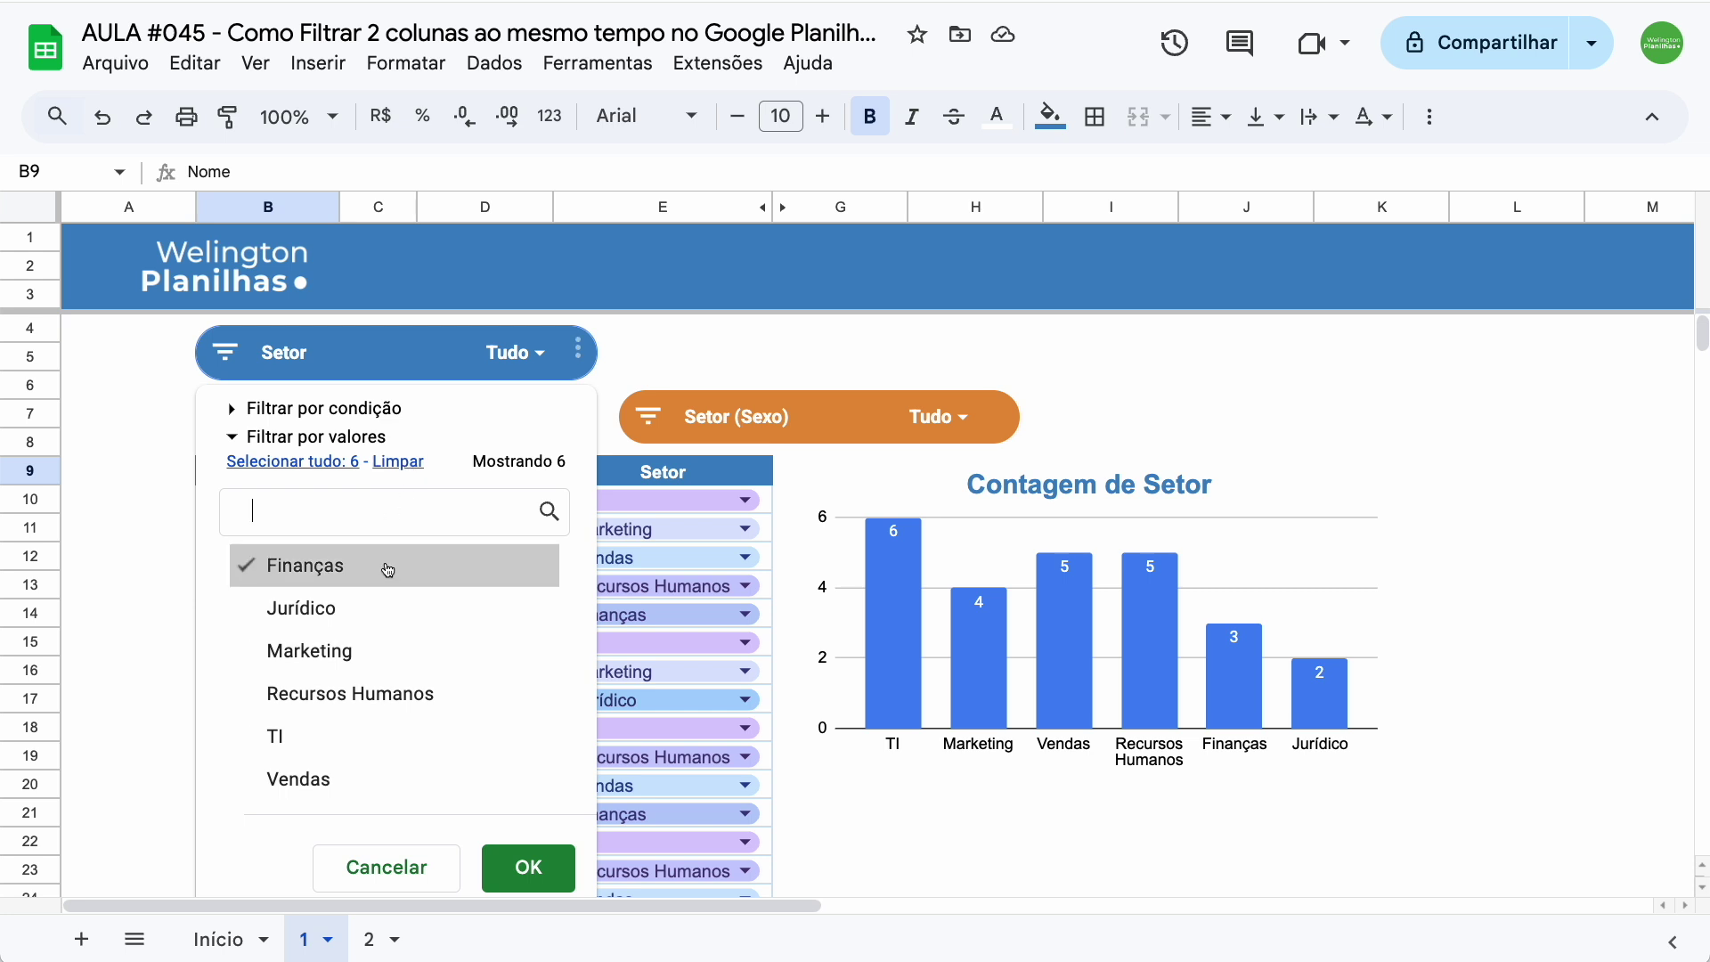
left_click(466, 703)
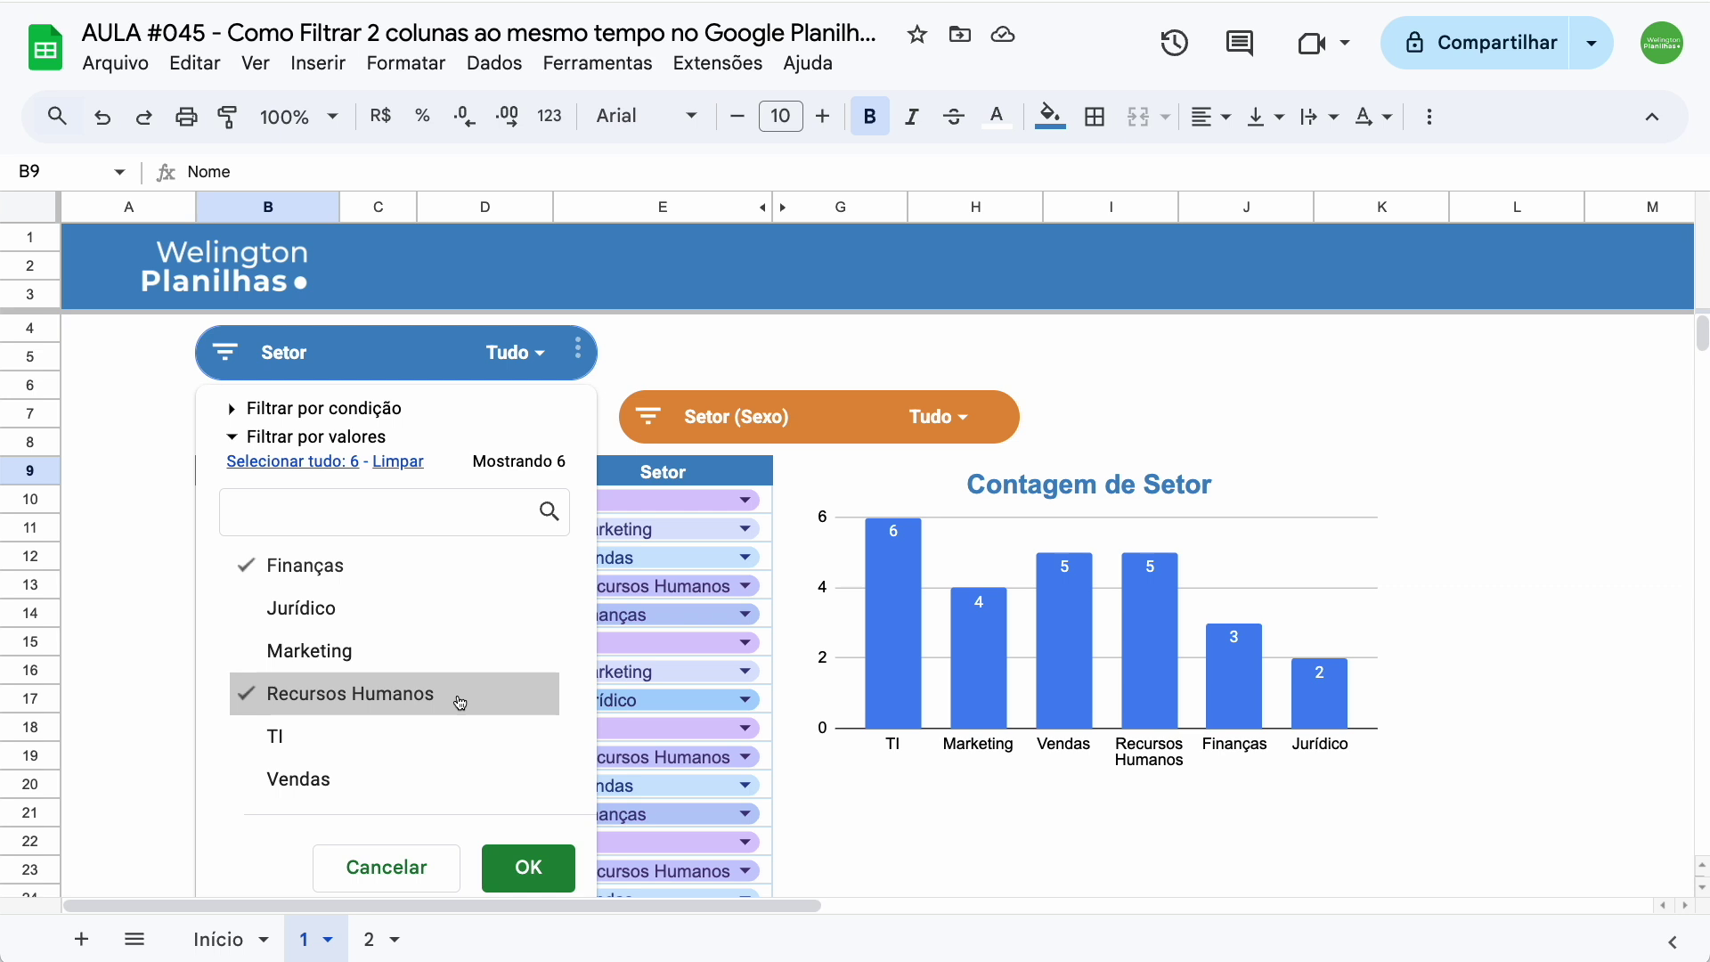
left_click(510, 864)
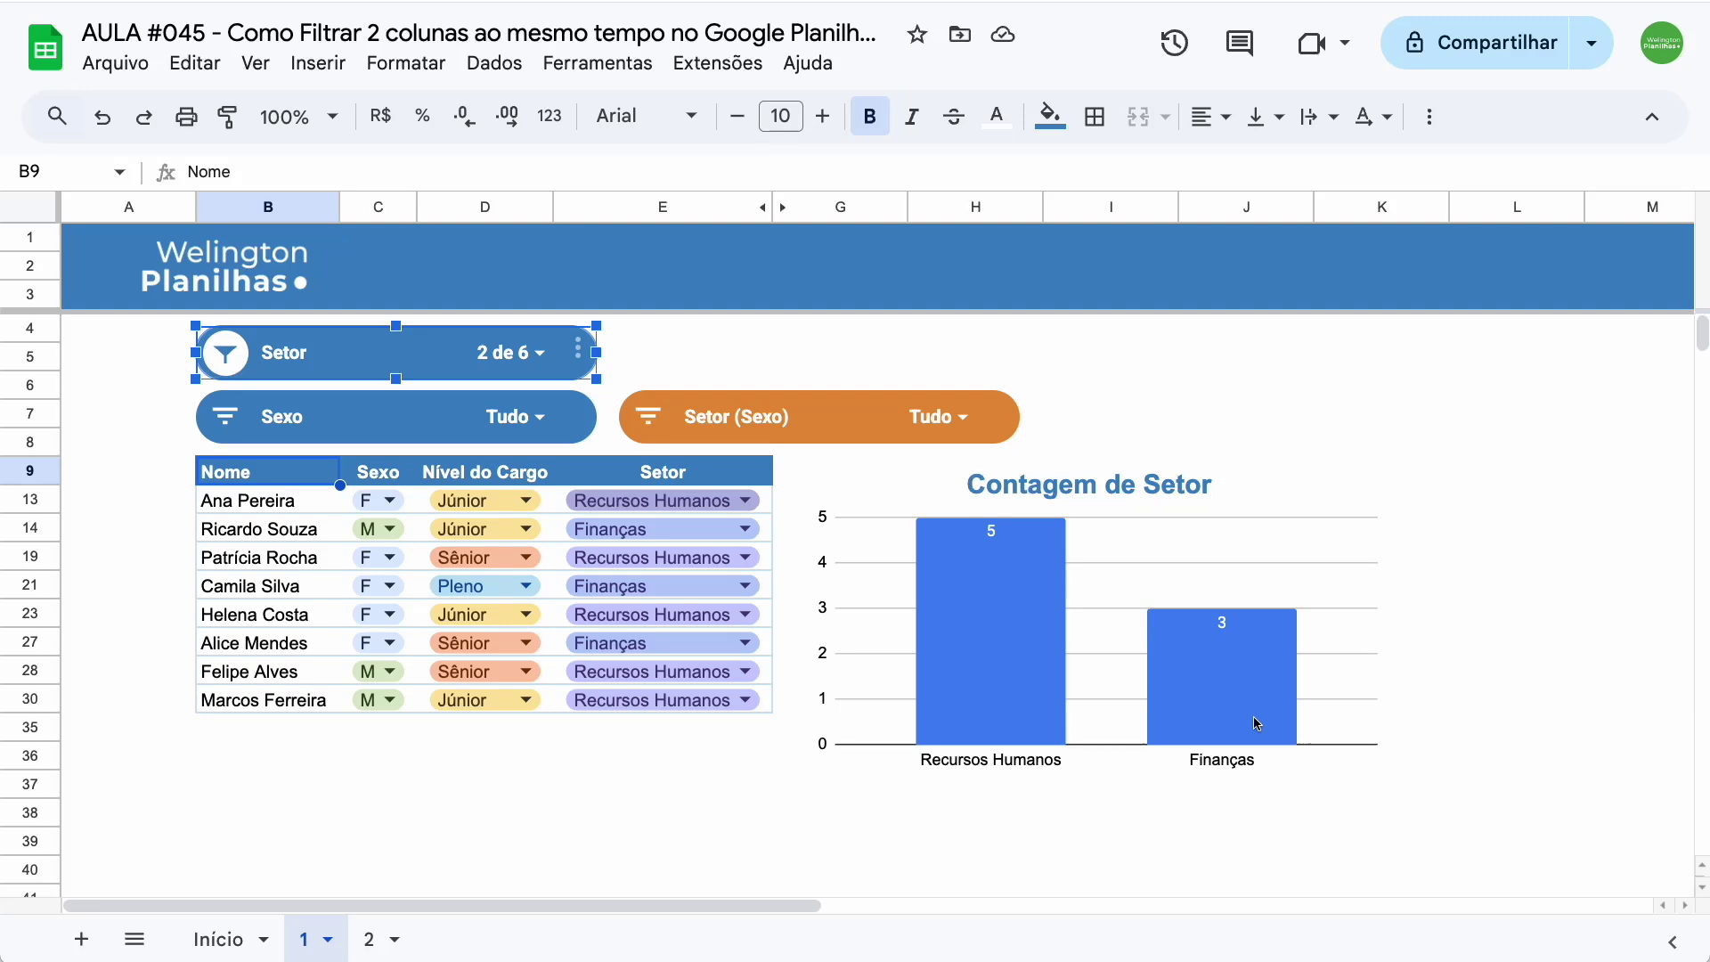
left_click(510, 353)
left_click(258, 462)
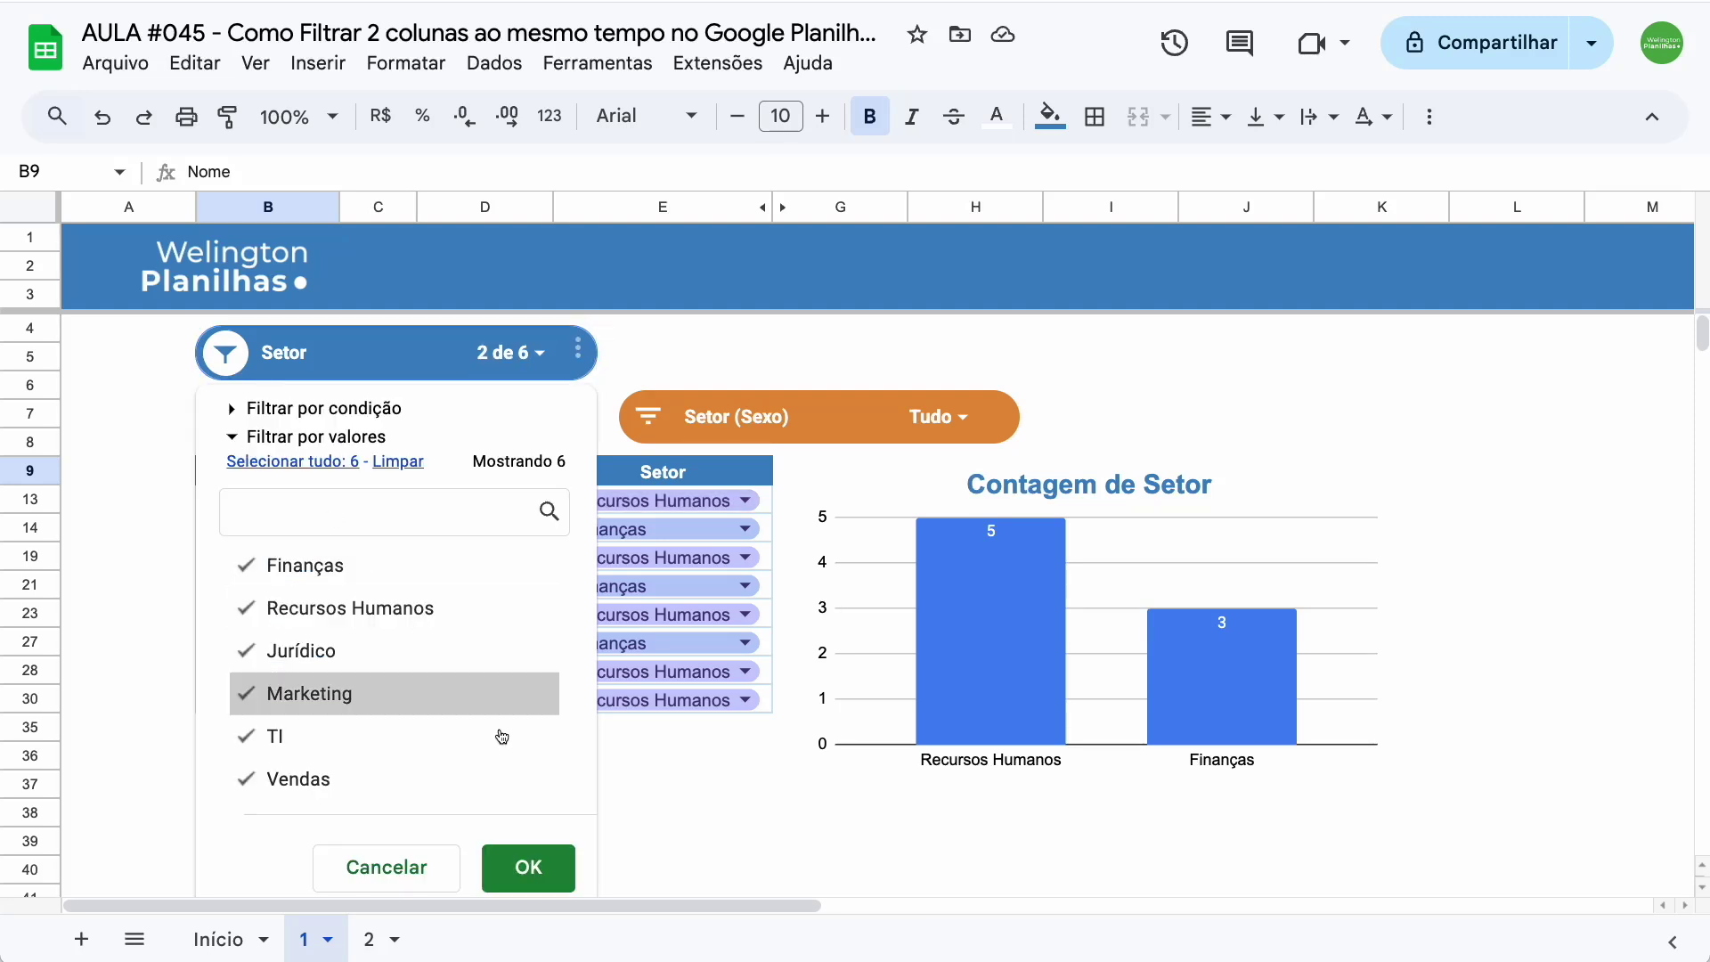
left_click(545, 863)
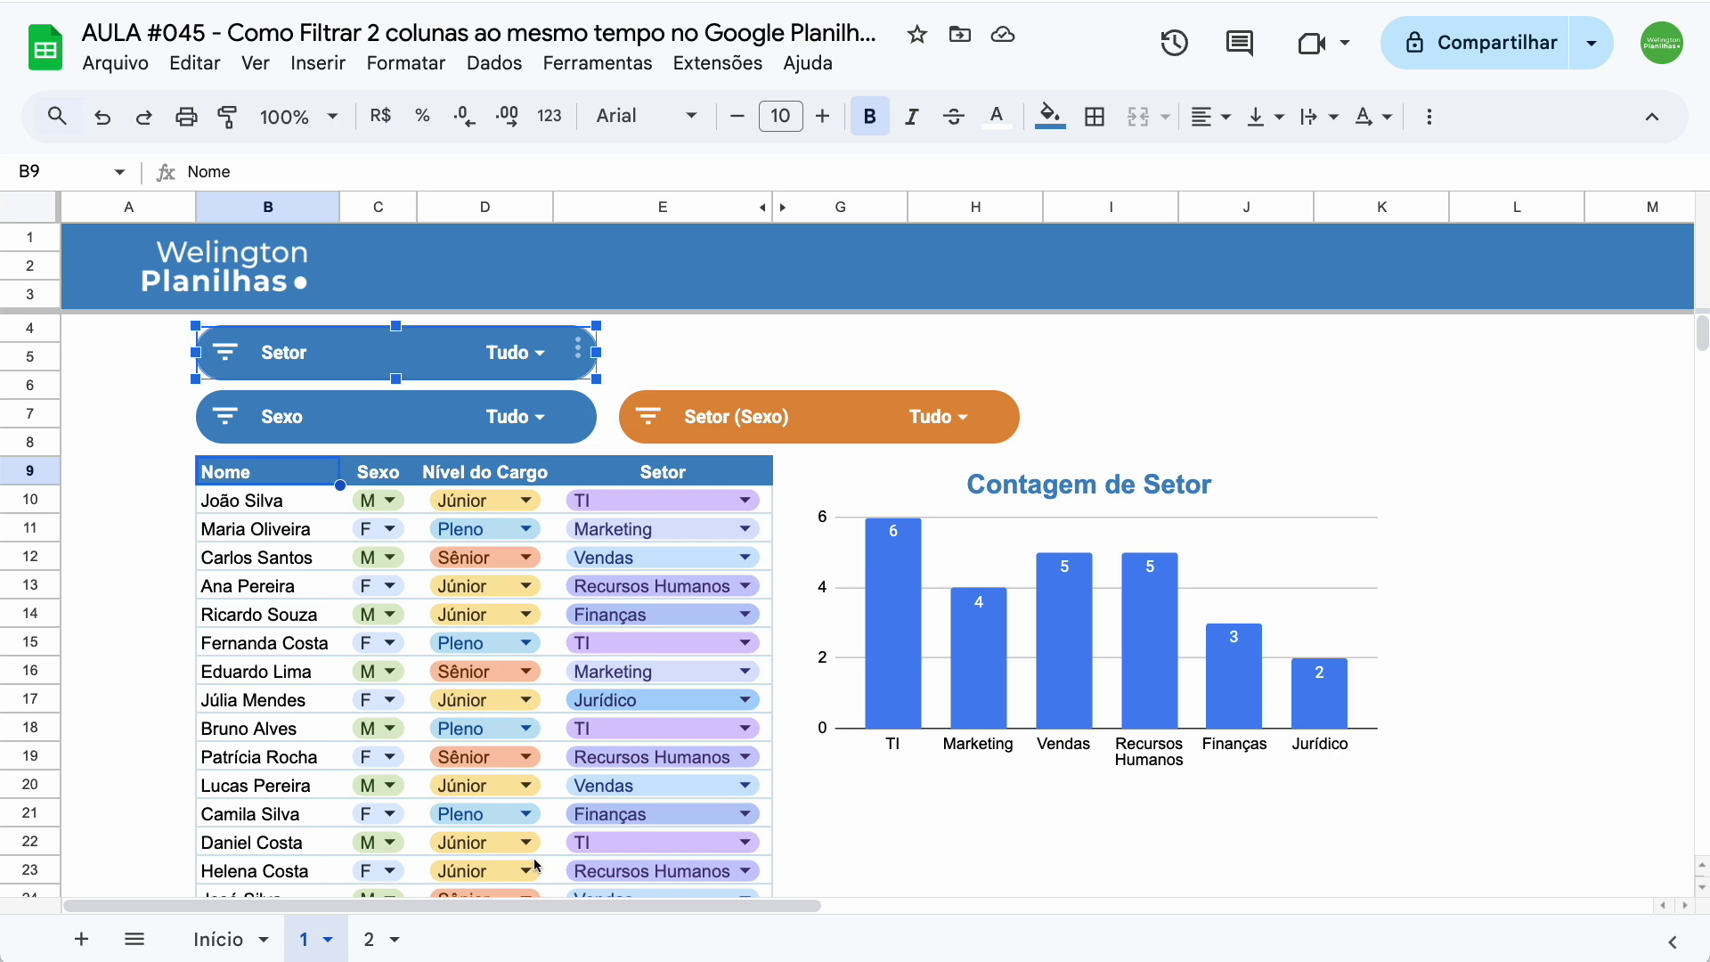
Limit the orange Setor (Sexo) filter to Finanças (F) and Recursos Humanos (M), then go to sheet 2
left_click(938, 418)
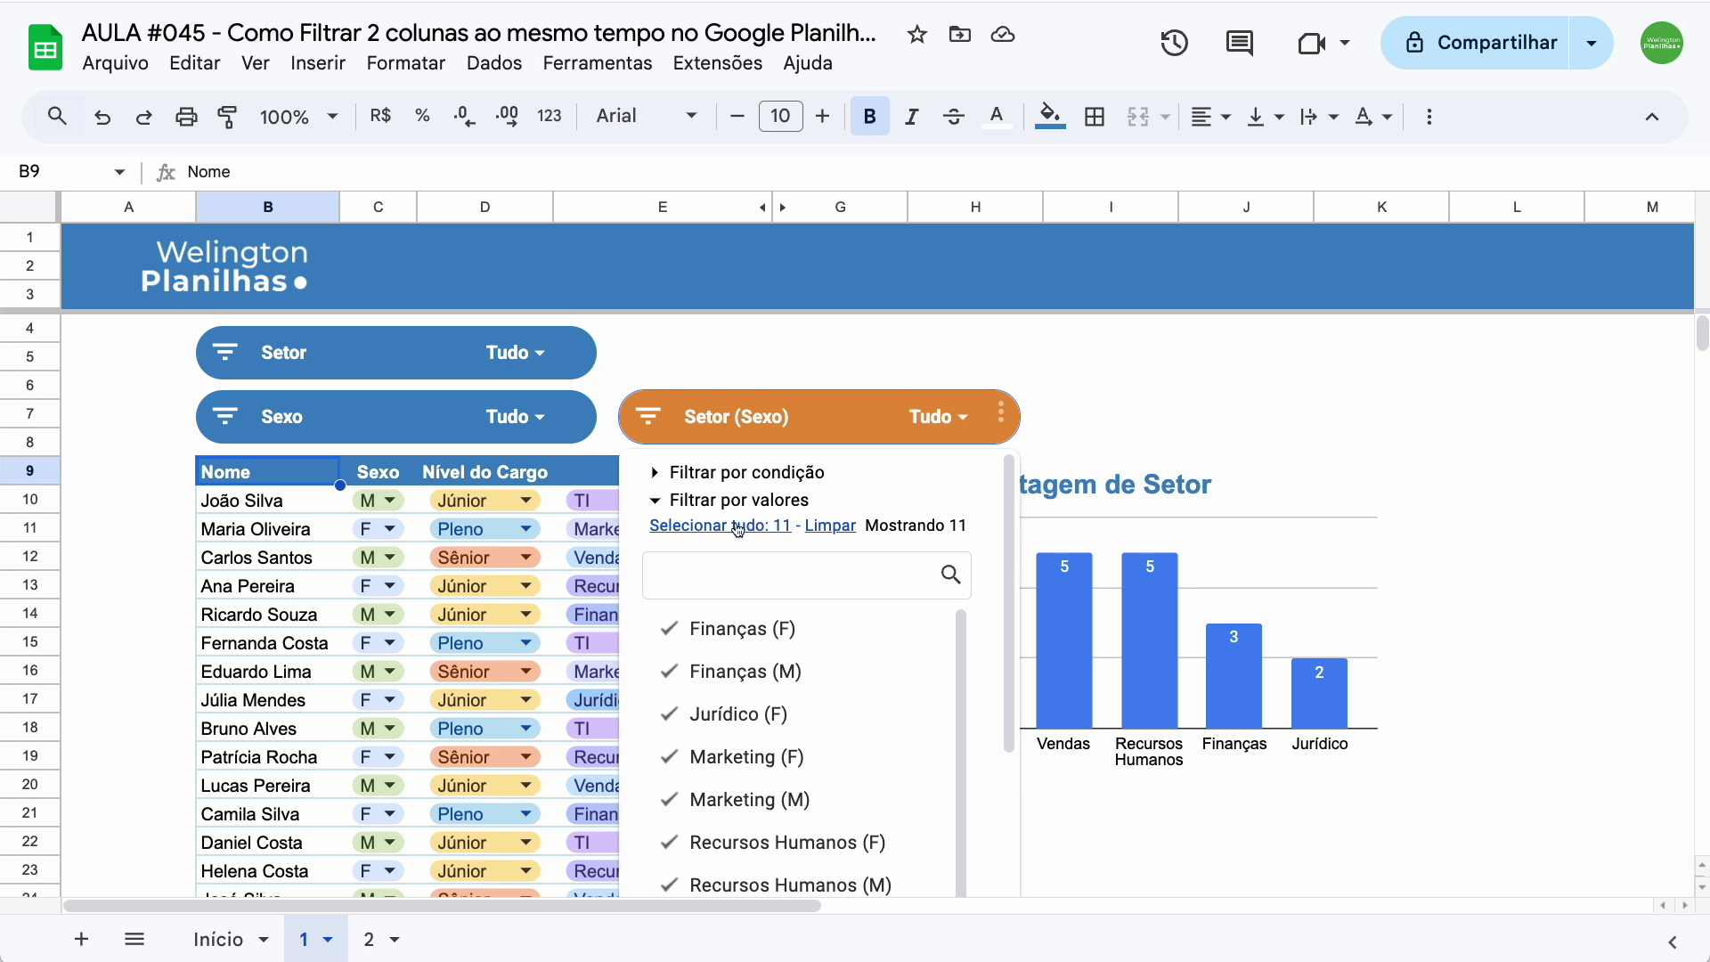
left_click(832, 526)
left_click(862, 629)
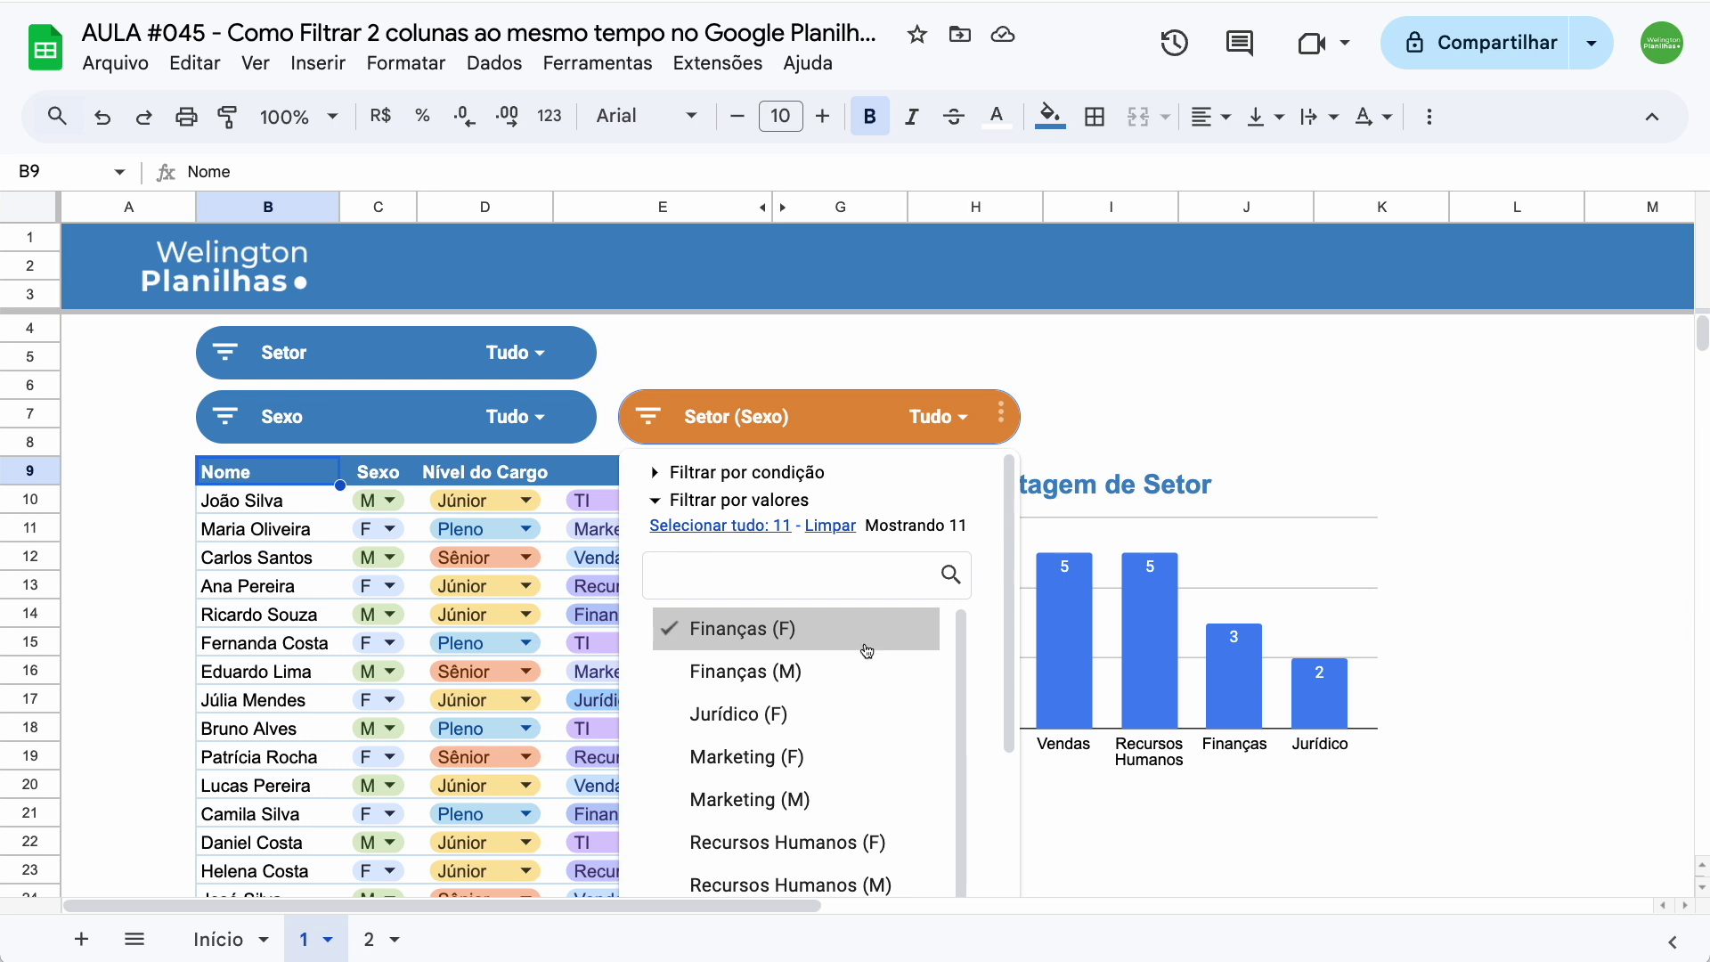
scroll(855, 668, "down", 1)
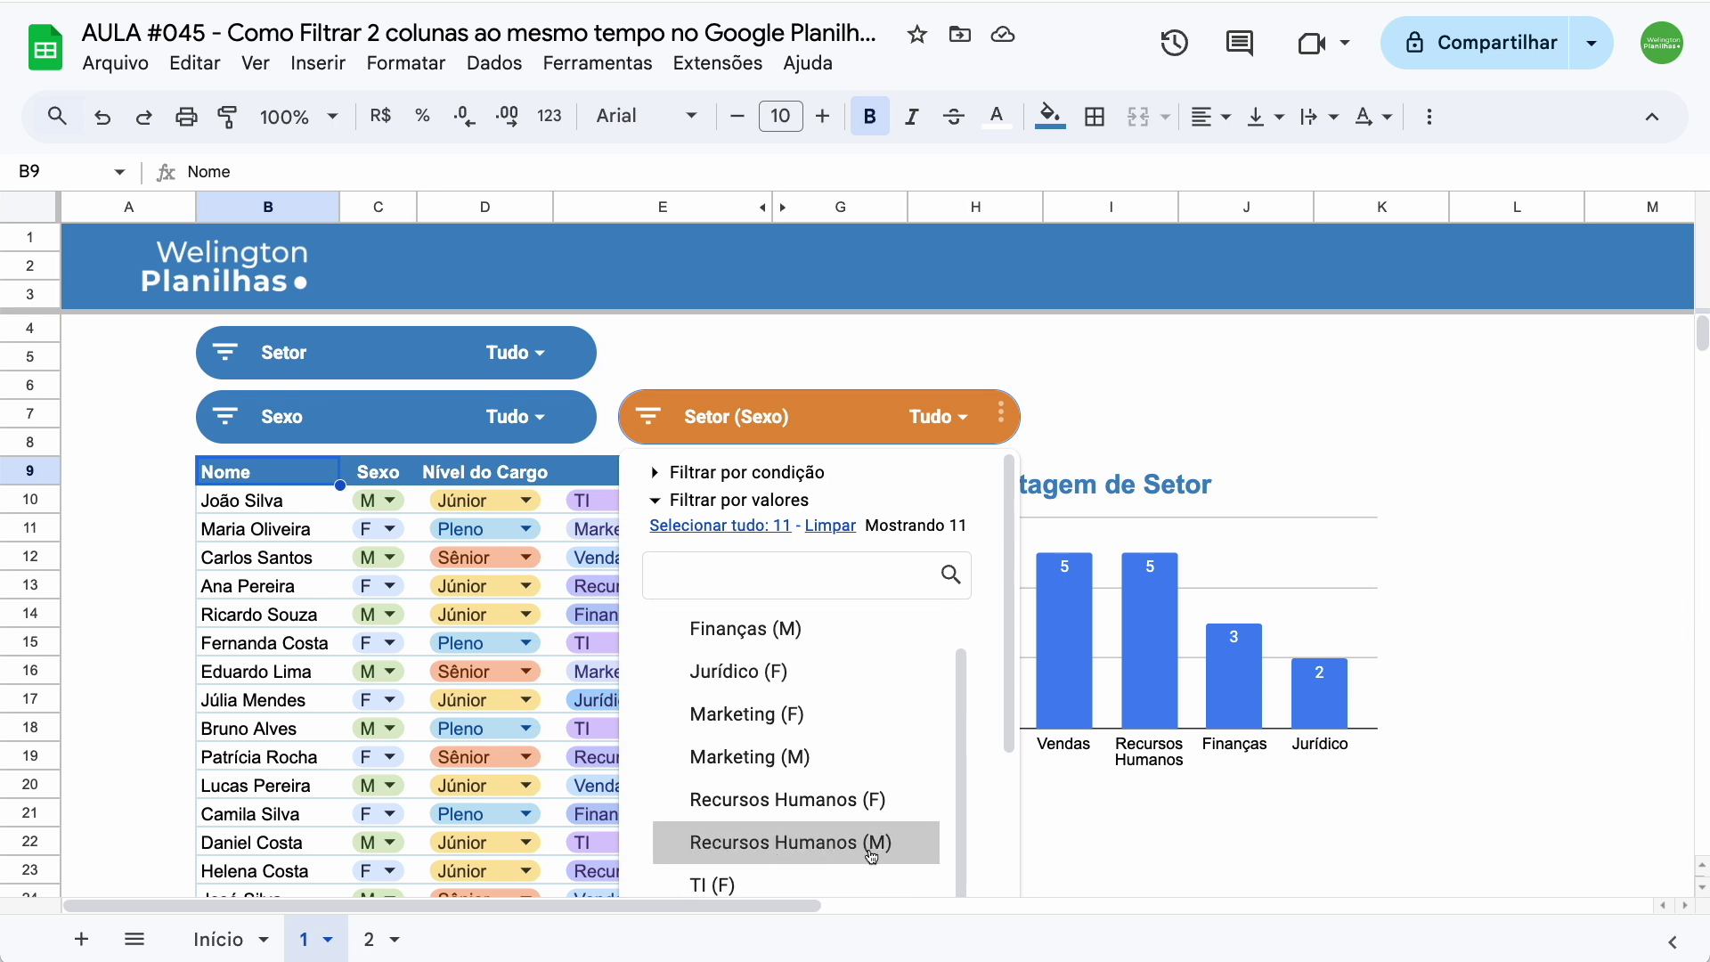
left_click(813, 852)
scroll(870, 713, "down", 3)
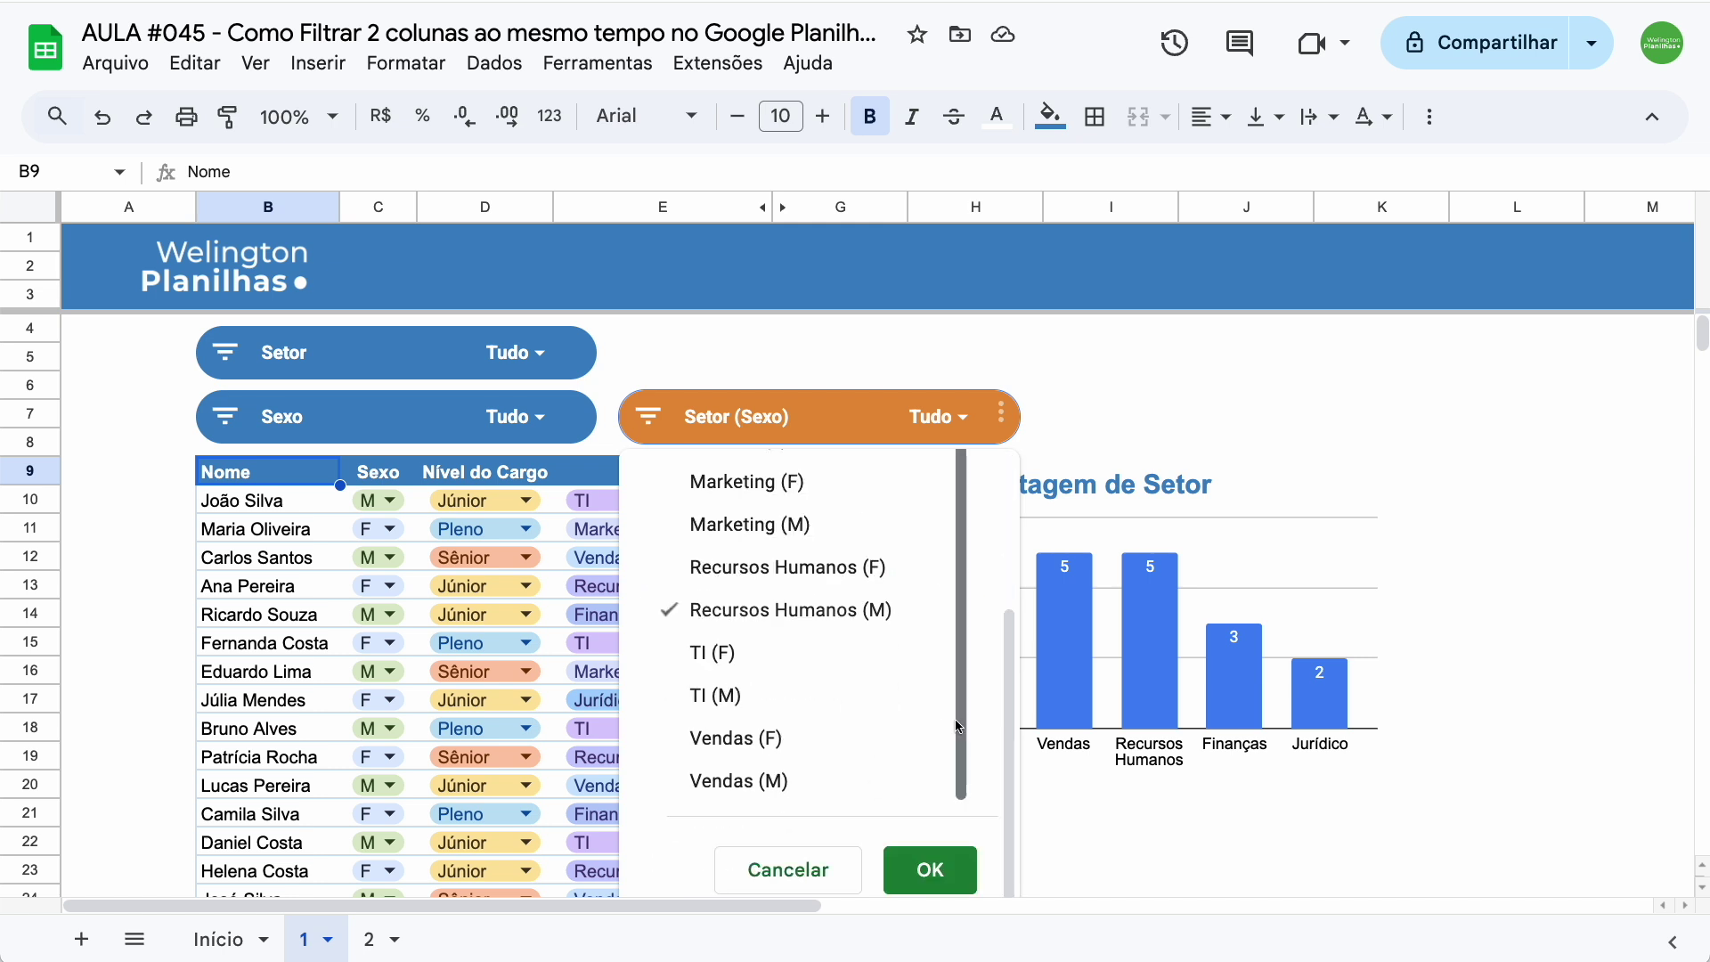
left_click(946, 872)
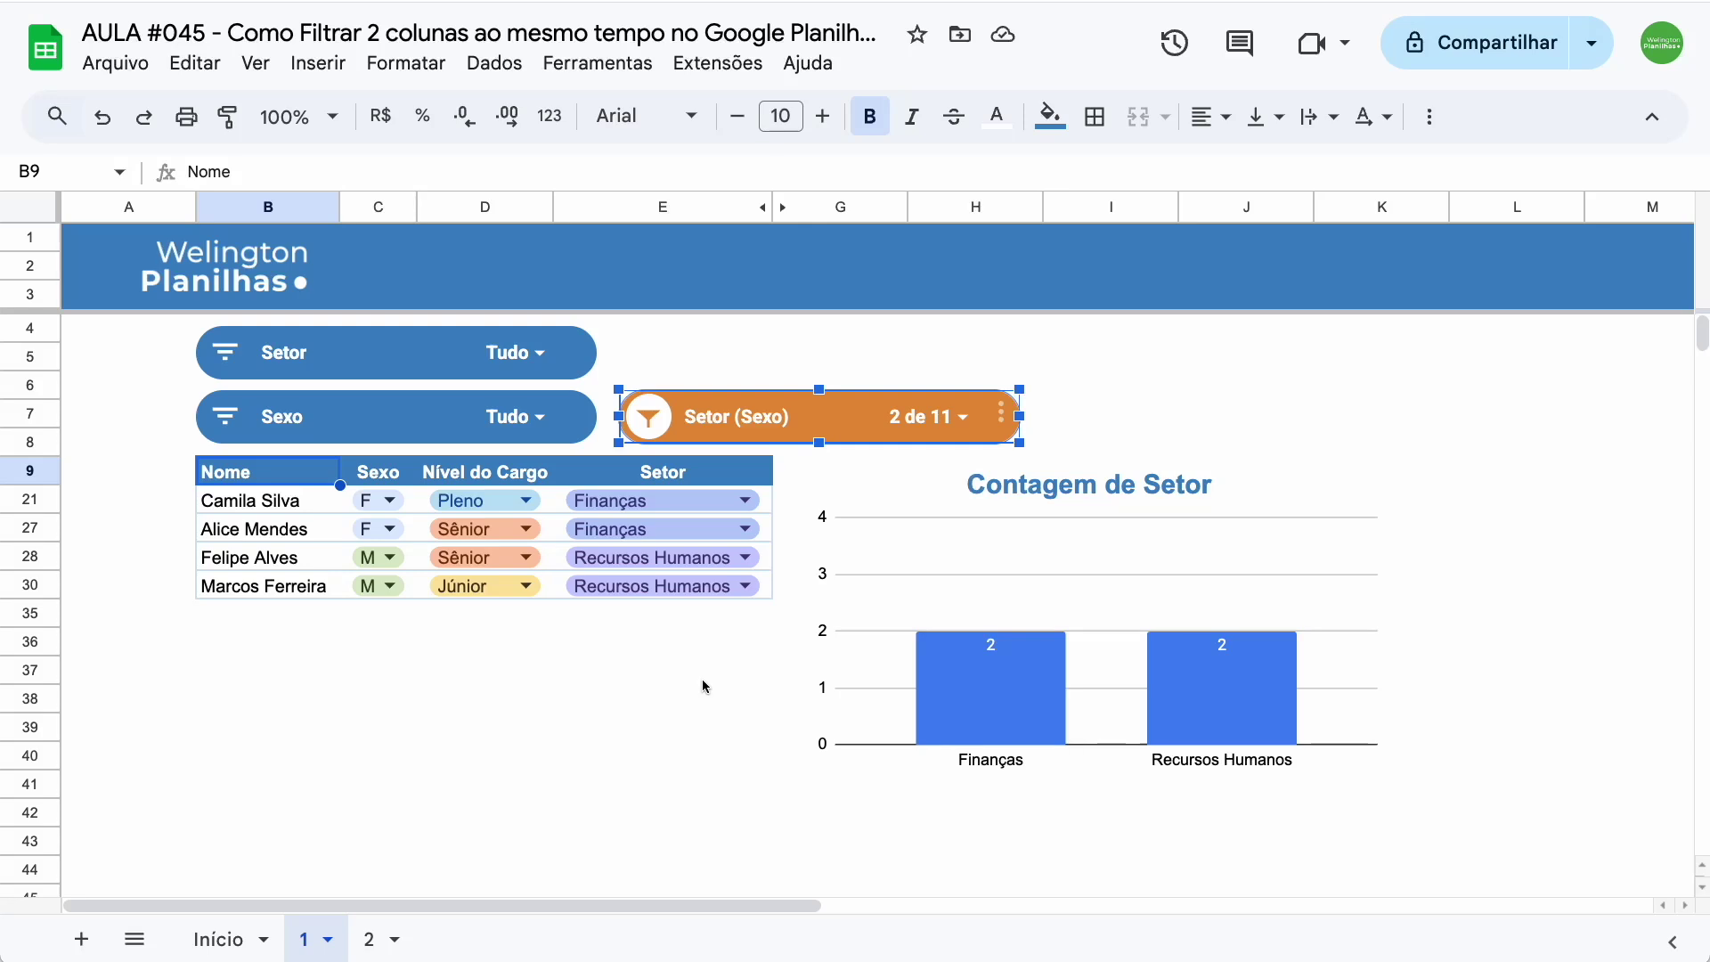
left_click(372, 939)
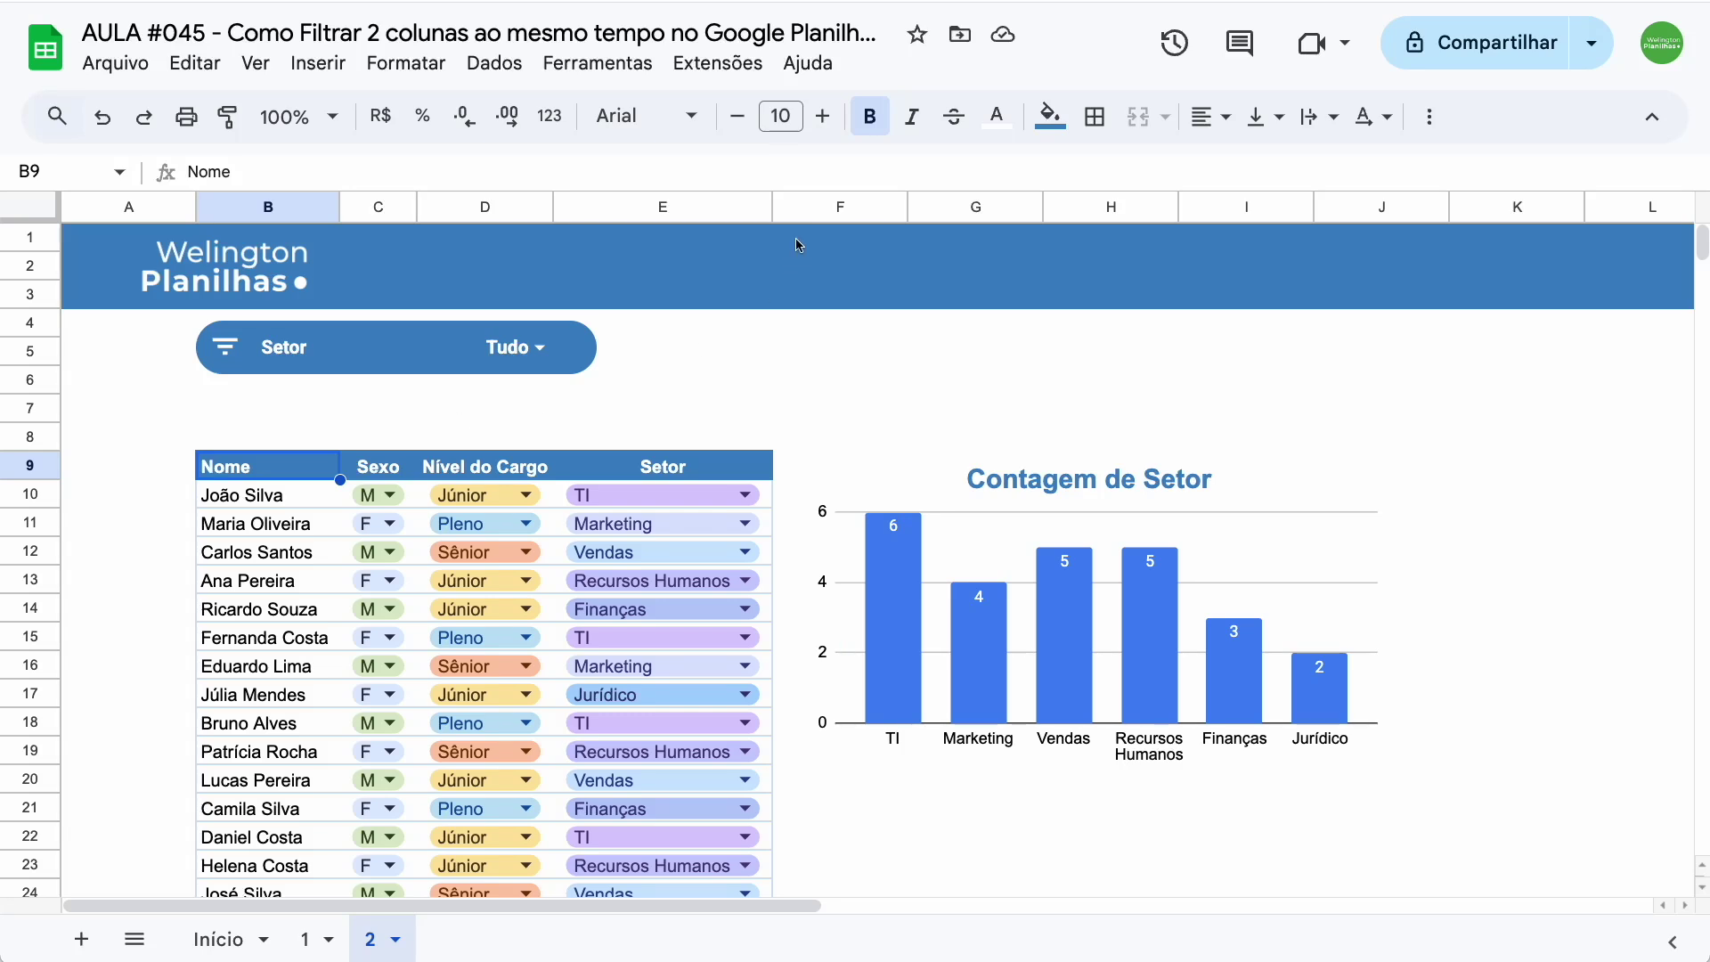
Insert an empty column before column F on sheet 2
left_click(843, 207)
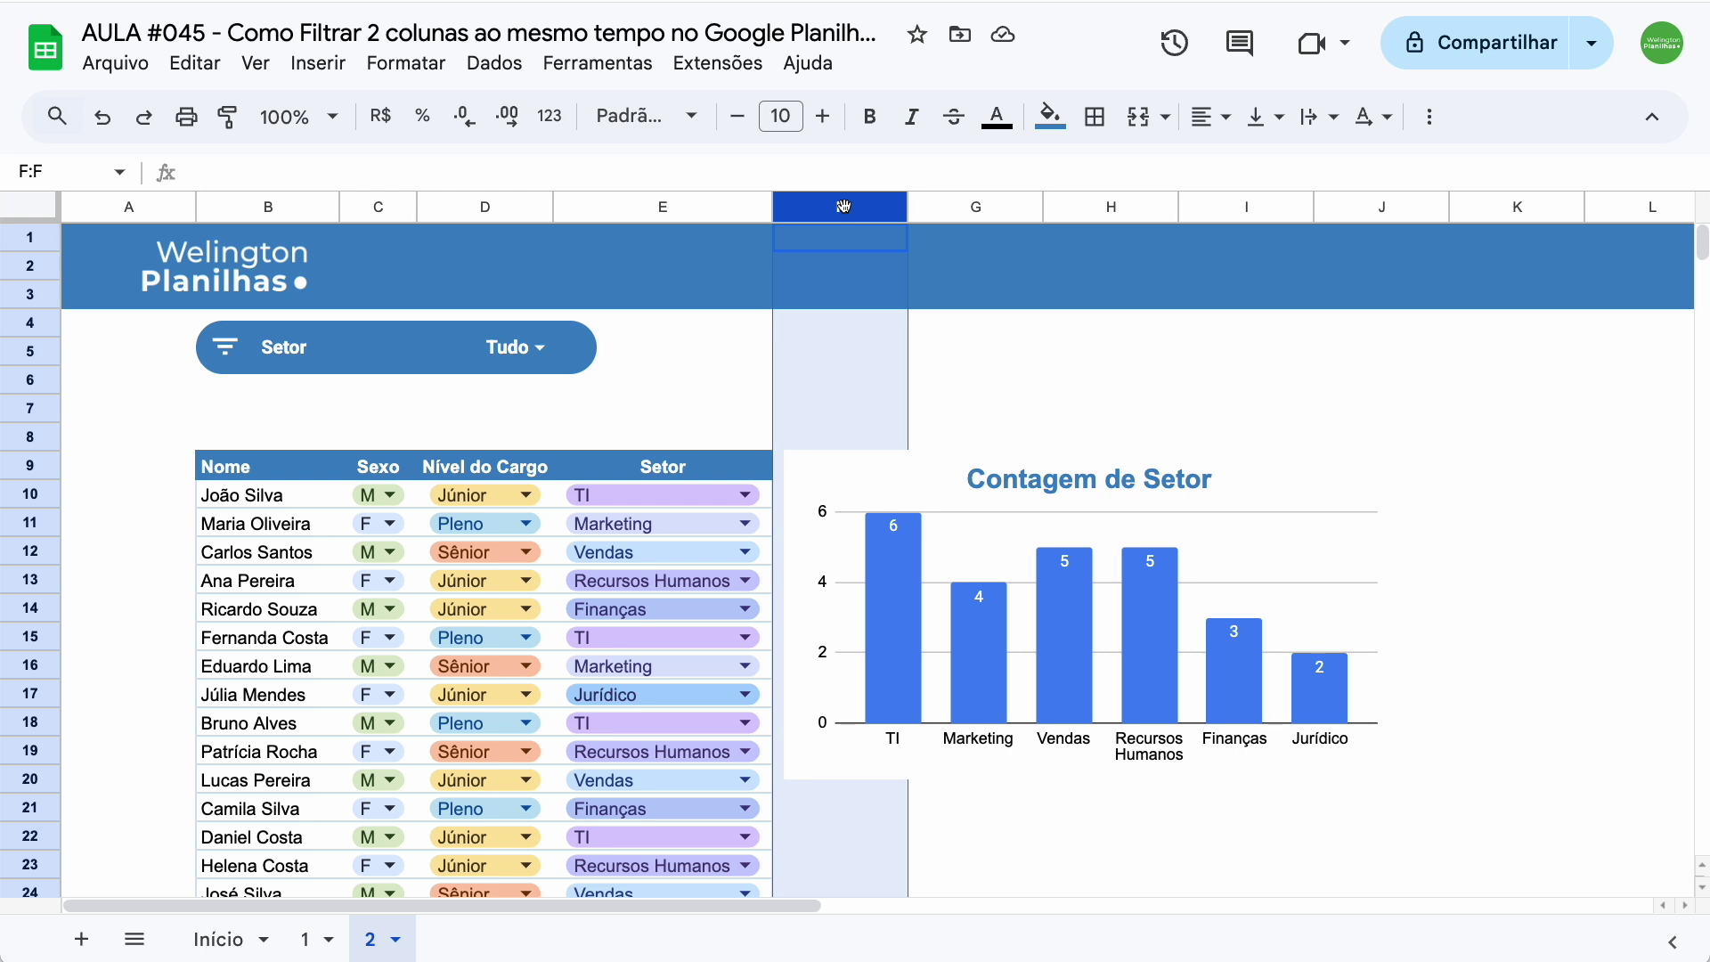
left_click(889, 212)
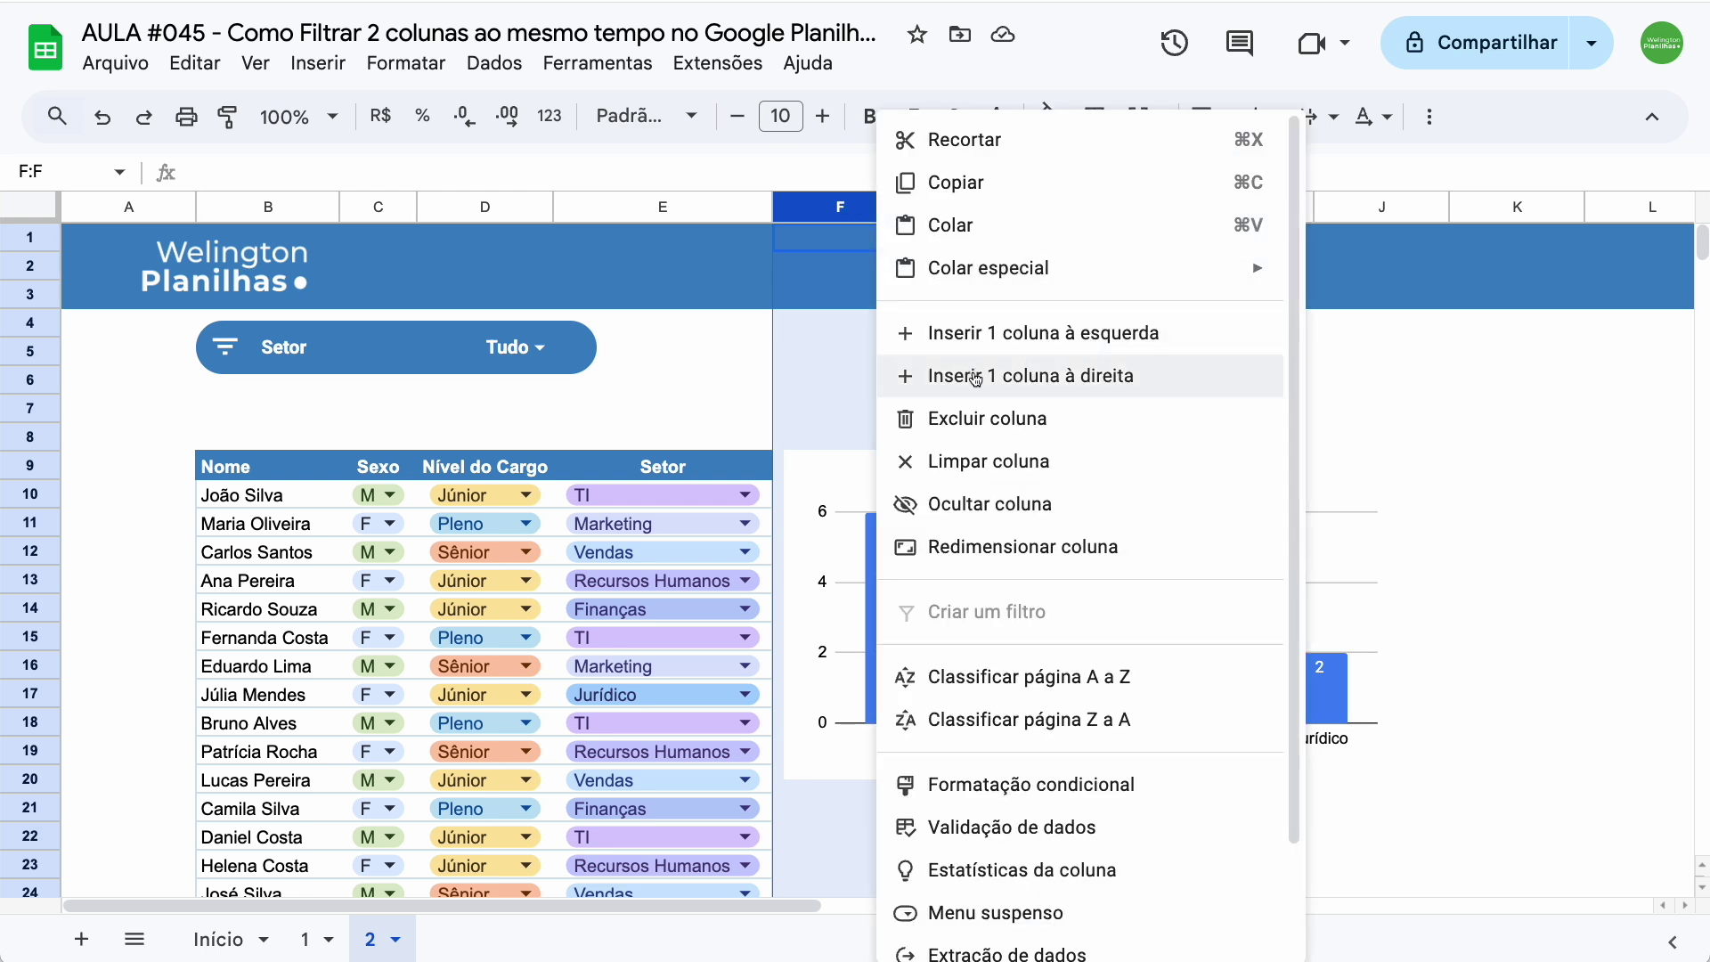
left_click(1123, 337)
Enter =CONCATENAR(E9;" (";C9;")") in F9 to produce the Setor (Sexo) header
left_click(848, 469)
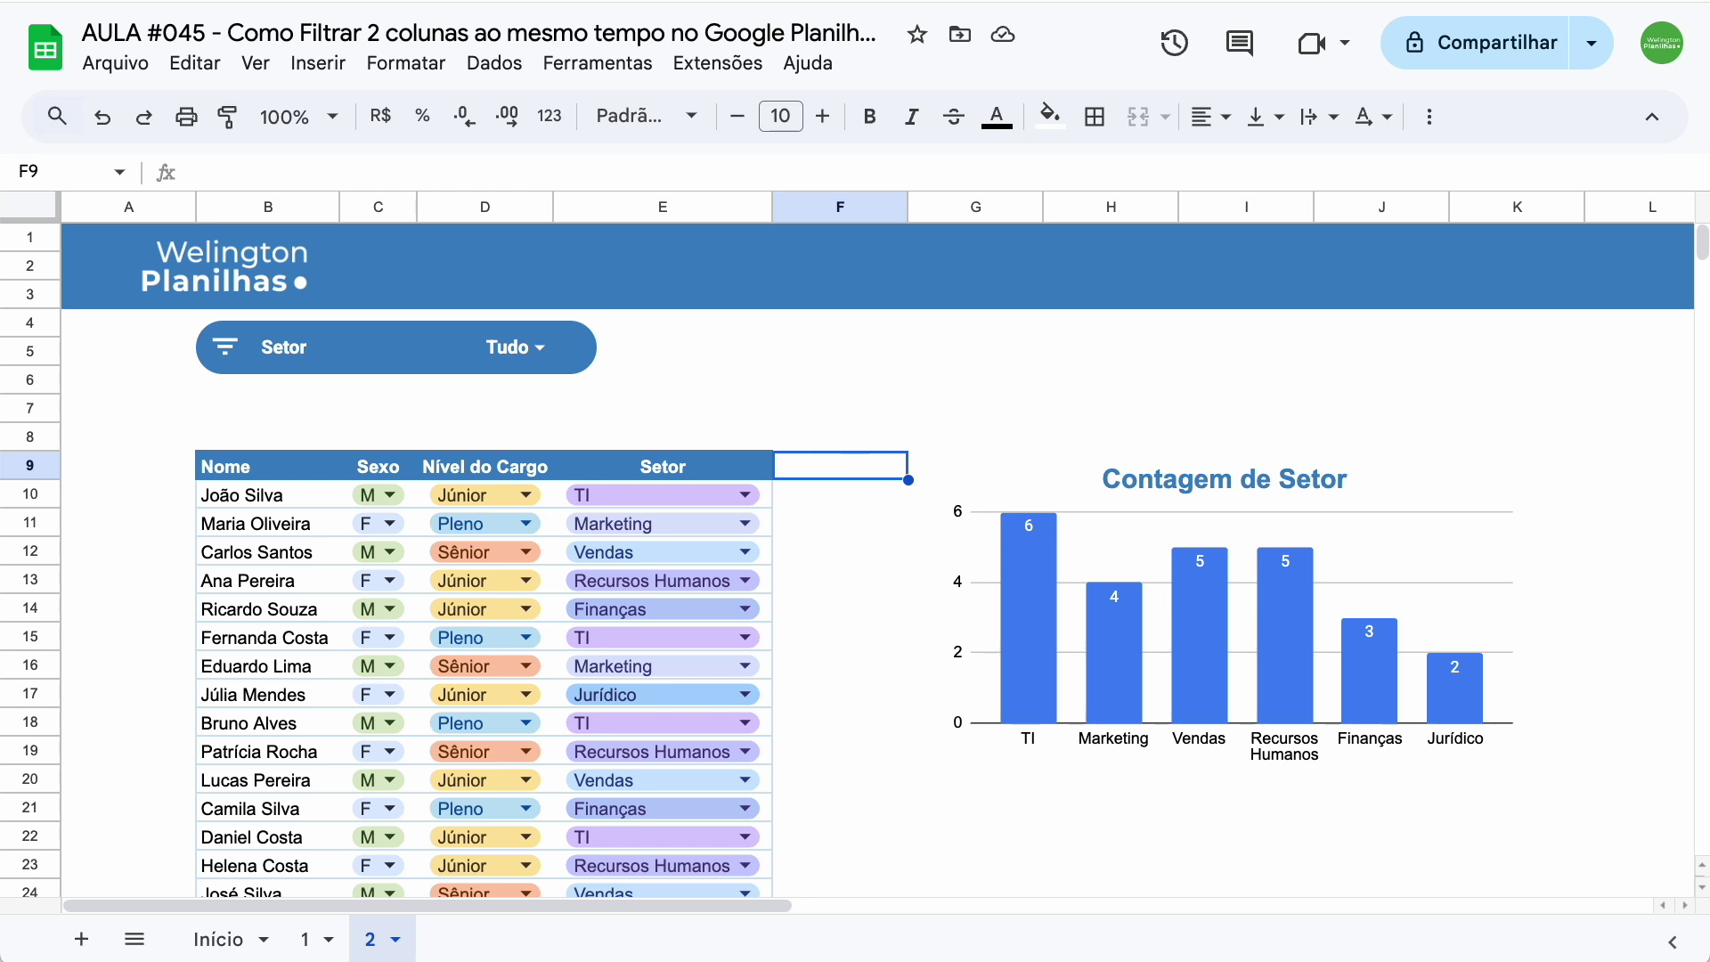
type("=")
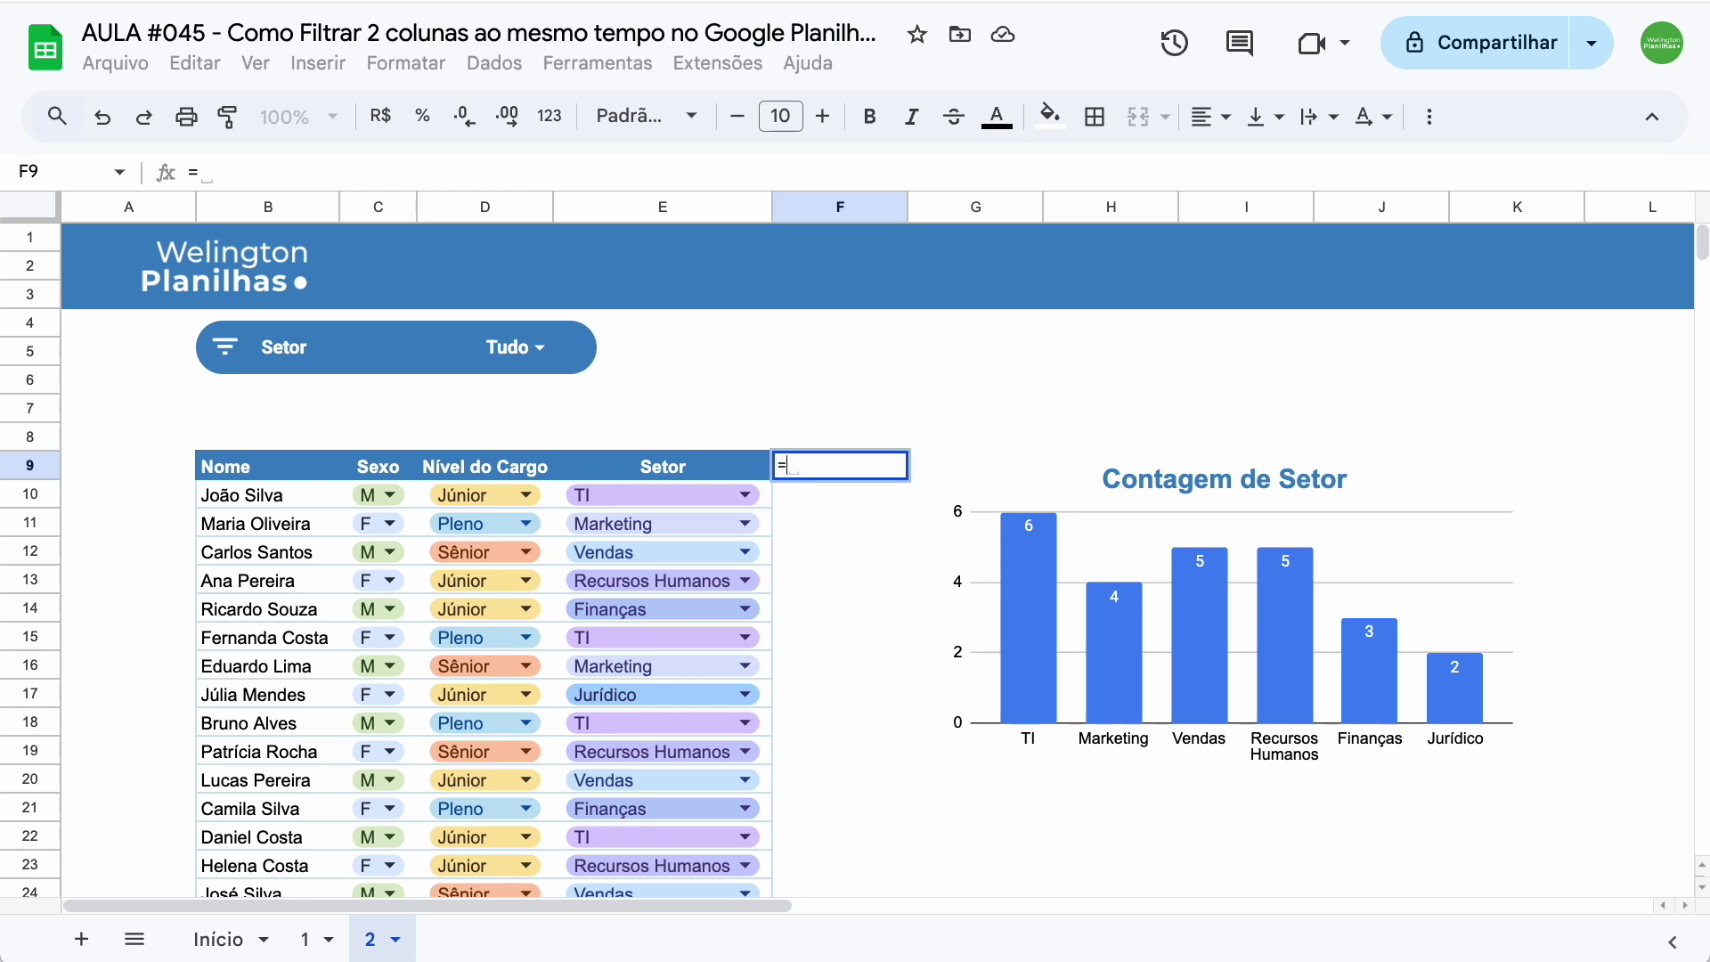
type("conc")
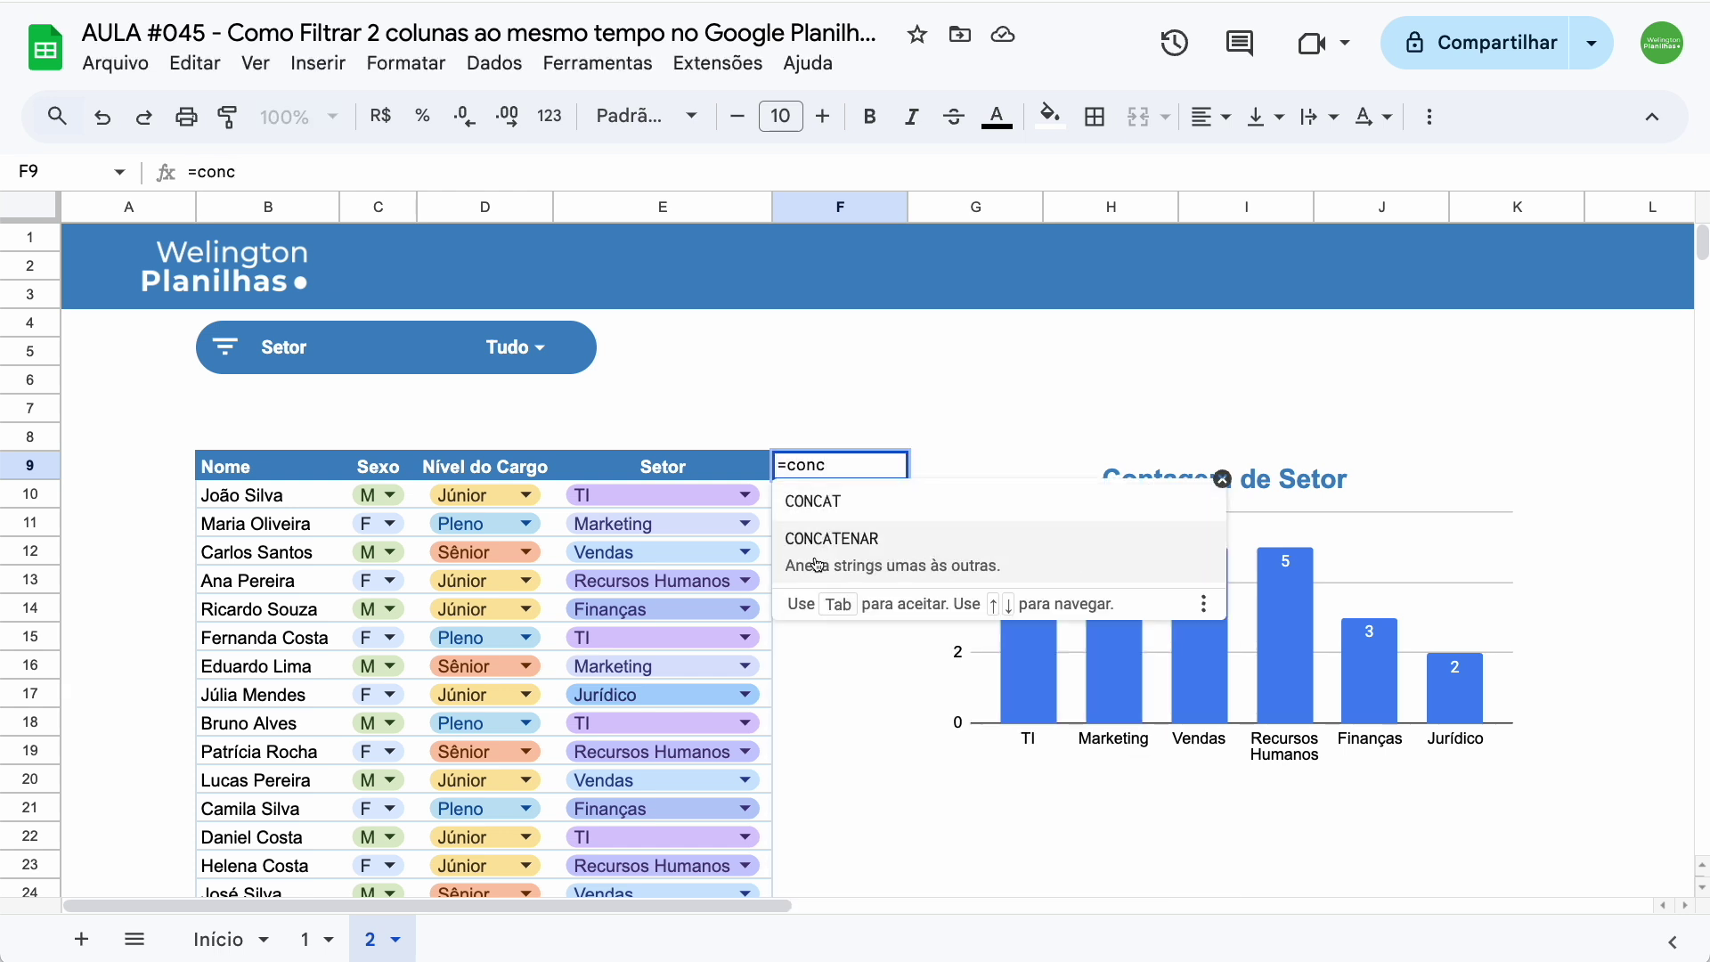
left_click(881, 575)
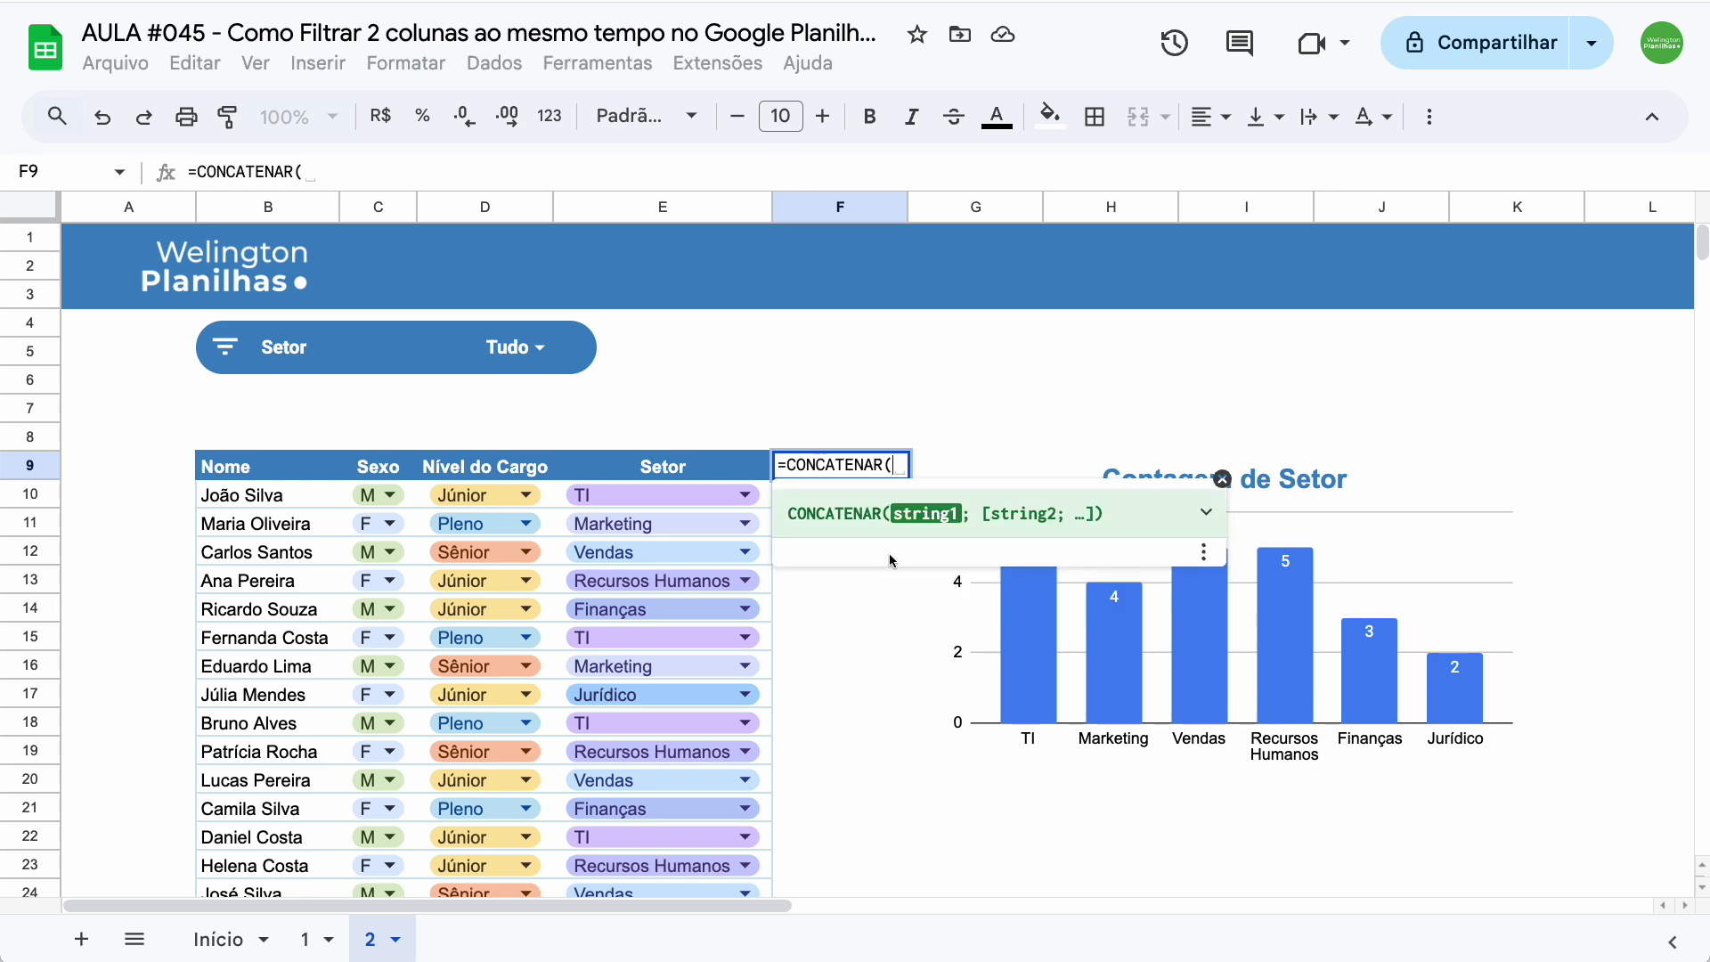
left_click(661, 475)
type(";")
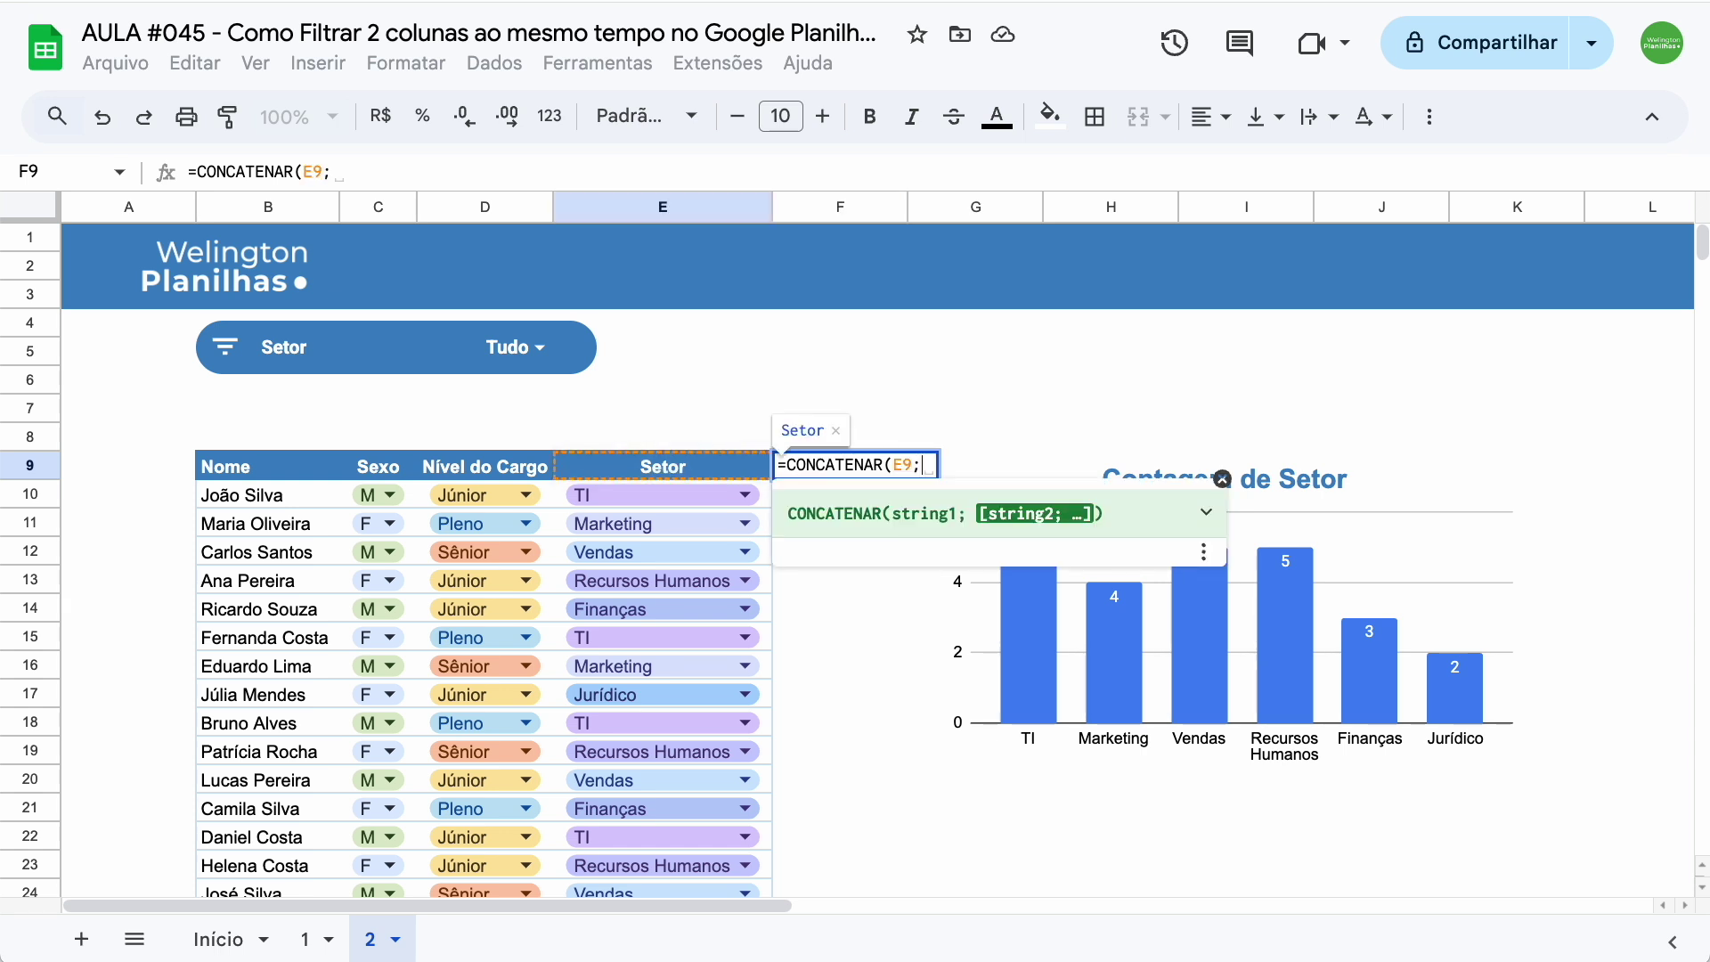
type("\"\"")
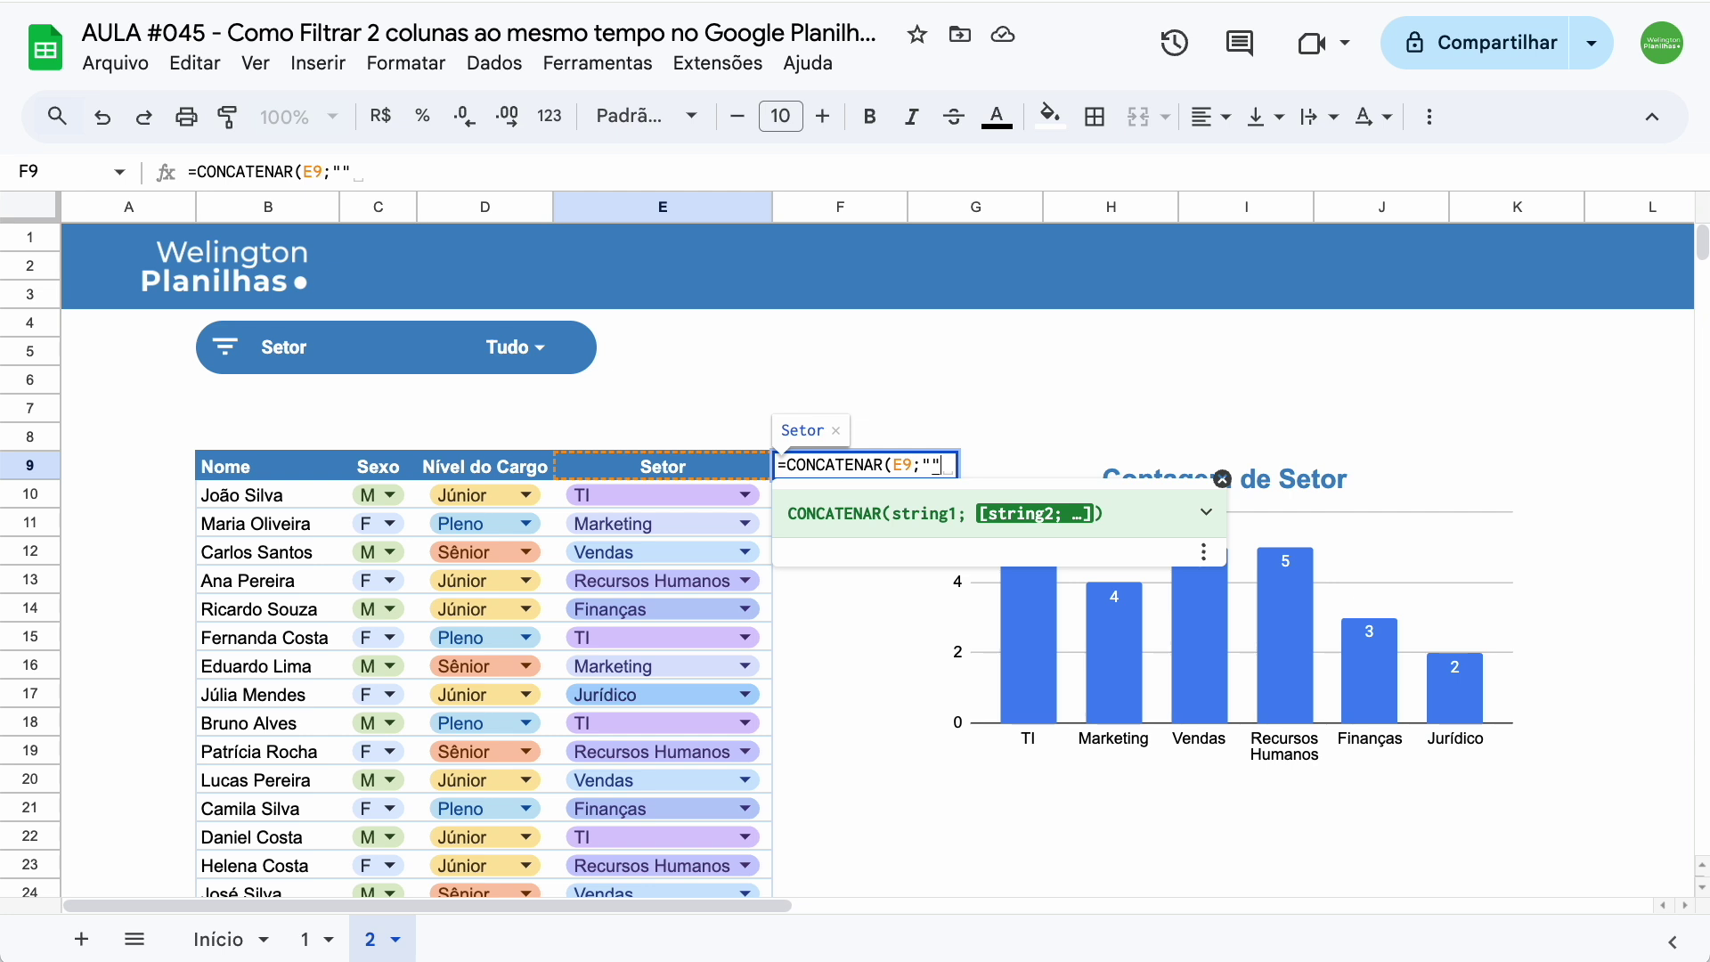
key("BackSpace")
type("(\"")
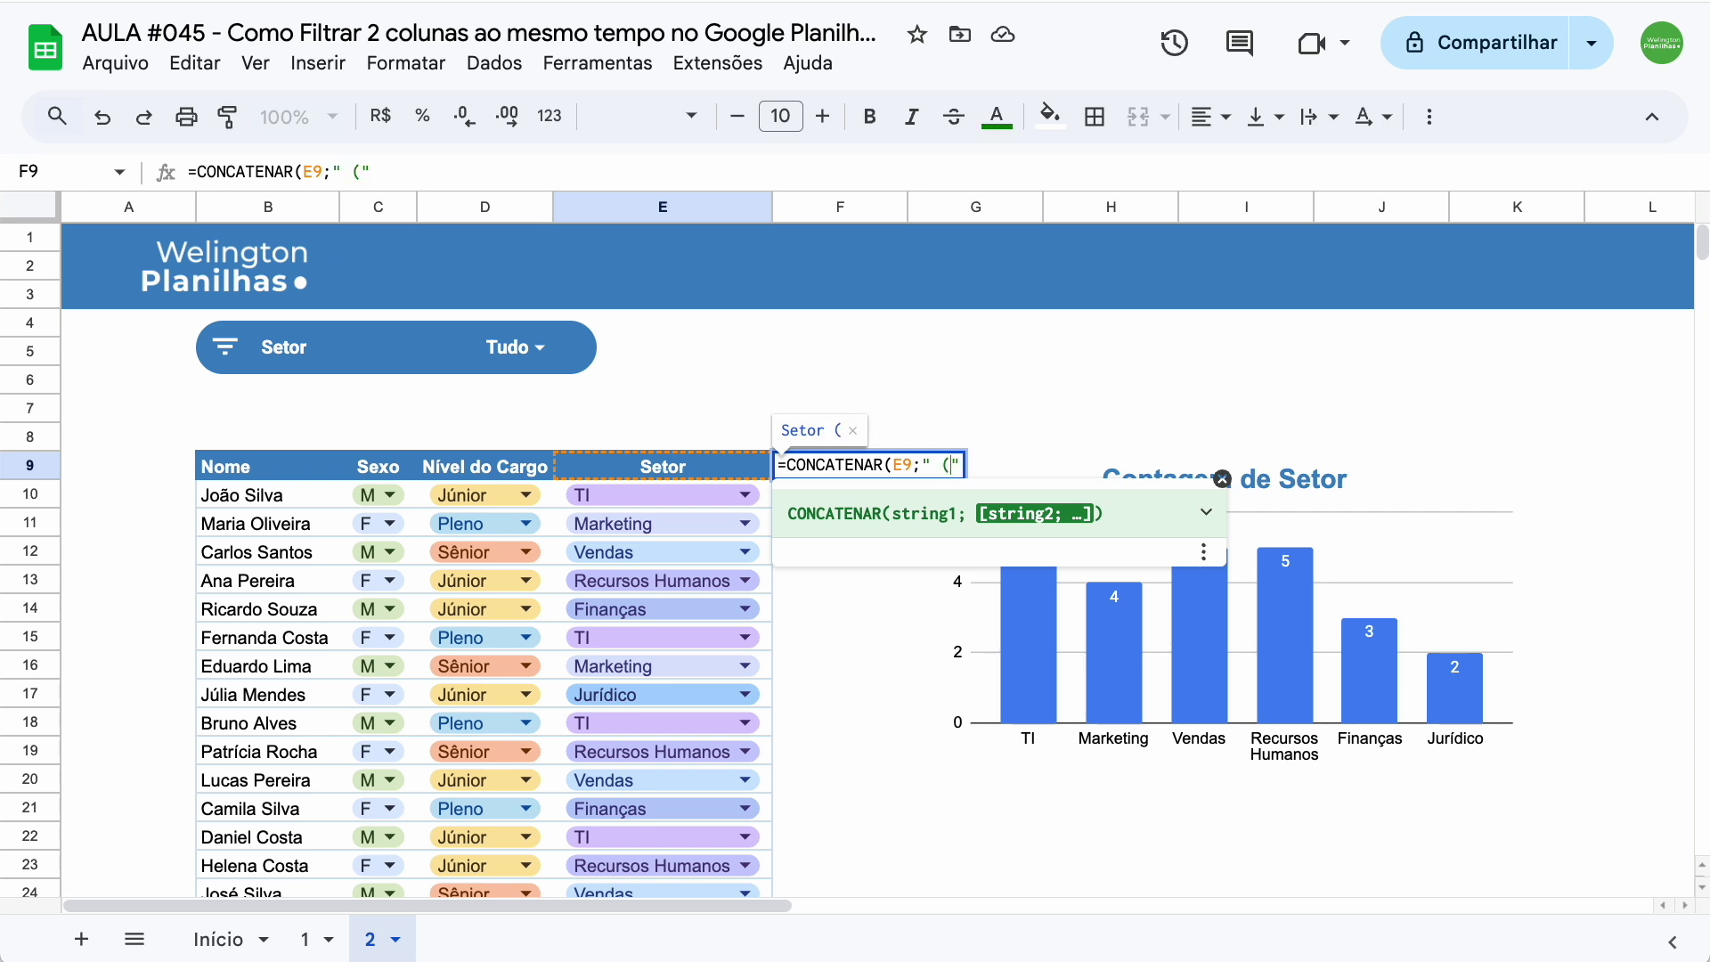
type(";")
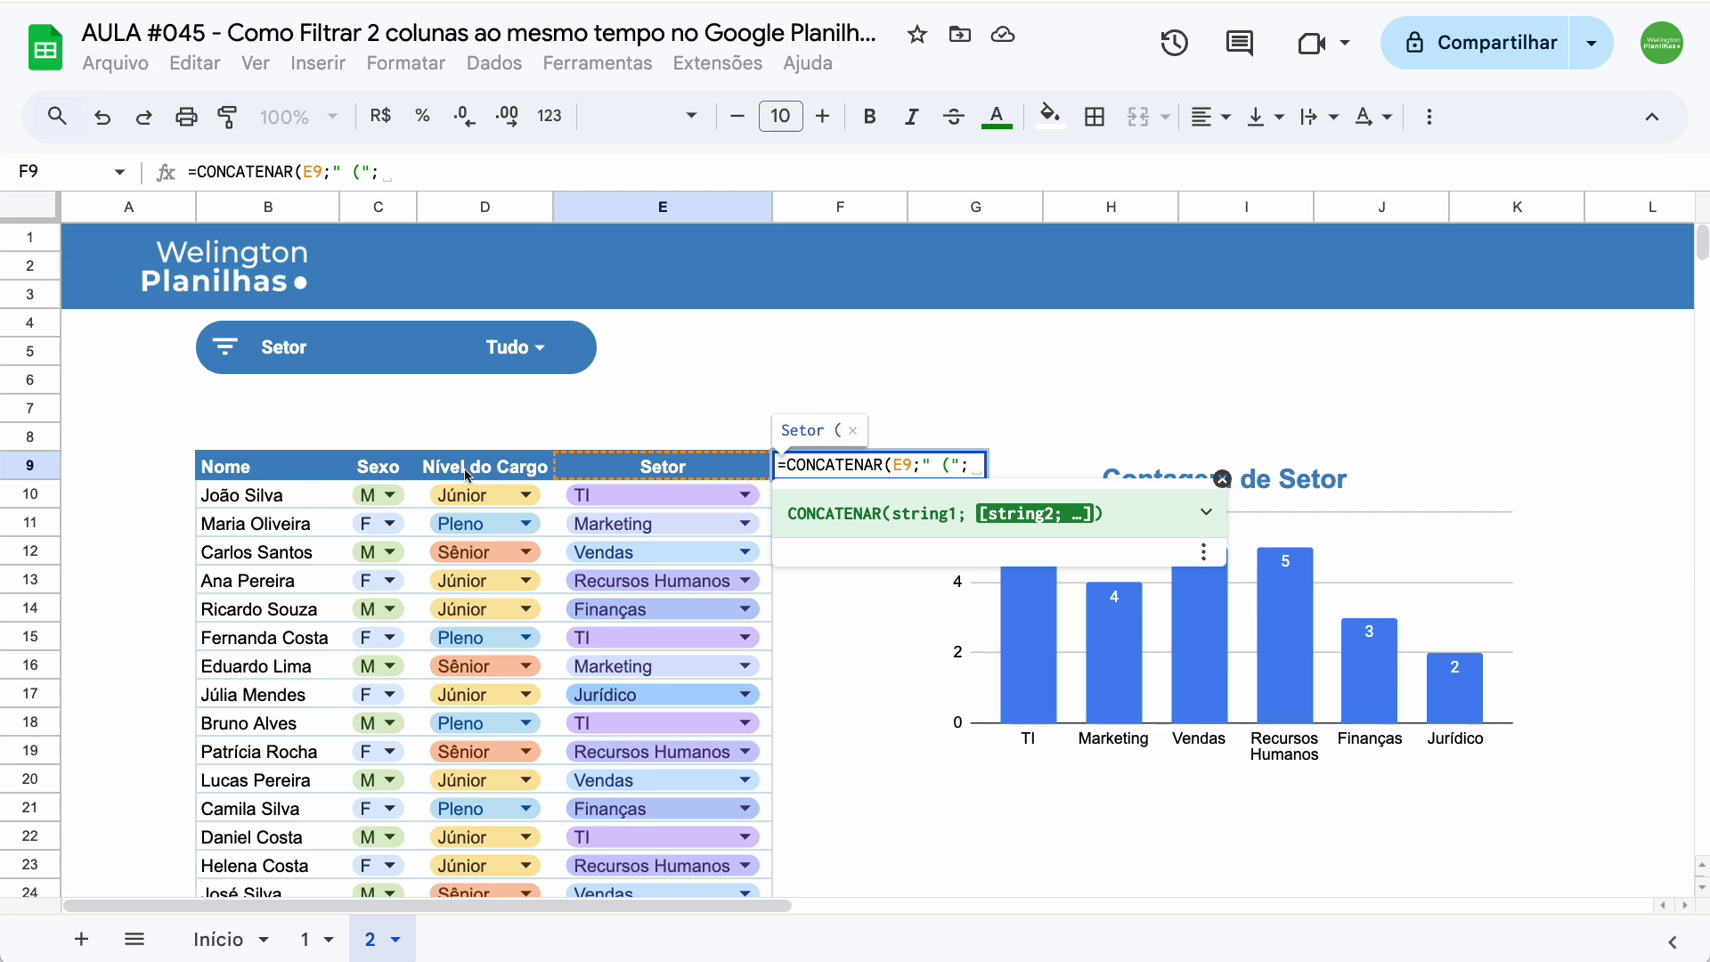
left_click(352, 465)
type(";")
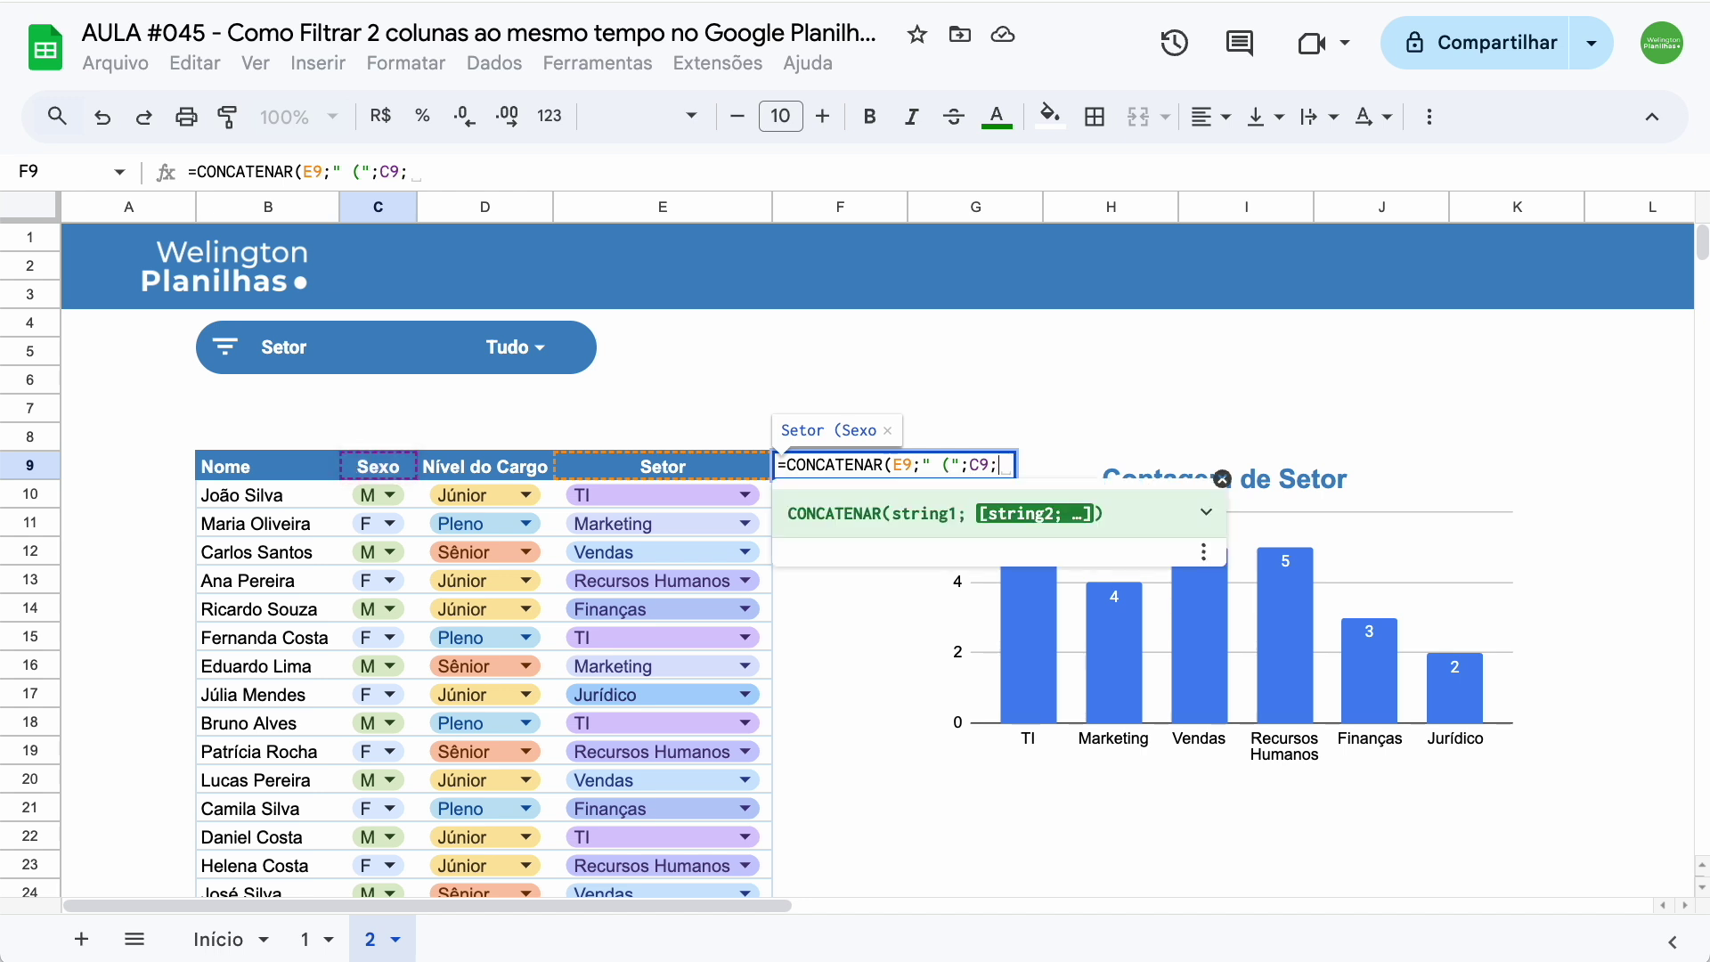
type("\"")
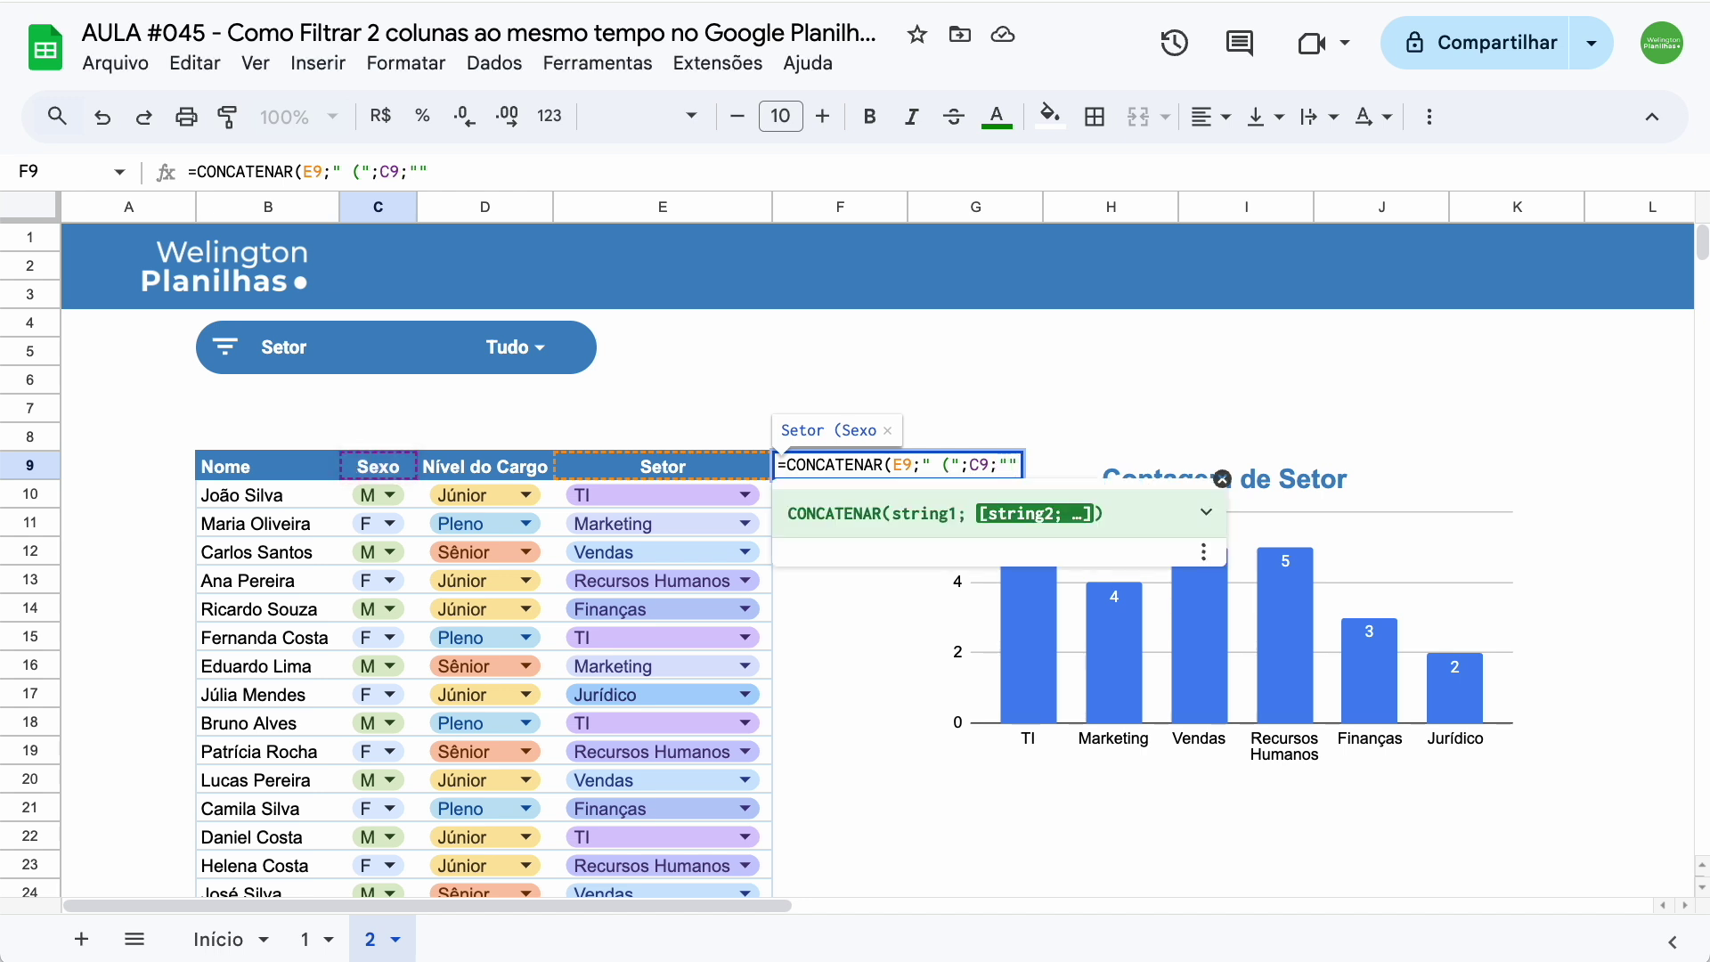
type(")\"")
type(")")
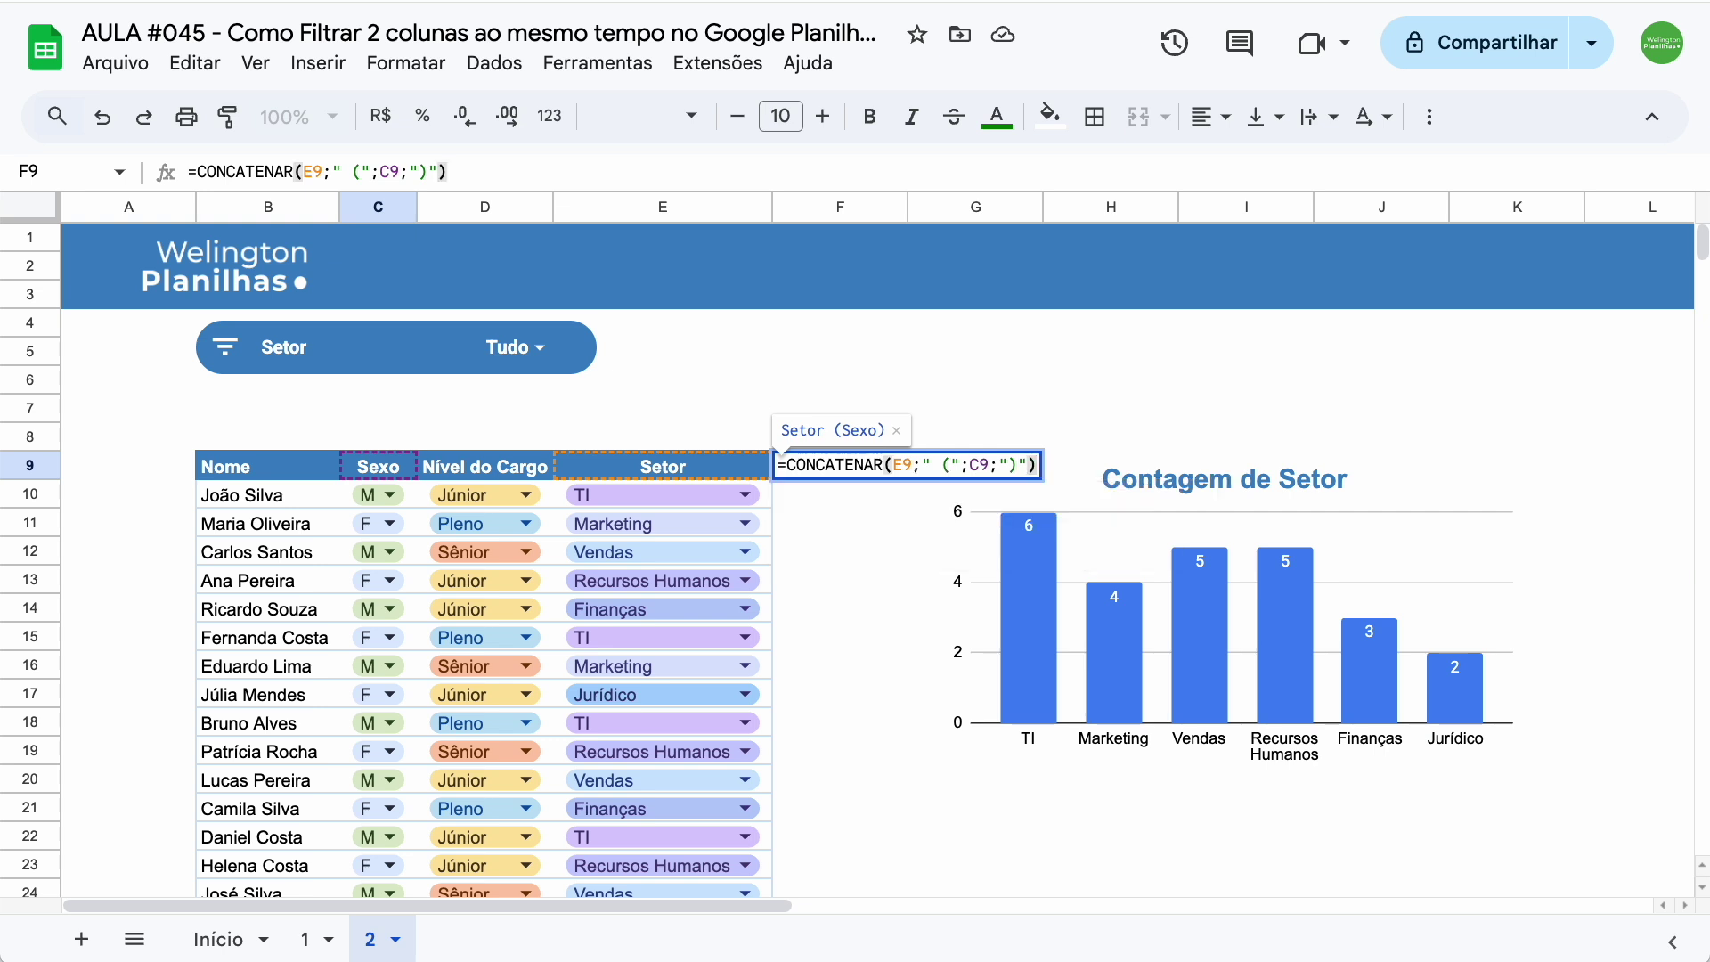
key("Return")
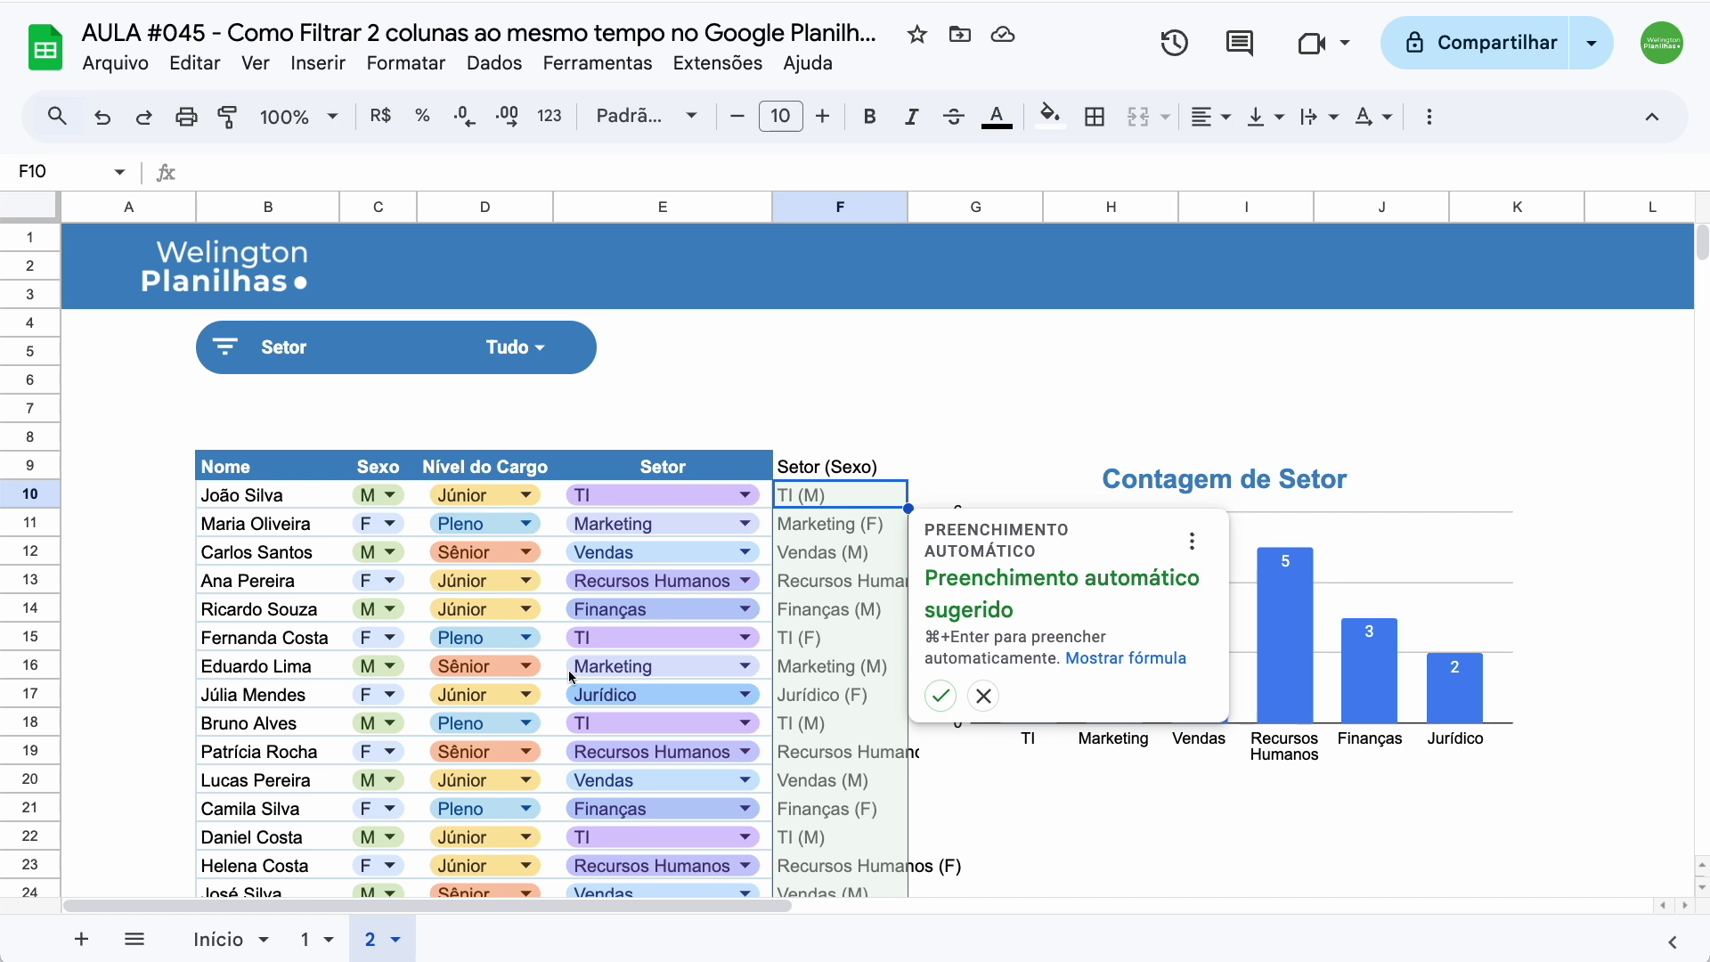
Accept the autofill so column F shows values like TI (M), and auto-fit its width
left_click(938, 697)
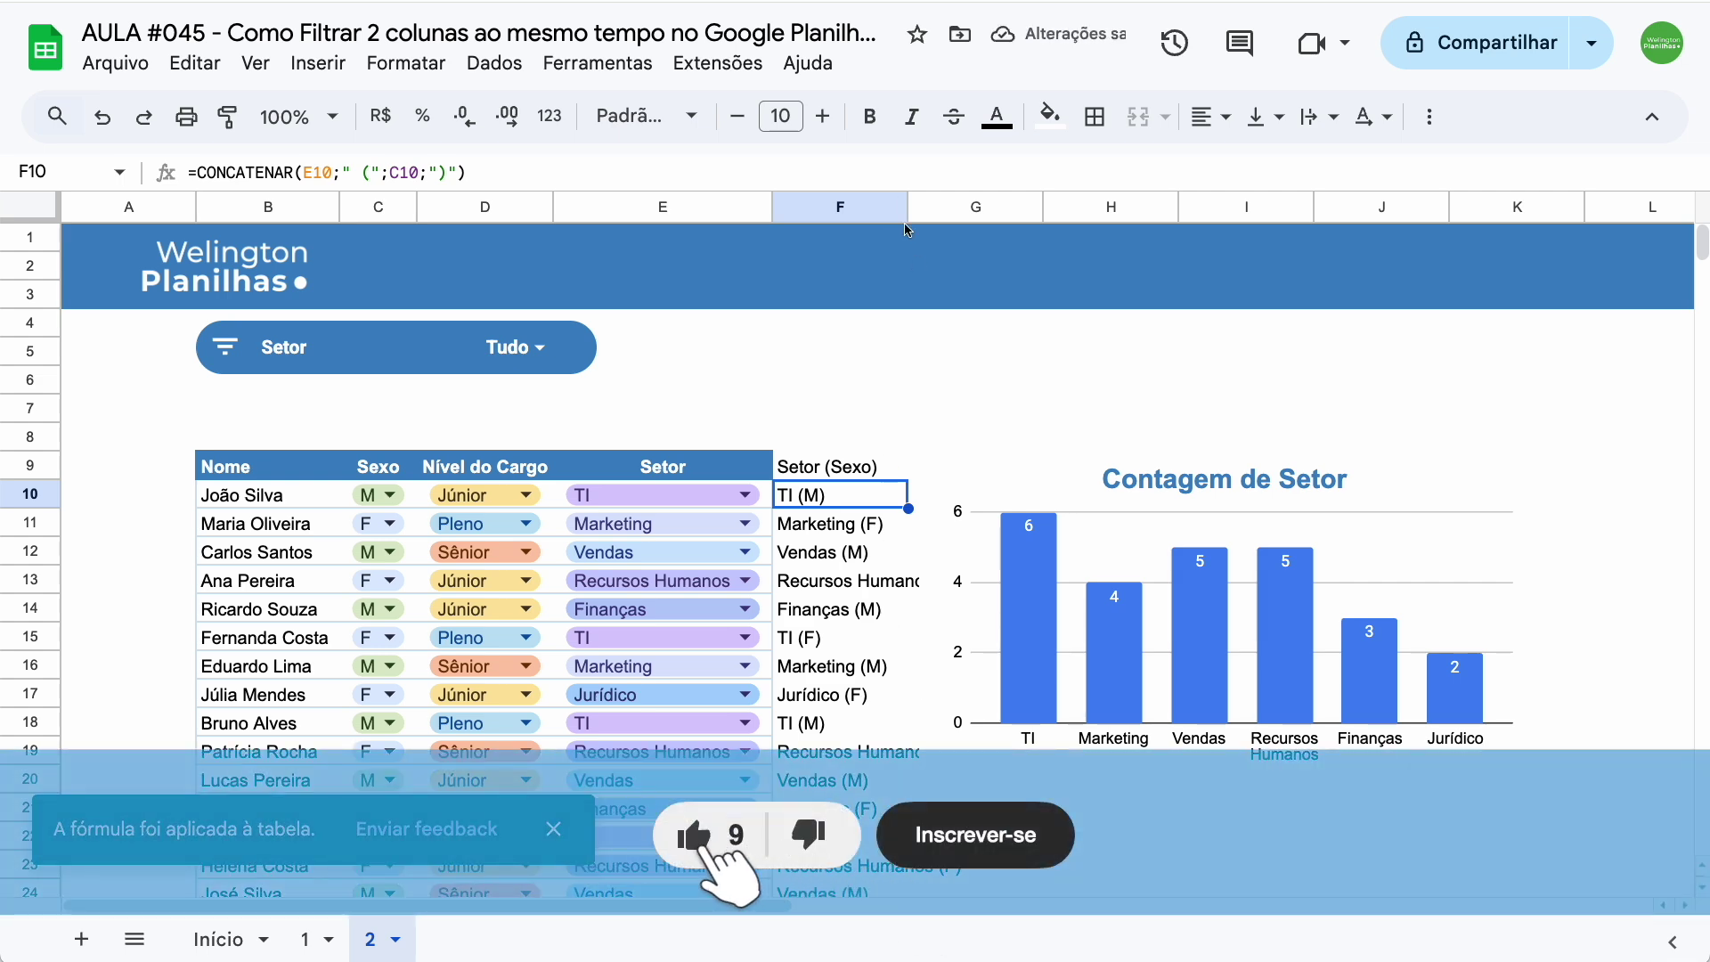
double_click(907, 207)
scroll(906, 381, "down", 2)
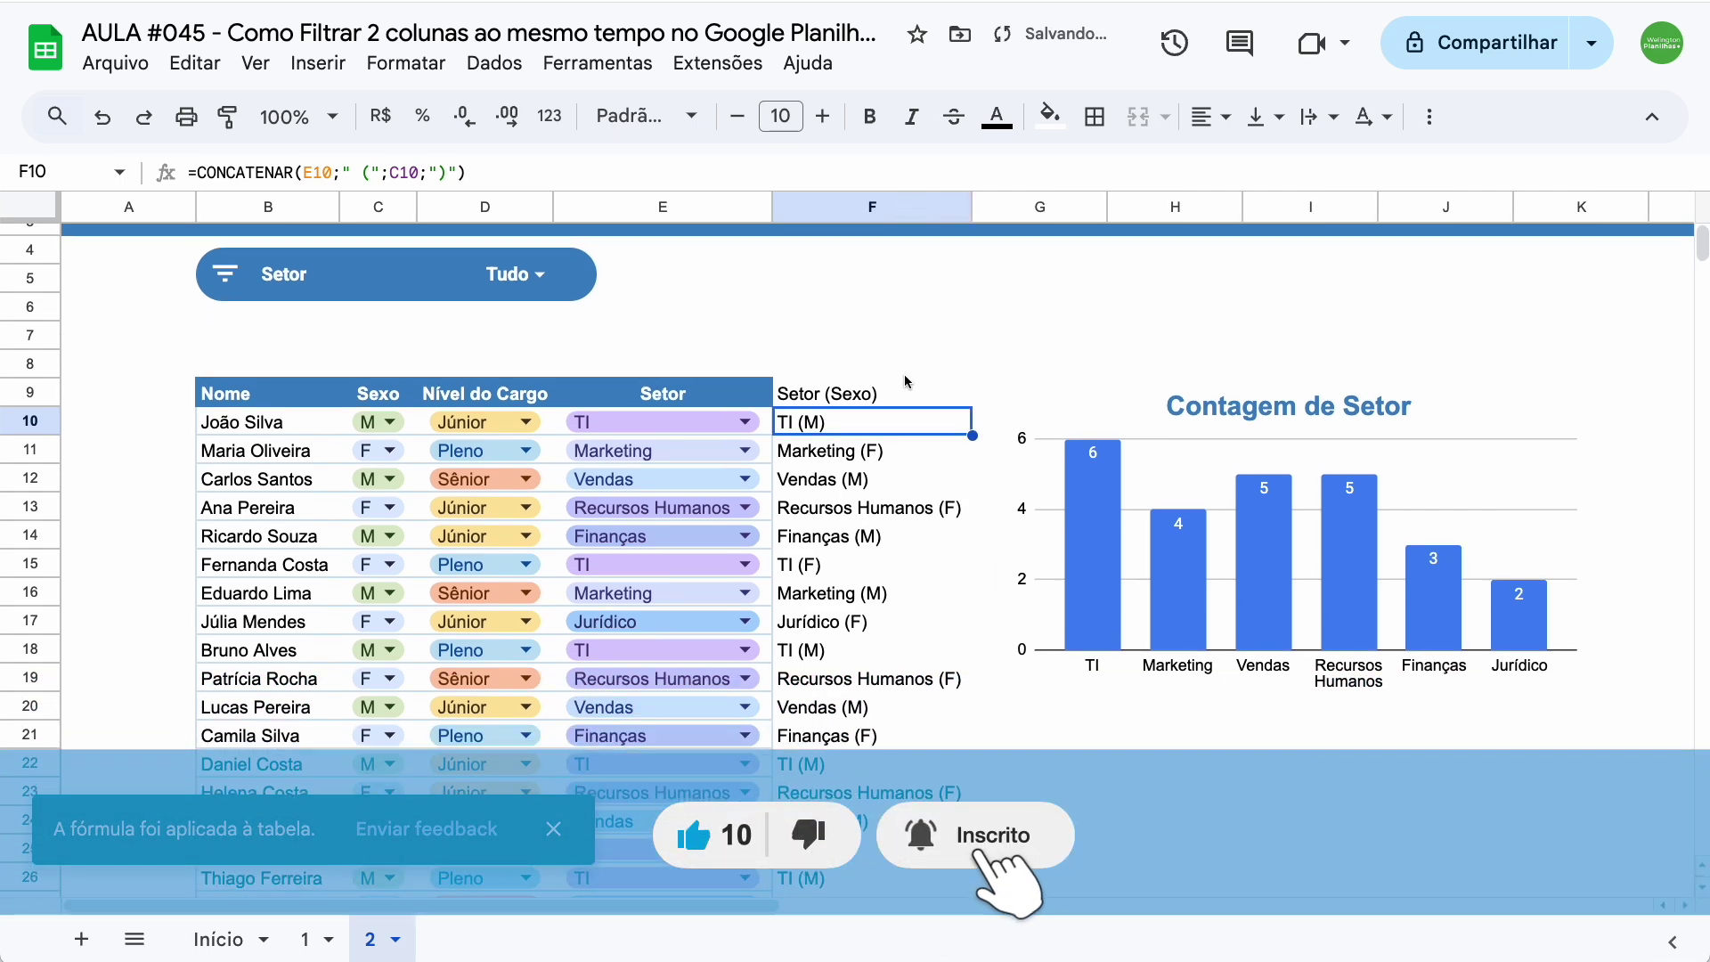
scroll(905, 382, "down", 2)
scroll(906, 381, "down", 1)
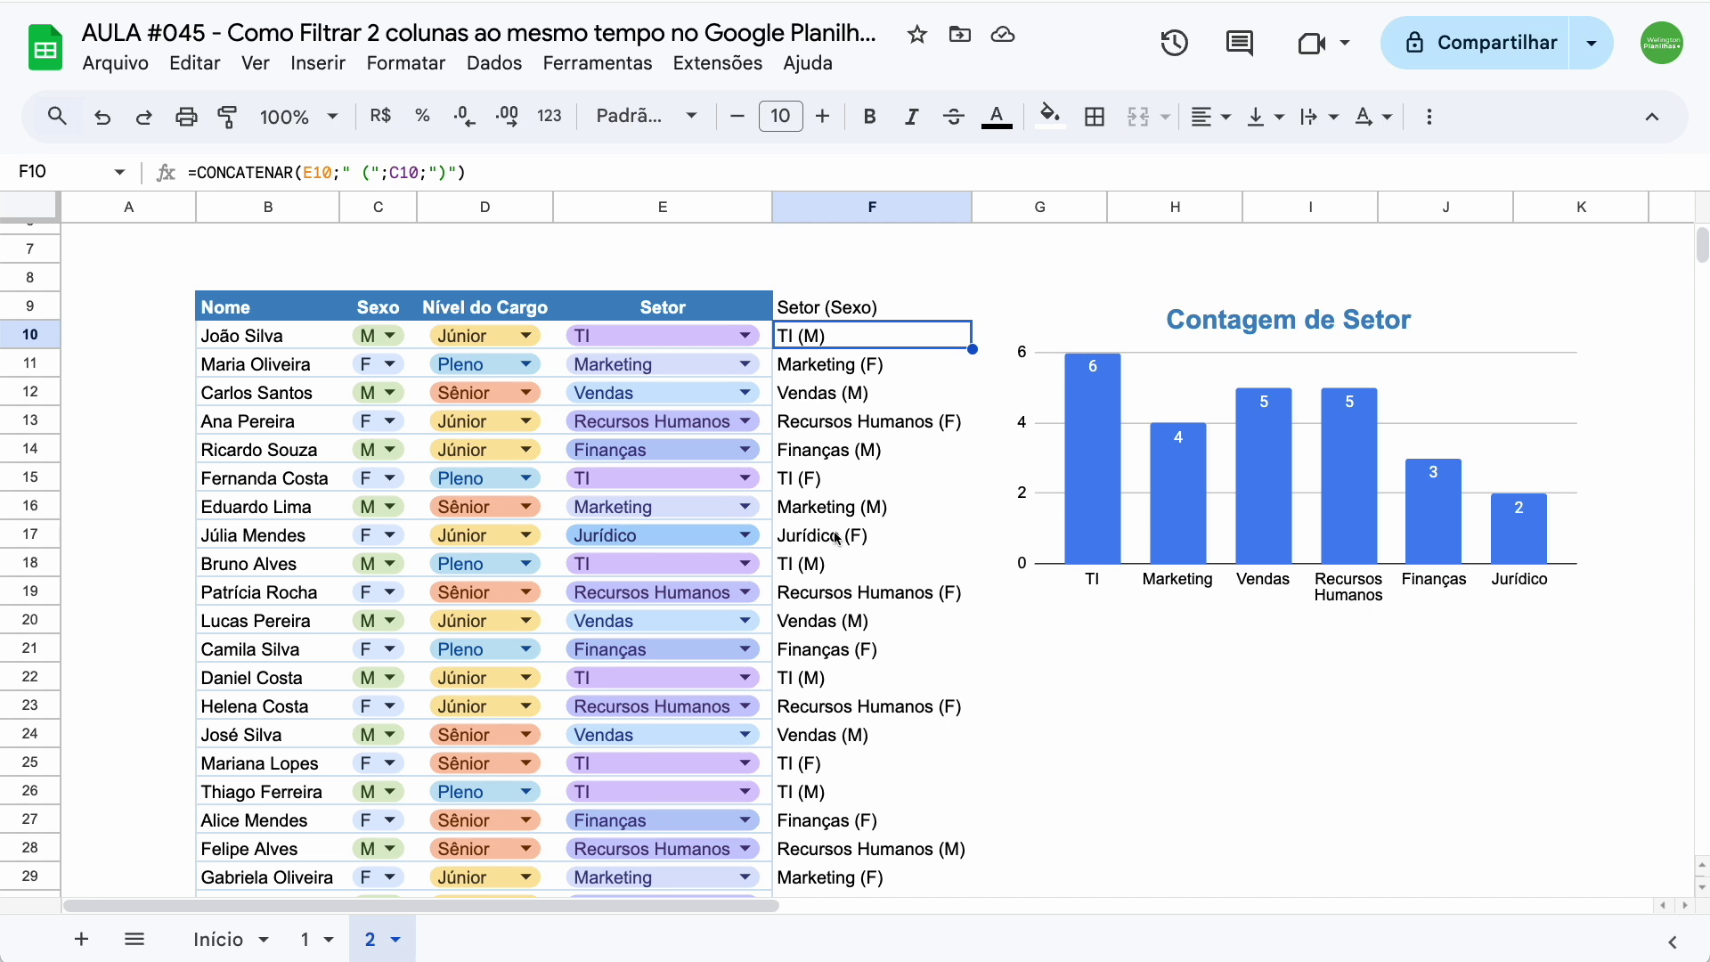
scroll(835, 535, "up", 3)
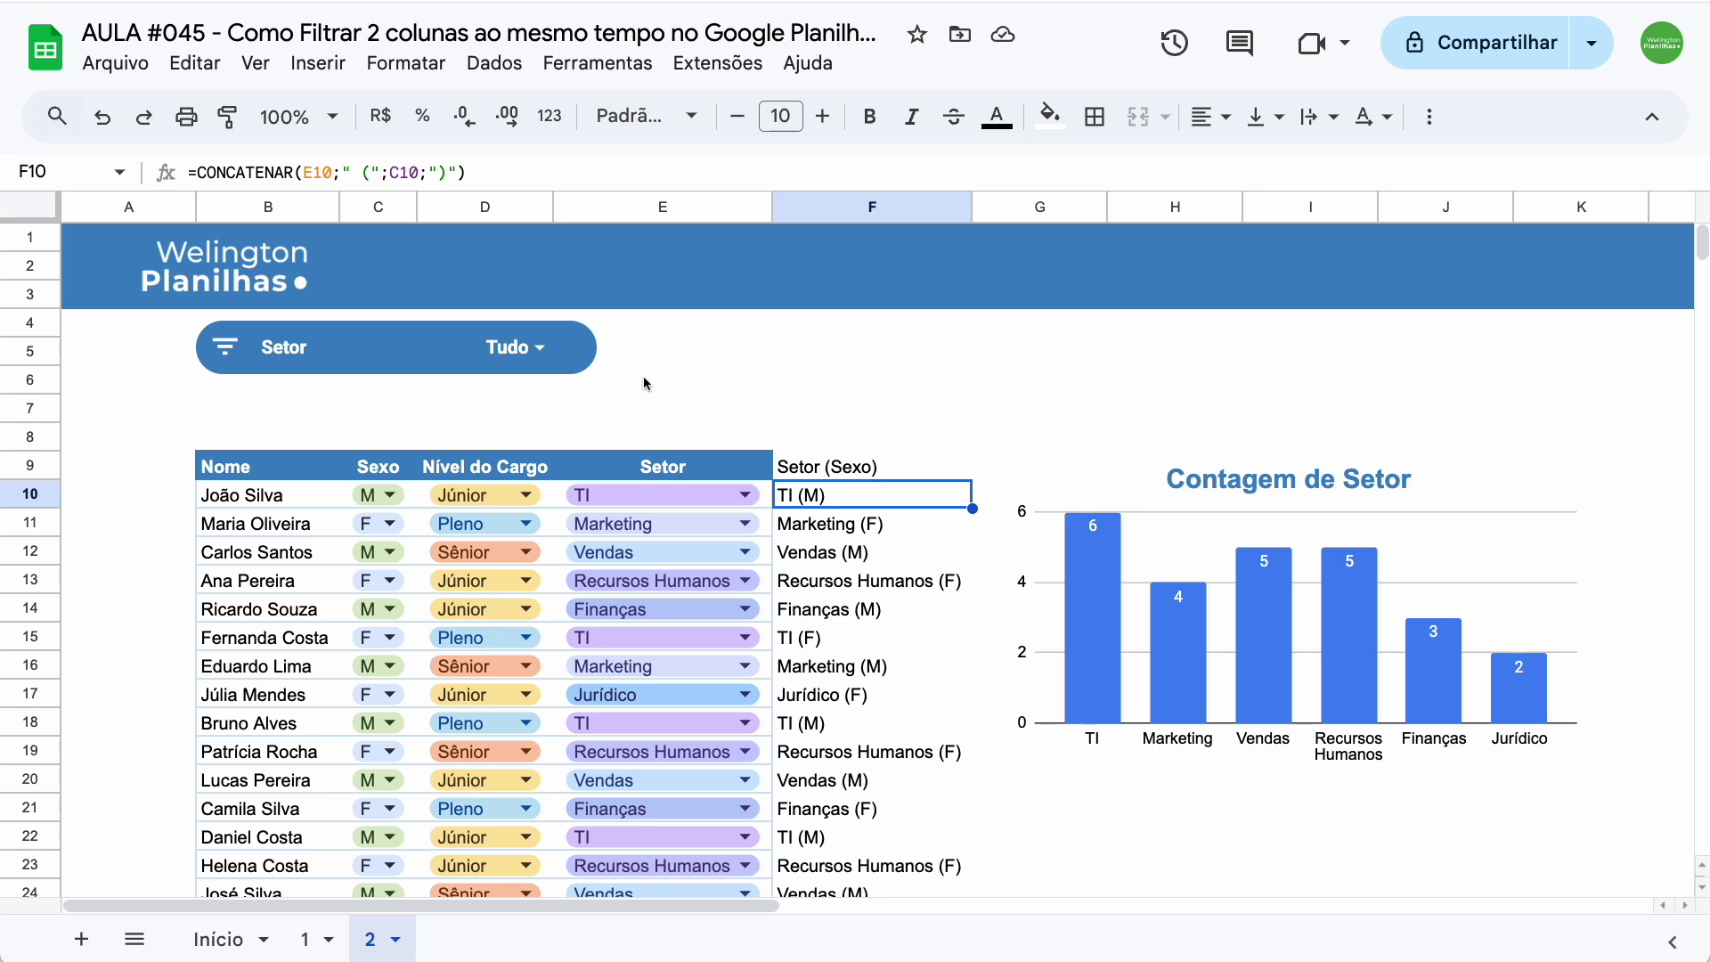
Change the Setor filter control's data range to B9:F34 in its settings
left_click(440, 342)
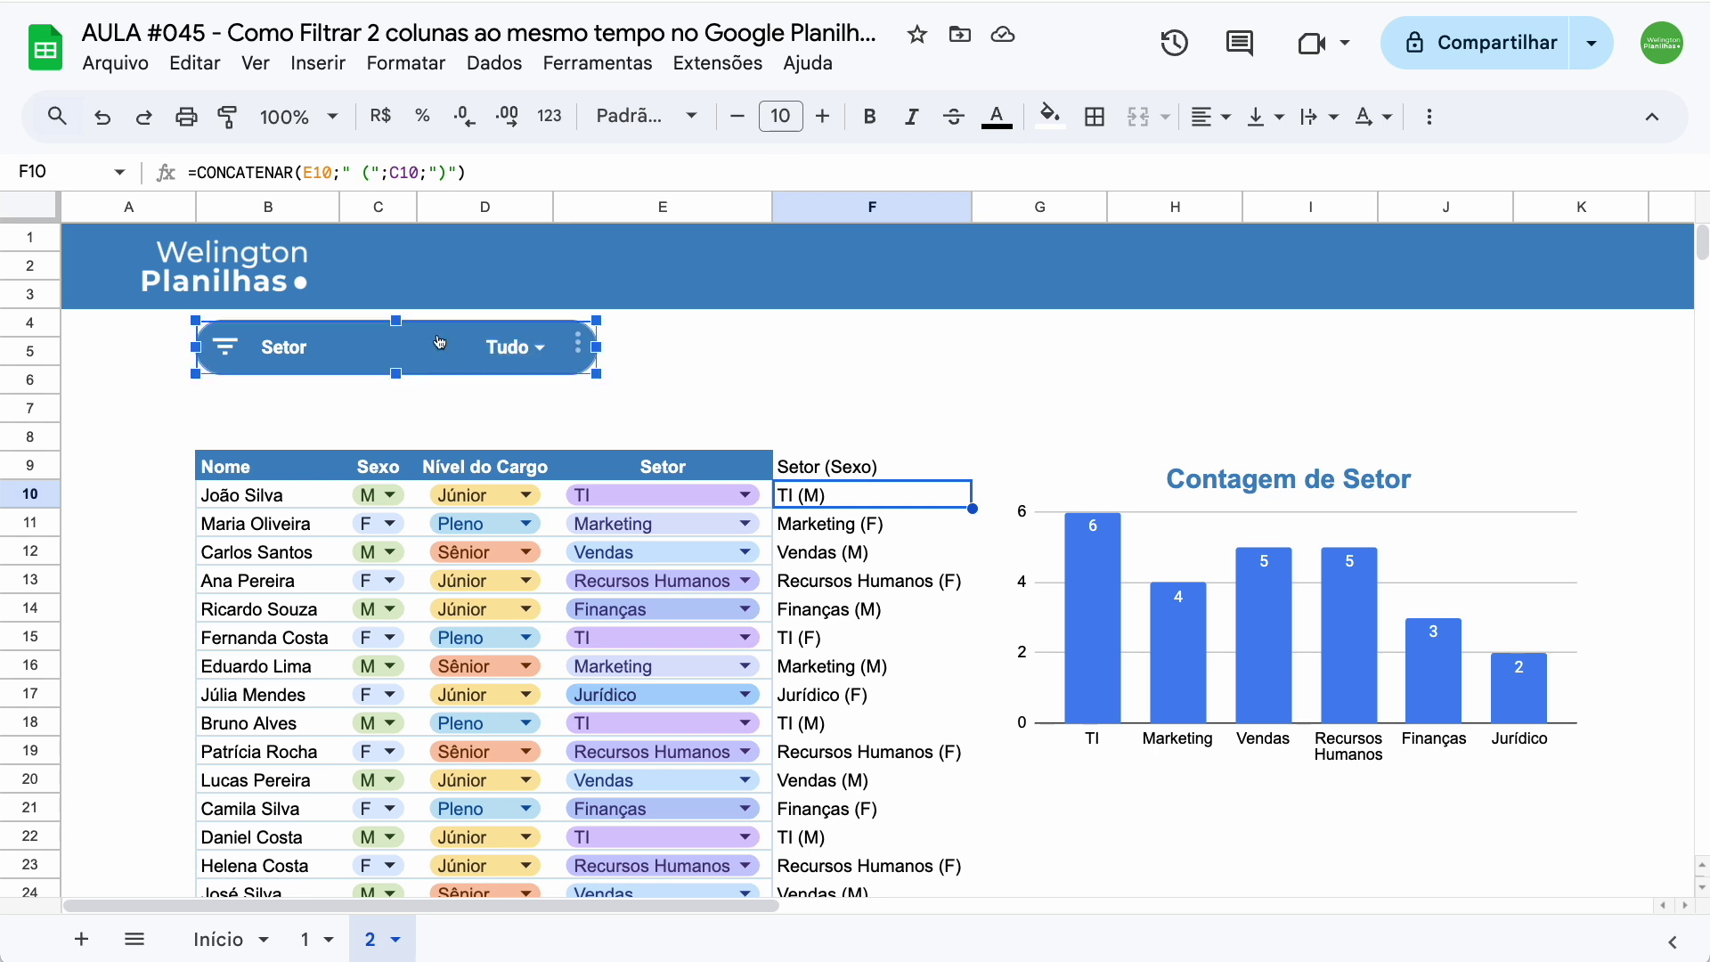
left_click(579, 342)
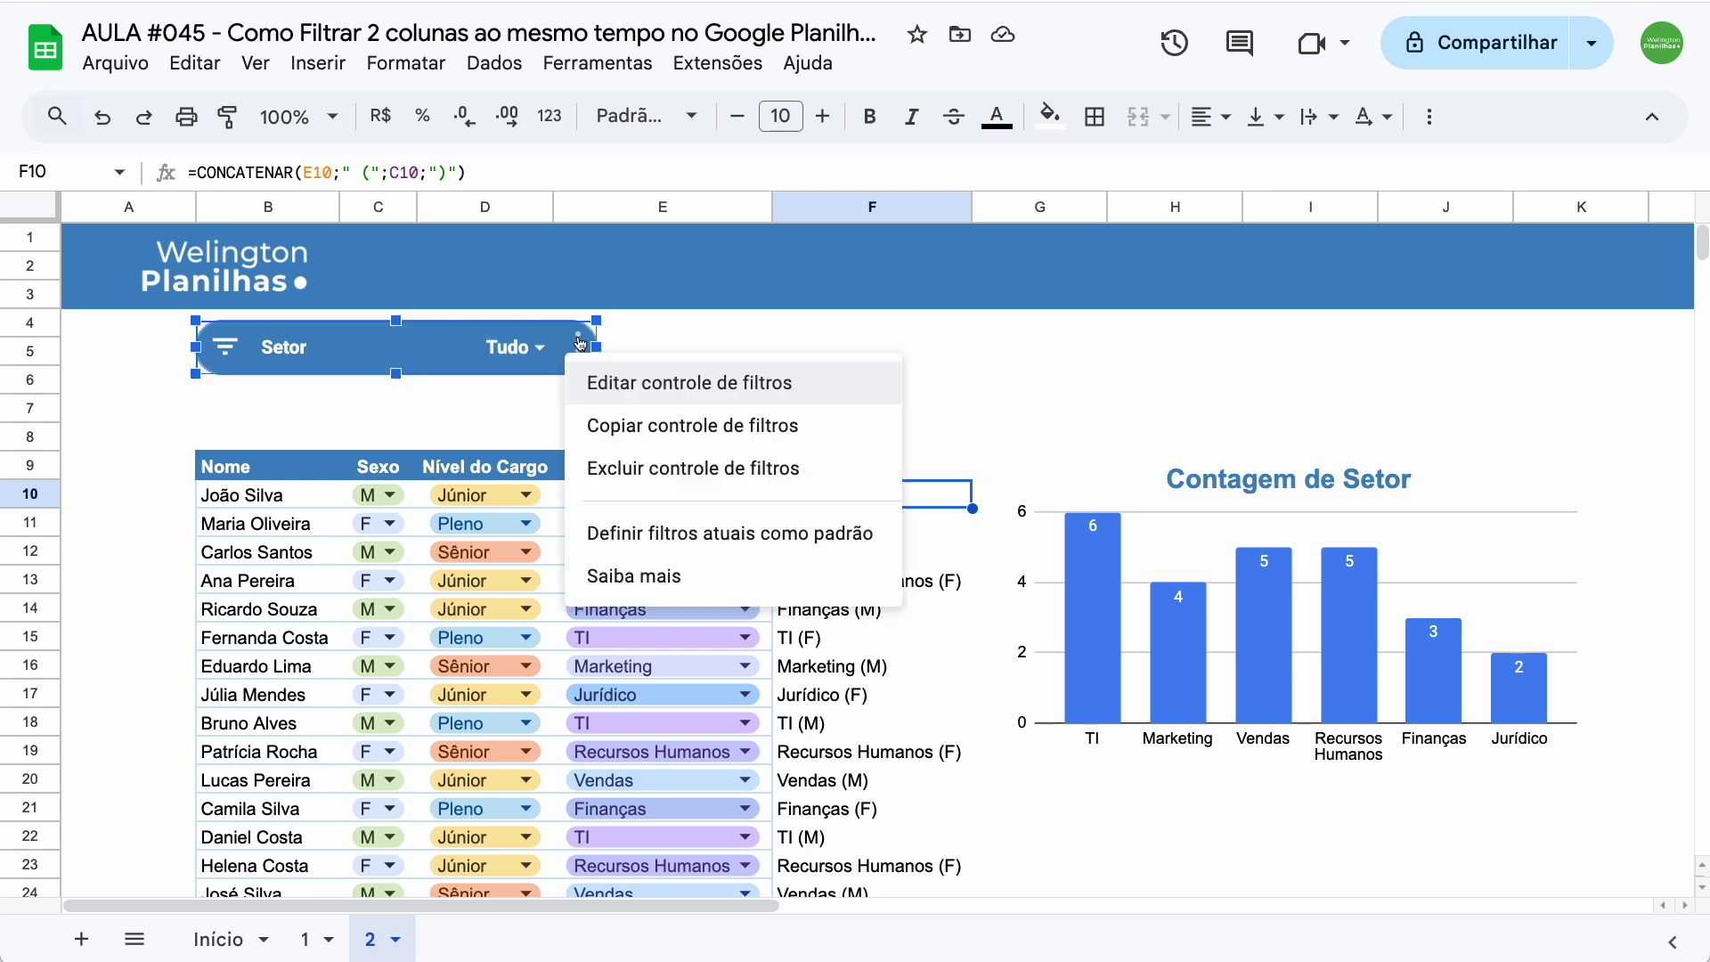
left_click(676, 383)
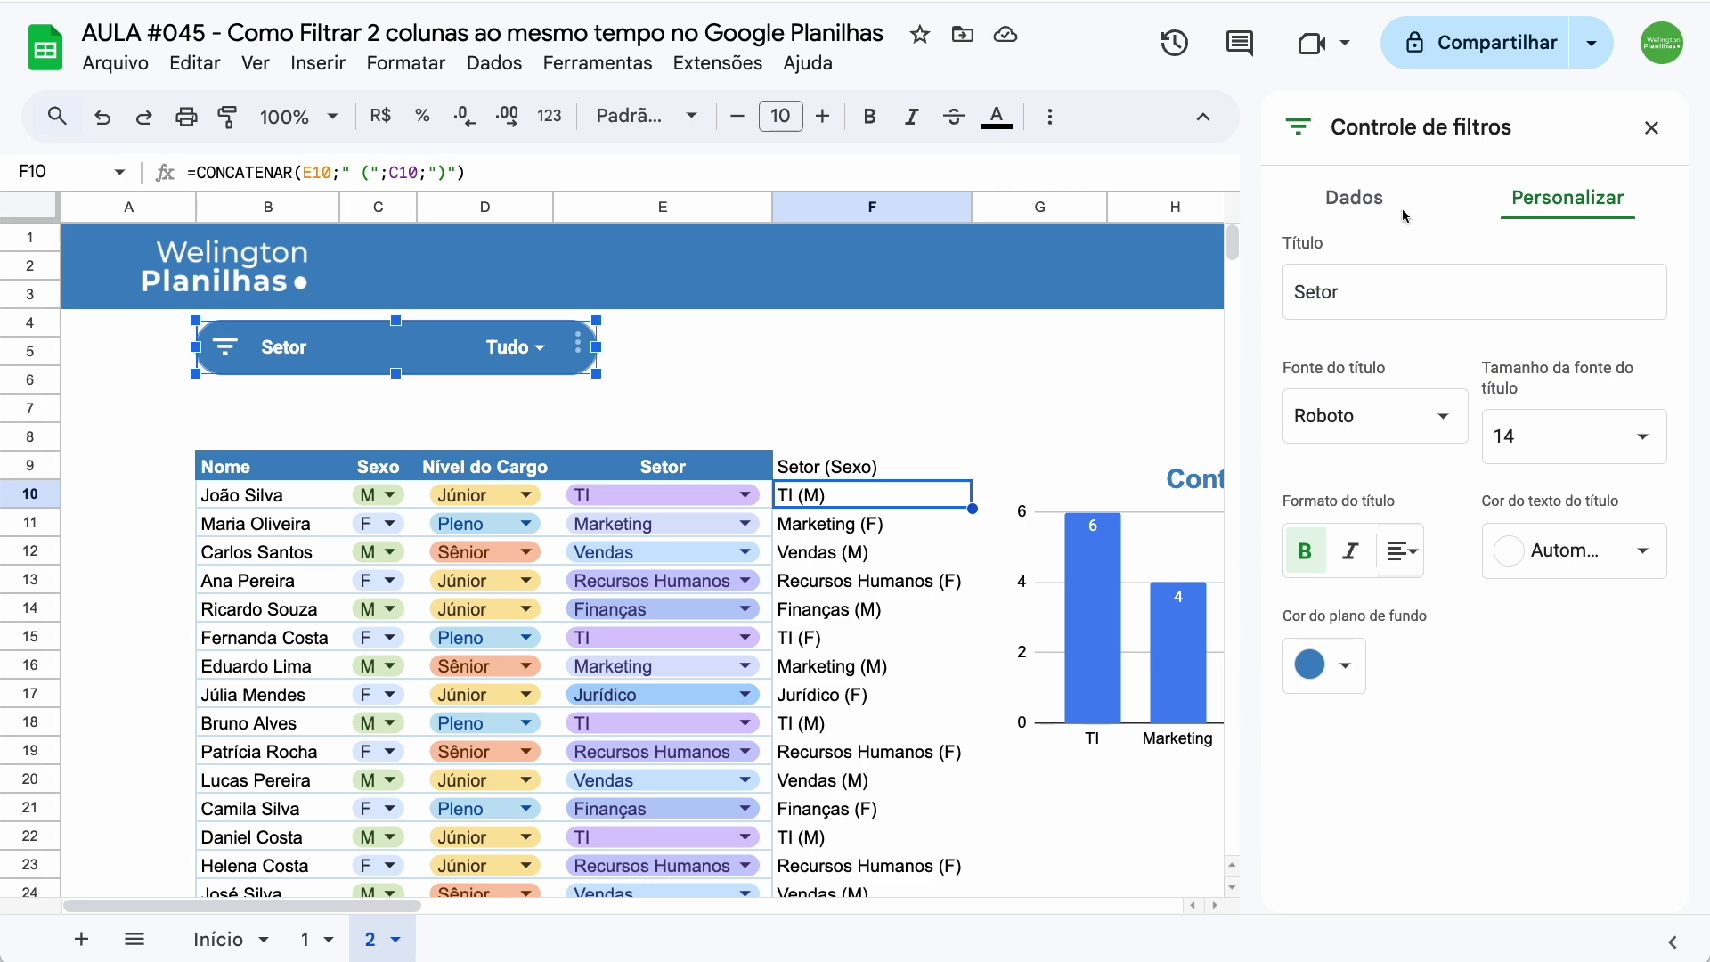
left_click(1389, 208)
left_click(1643, 286)
left_click_drag(214, 467, 889, 813)
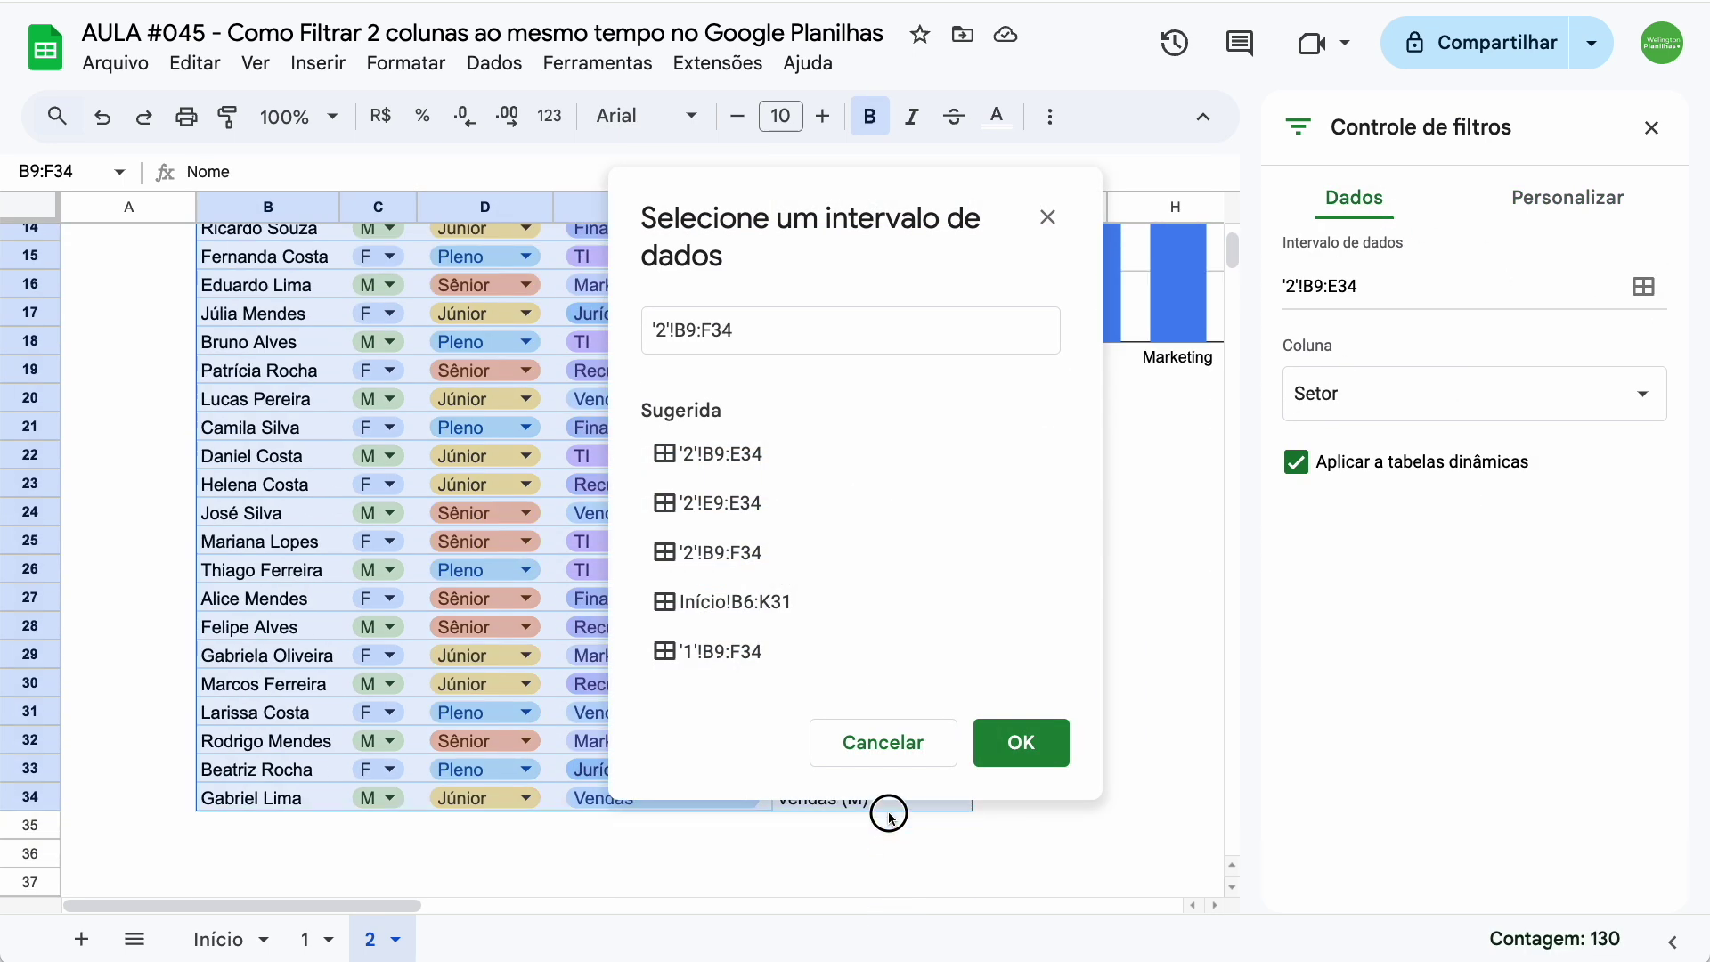
left_click(1015, 743)
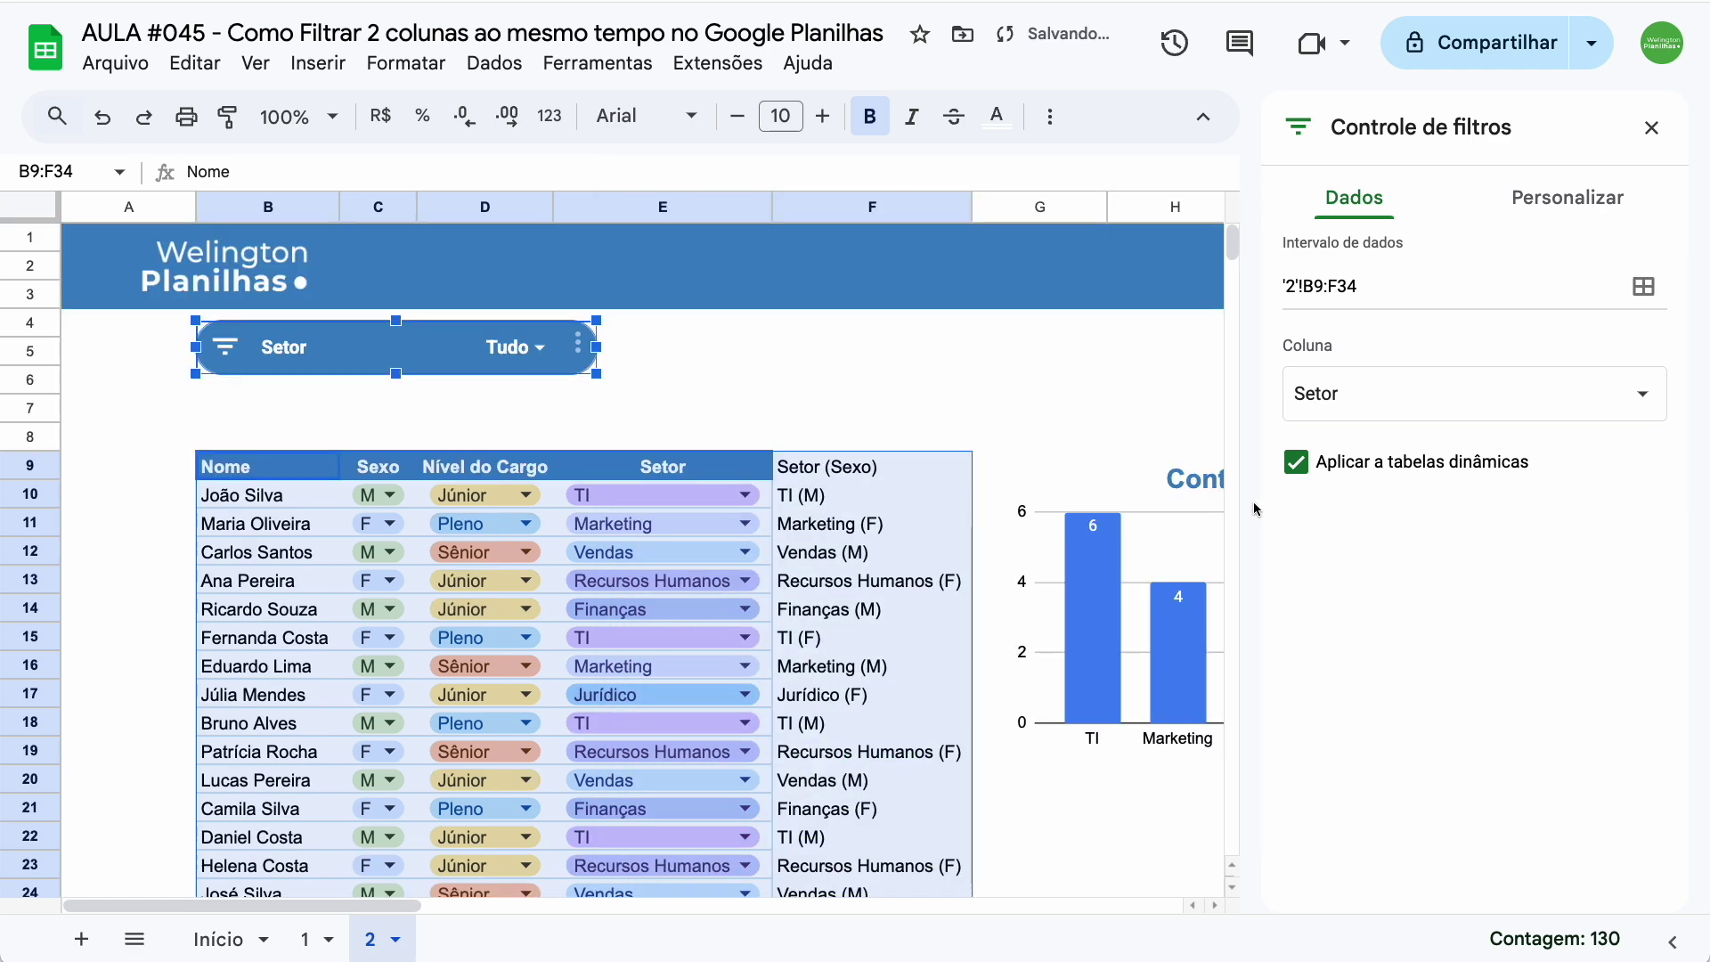
left_click(1413, 420)
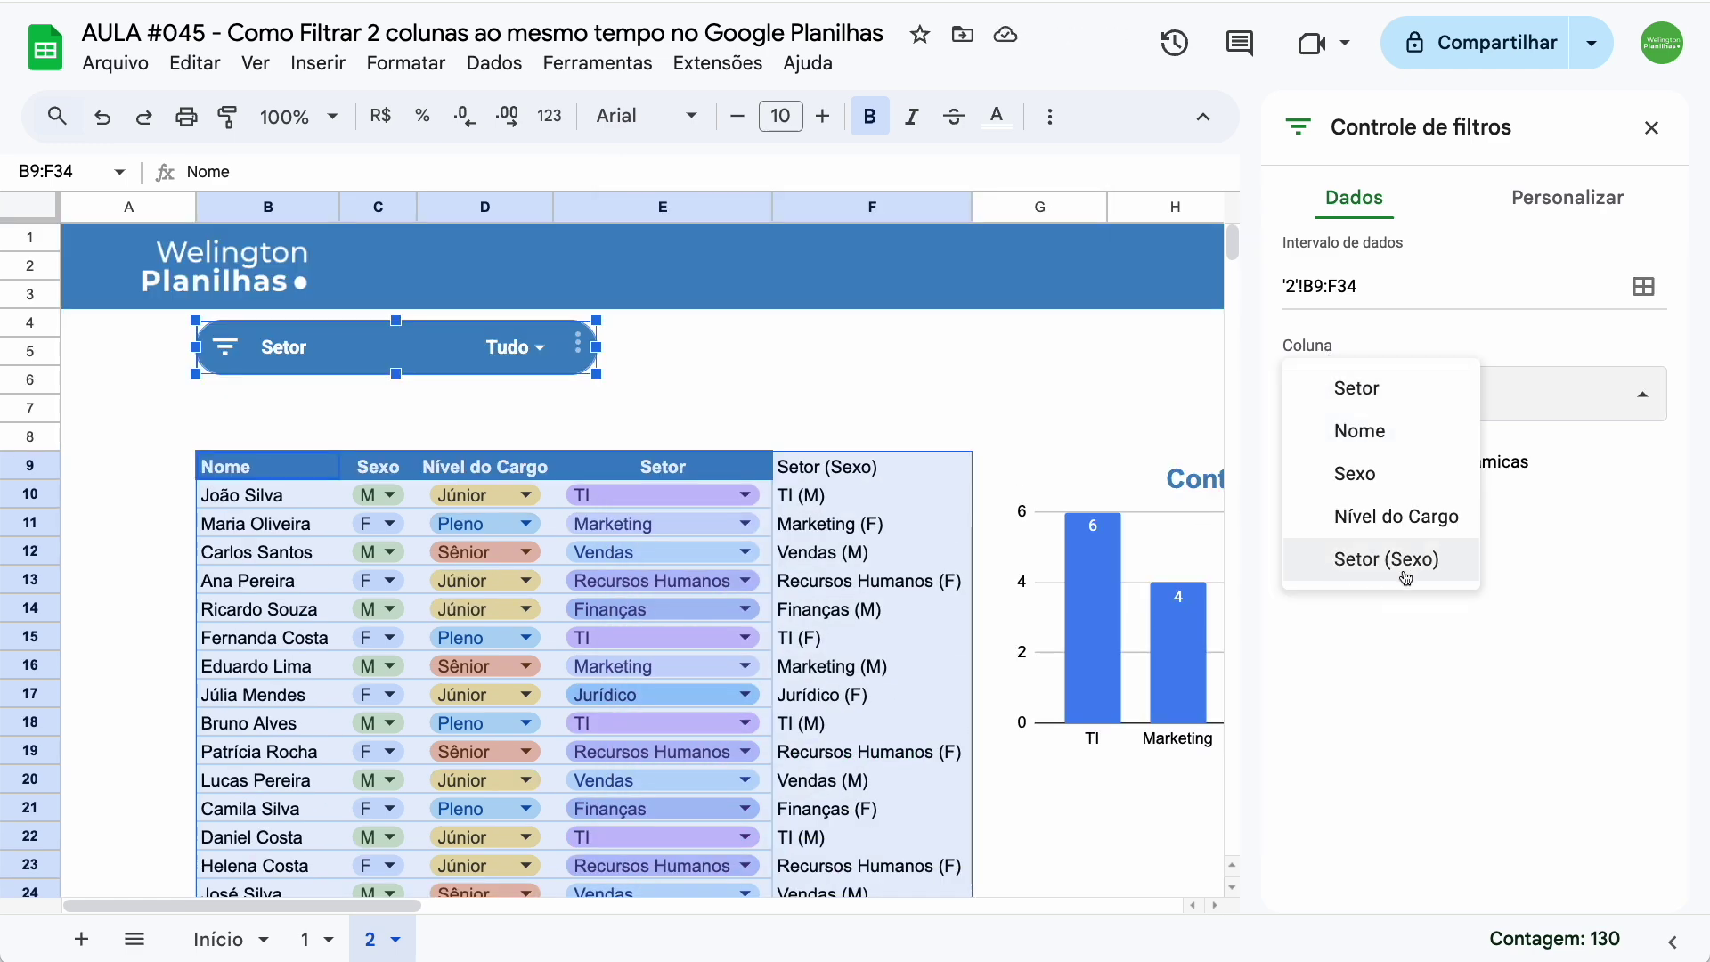
left_click(1651, 127)
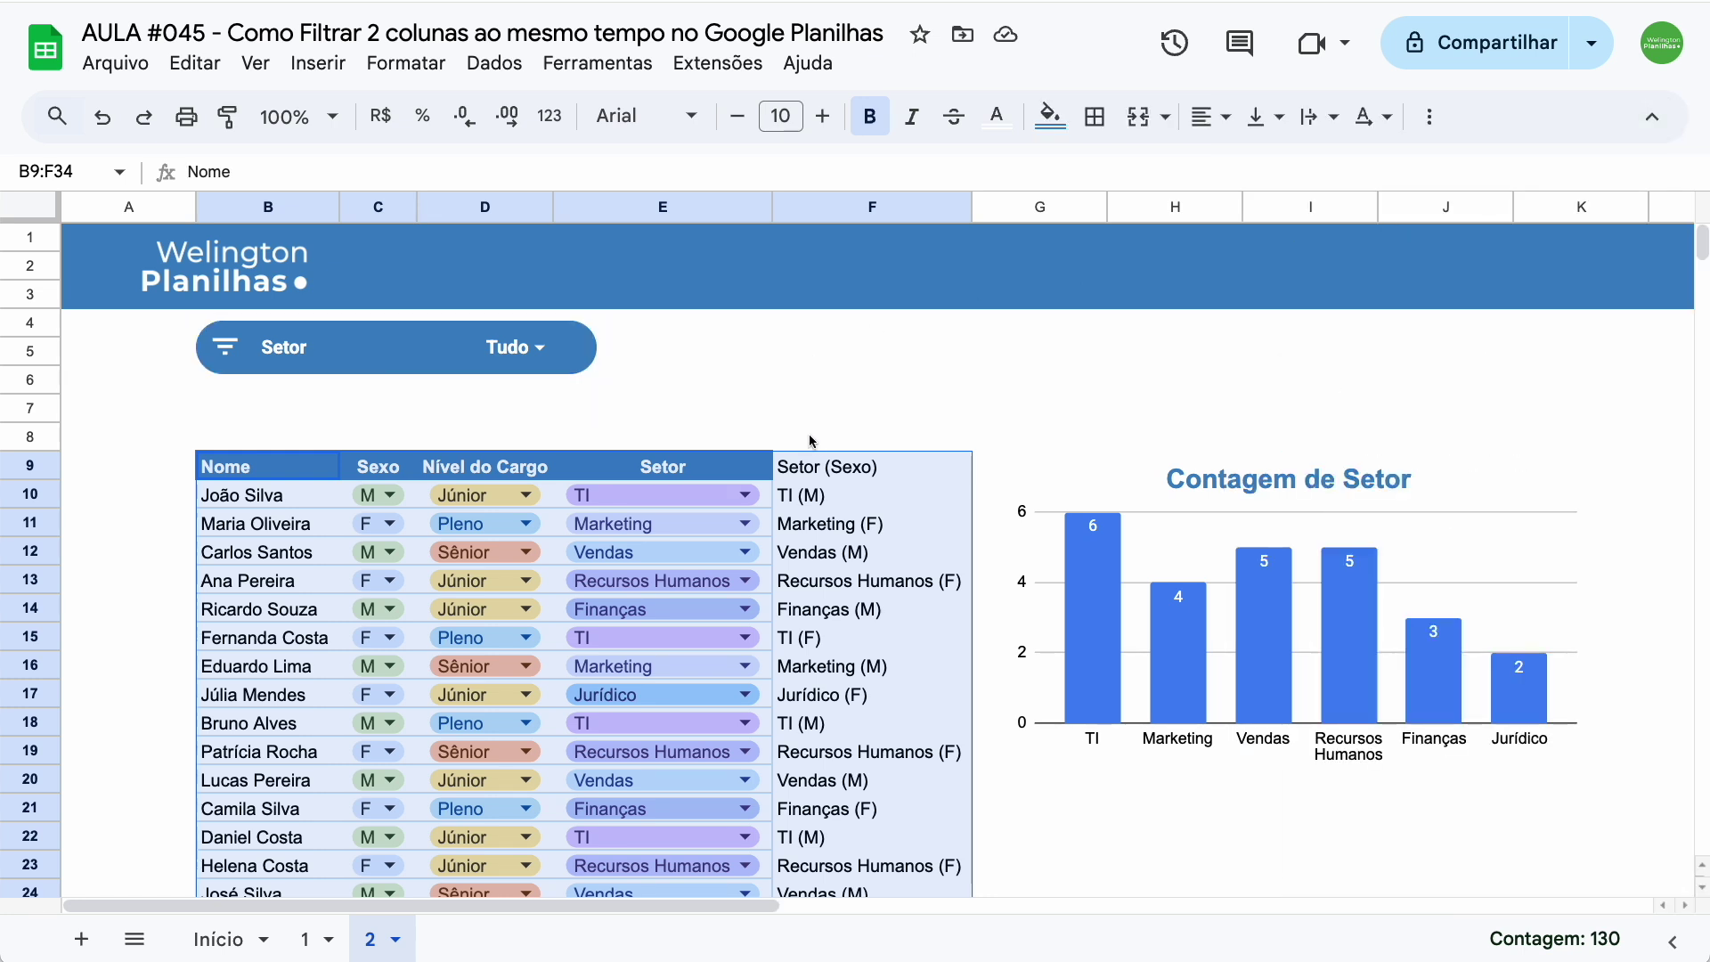
Give the Setor (Sexo) header cell F9 an orange fill and white text
left_click(870, 472)
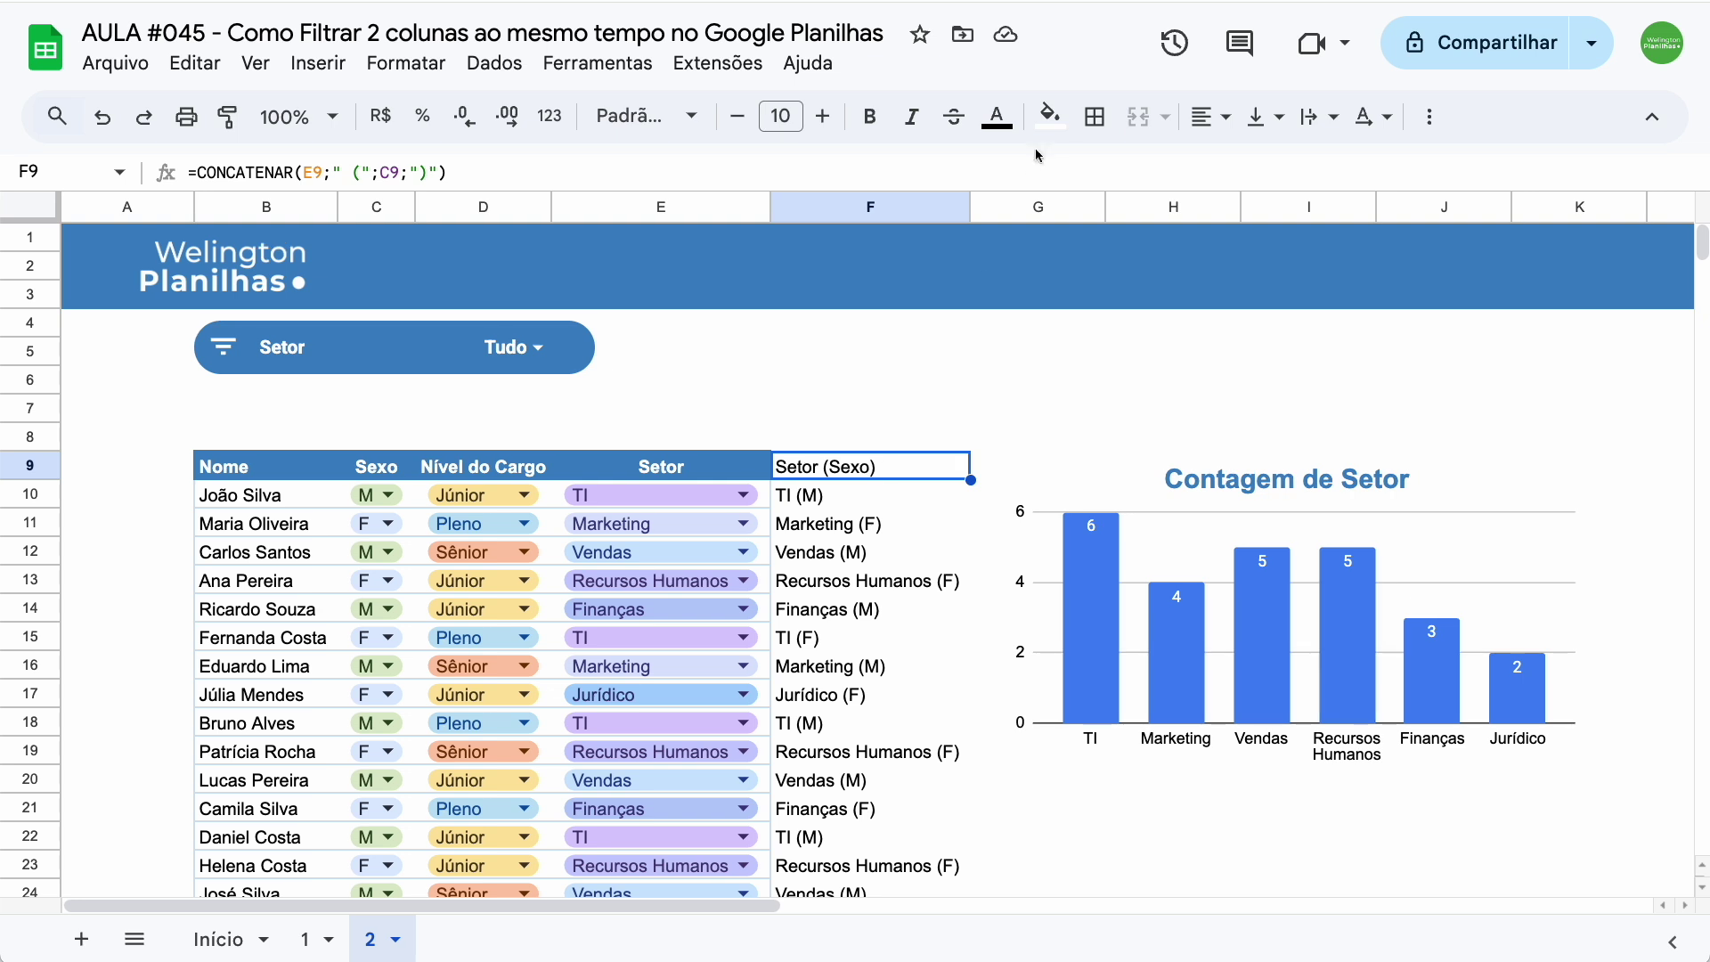
left_click(1049, 116)
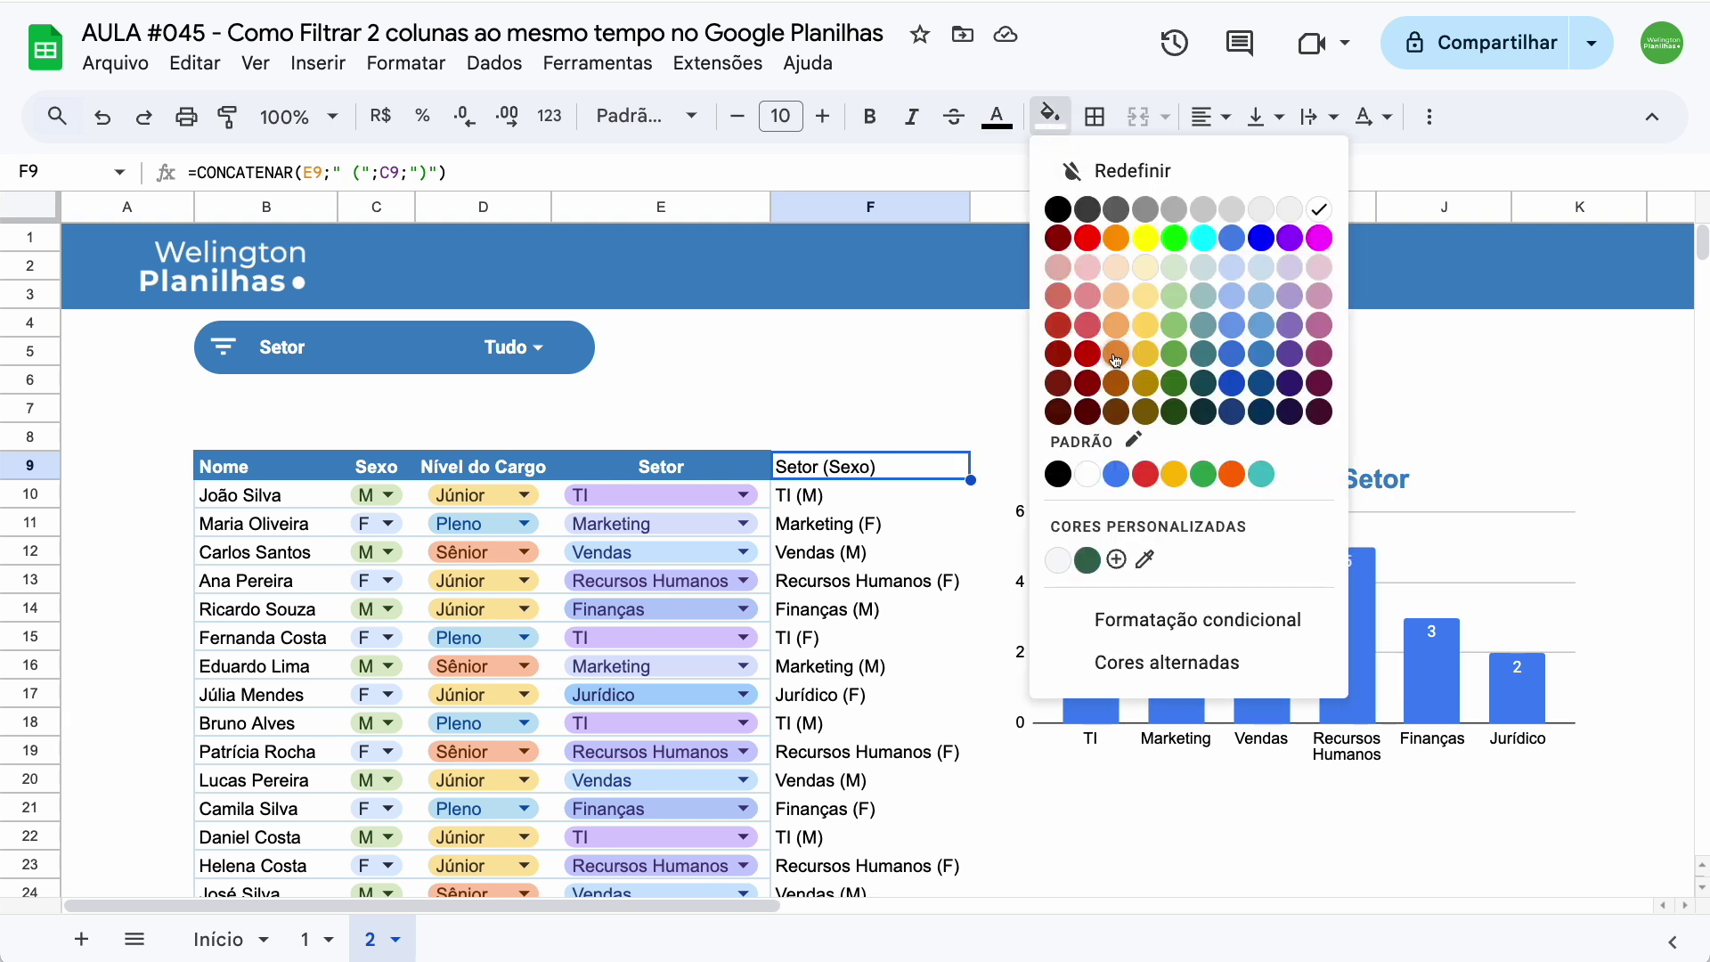
left_click(1116, 324)
left_click(997, 115)
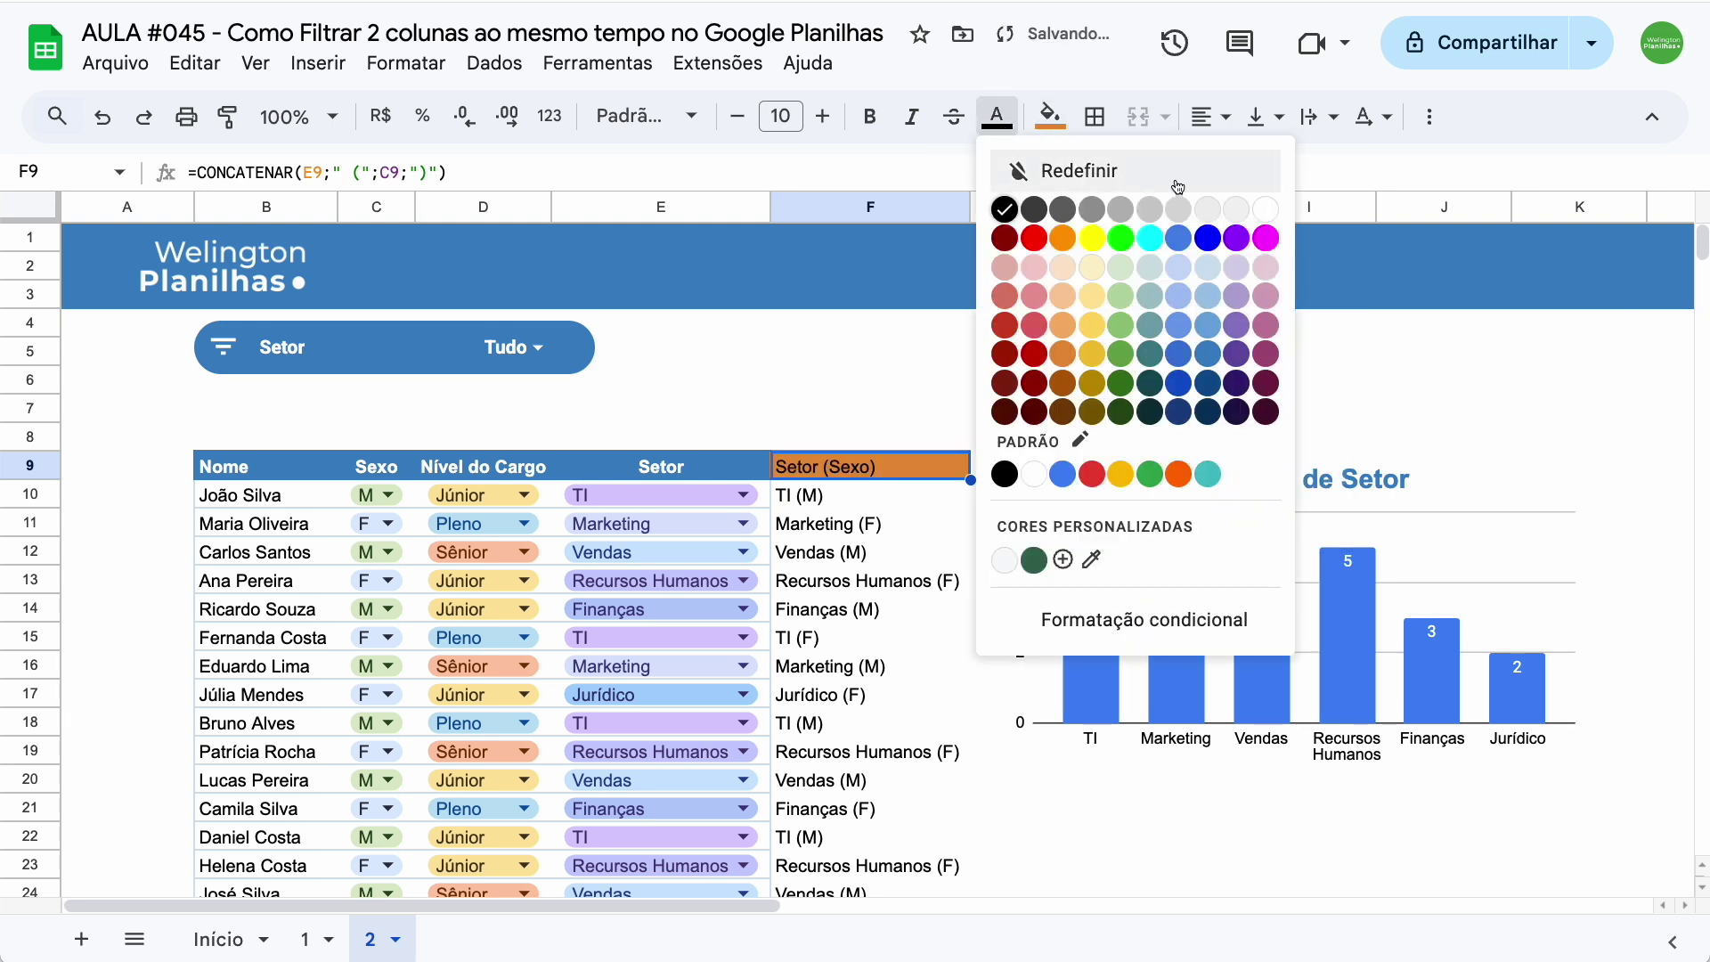
left_click(1263, 199)
Add light orange top, bottom, right and horizontal borders to F10:F34
left_click(862, 503)
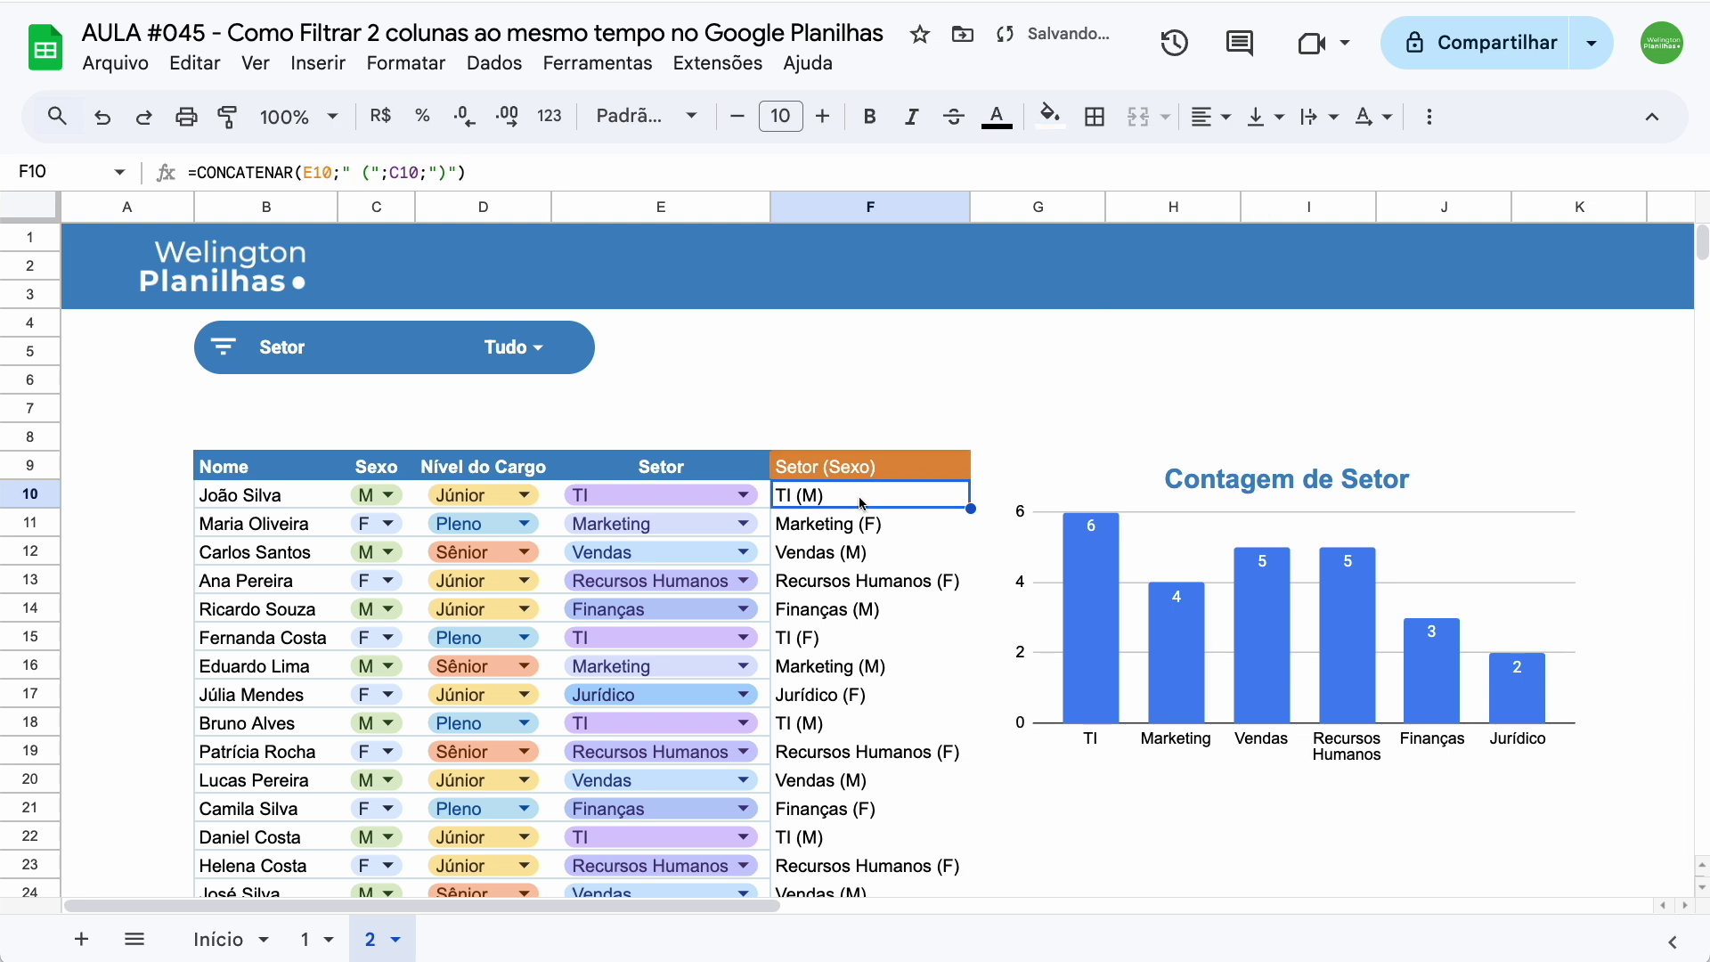
key("ctrl+shift+Down")
scroll(862, 503, "up", 5)
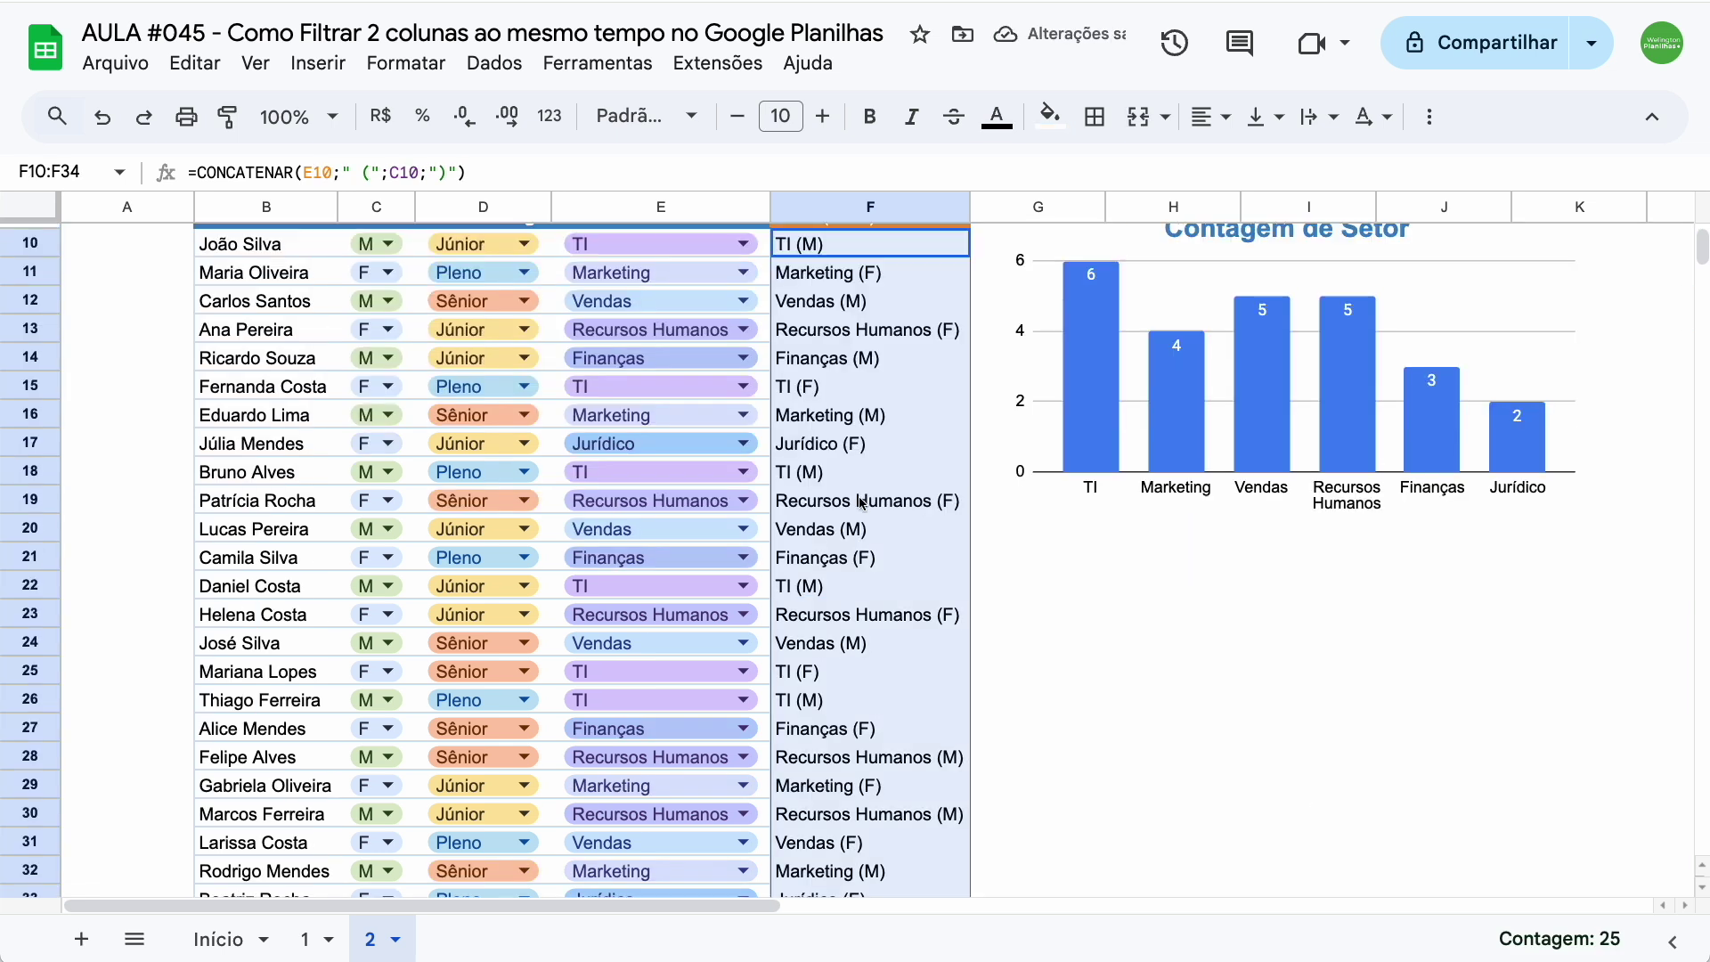
left_click(1094, 116)
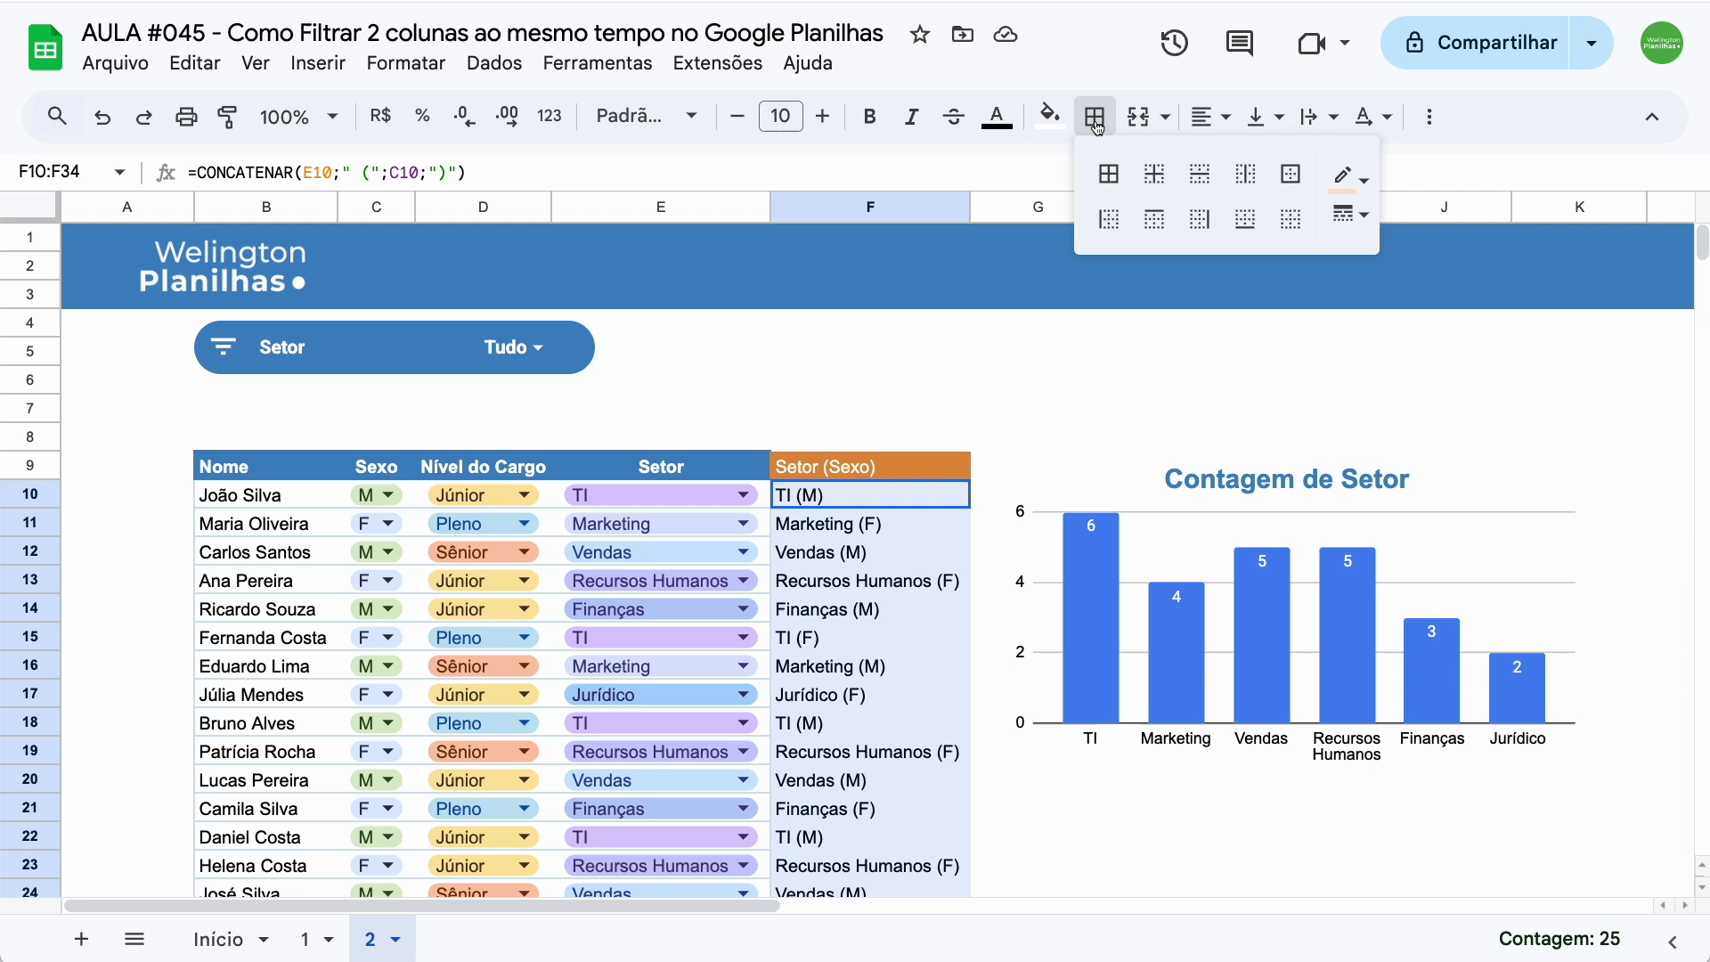
left_click(1344, 181)
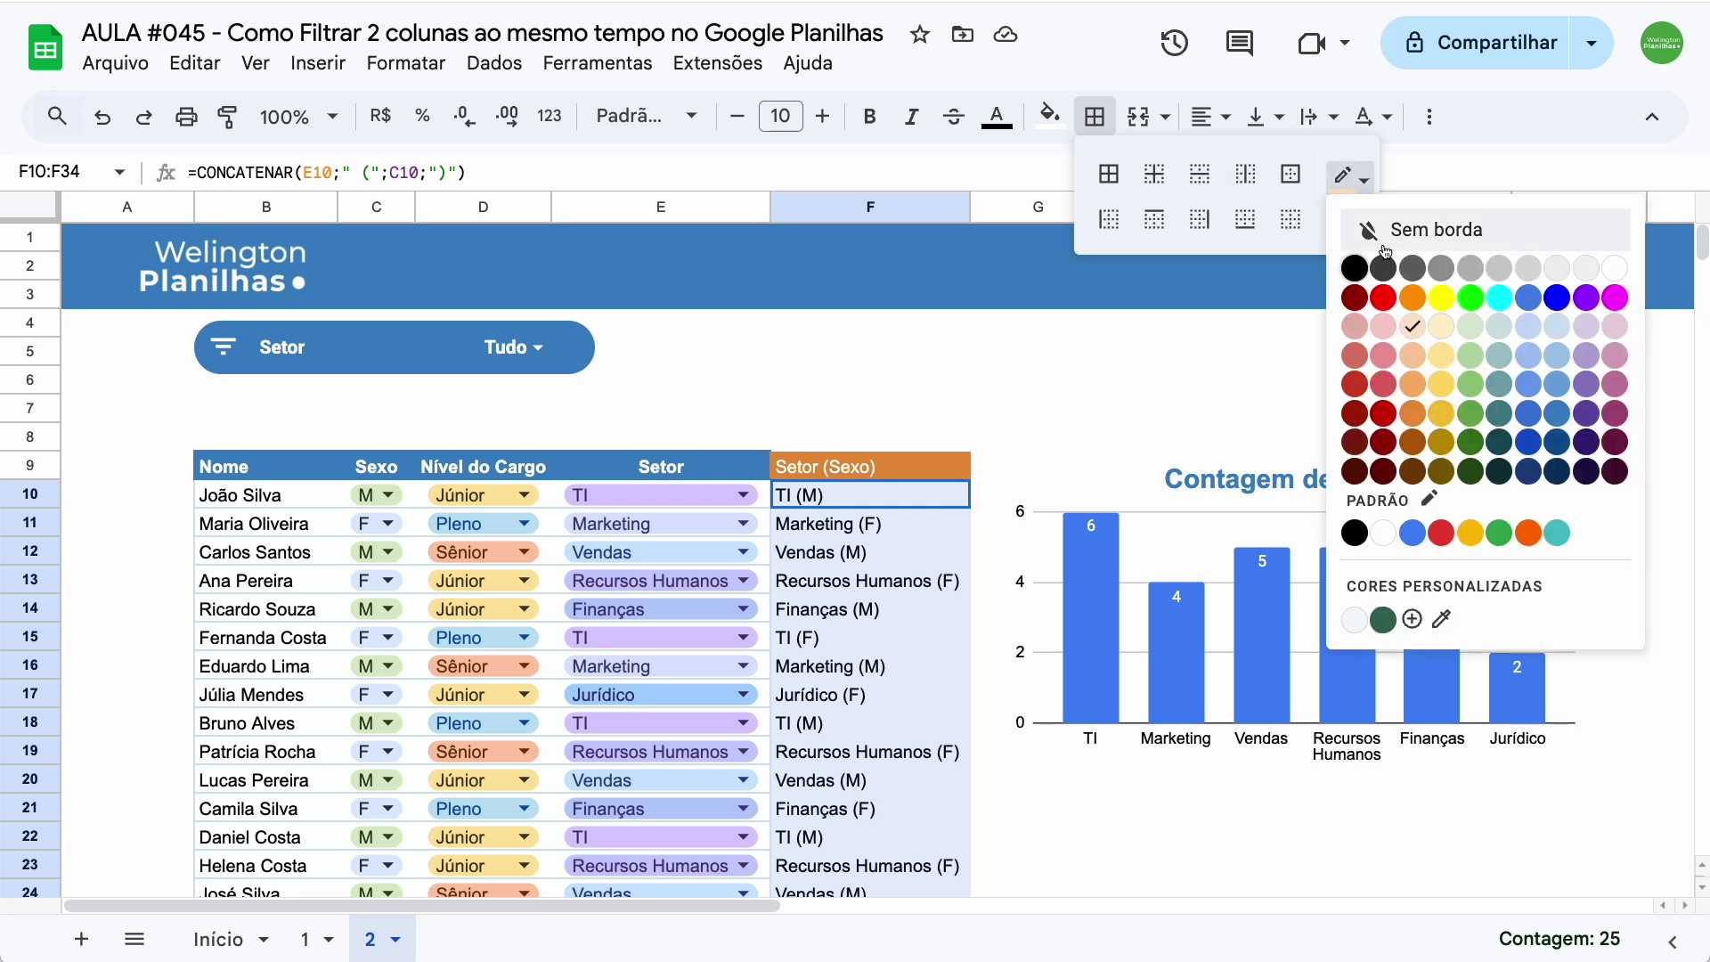
left_click(1417, 326)
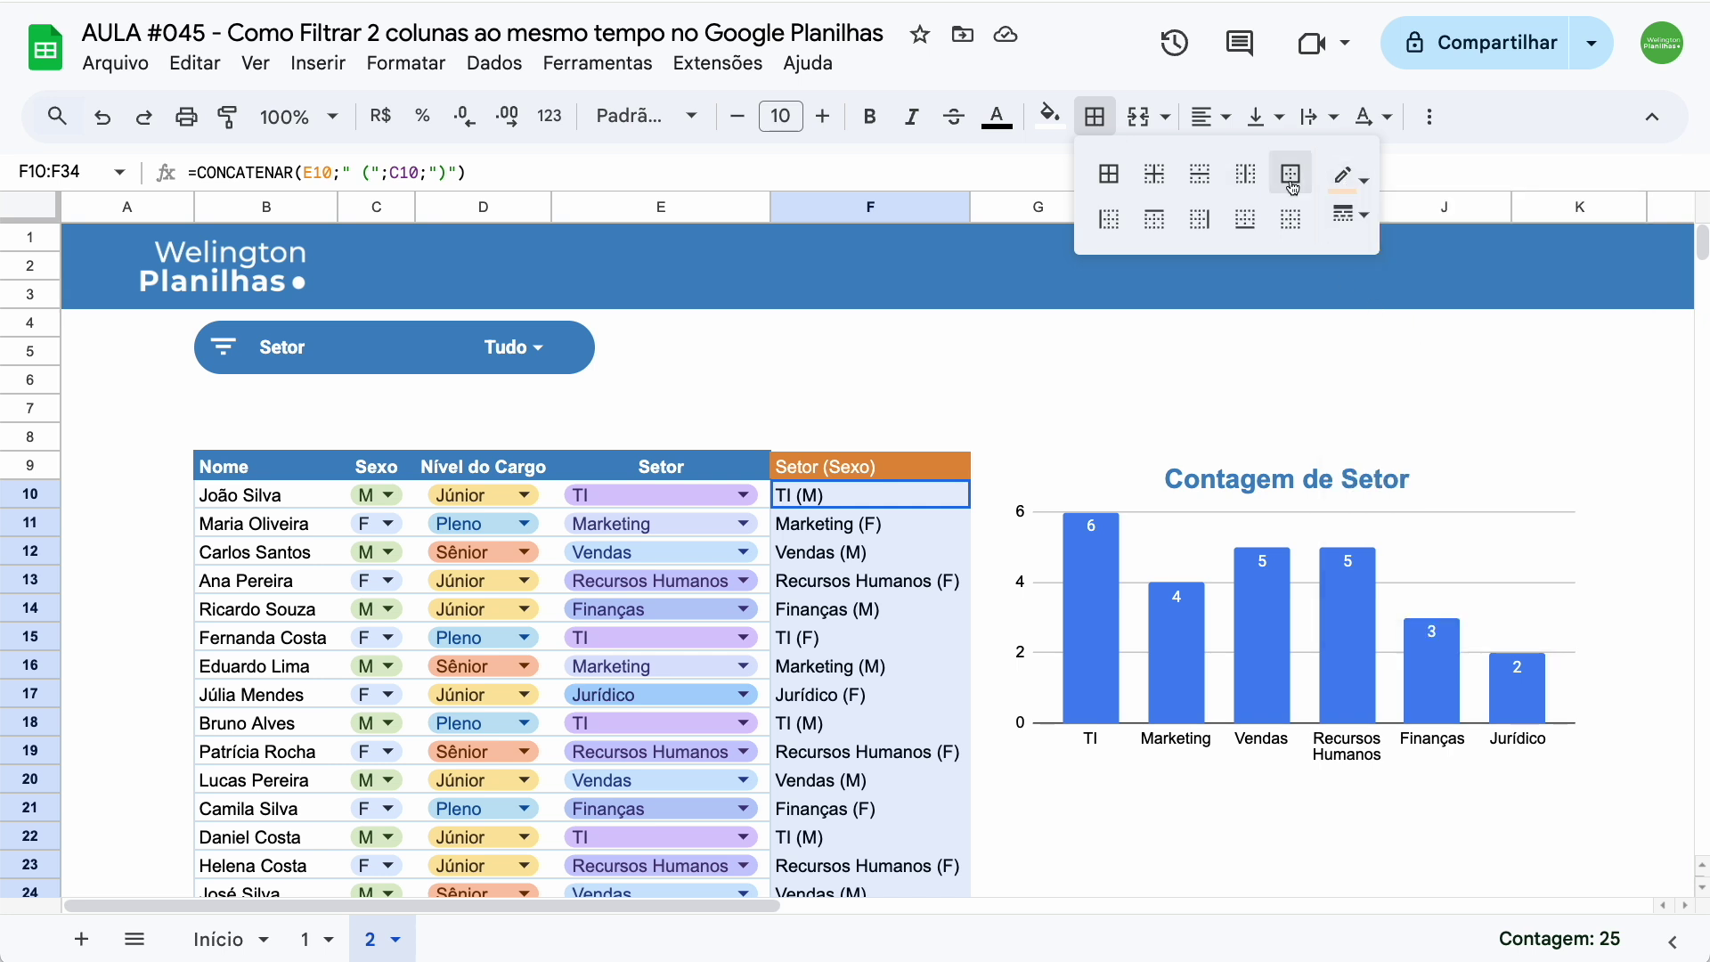
left_click(1257, 239)
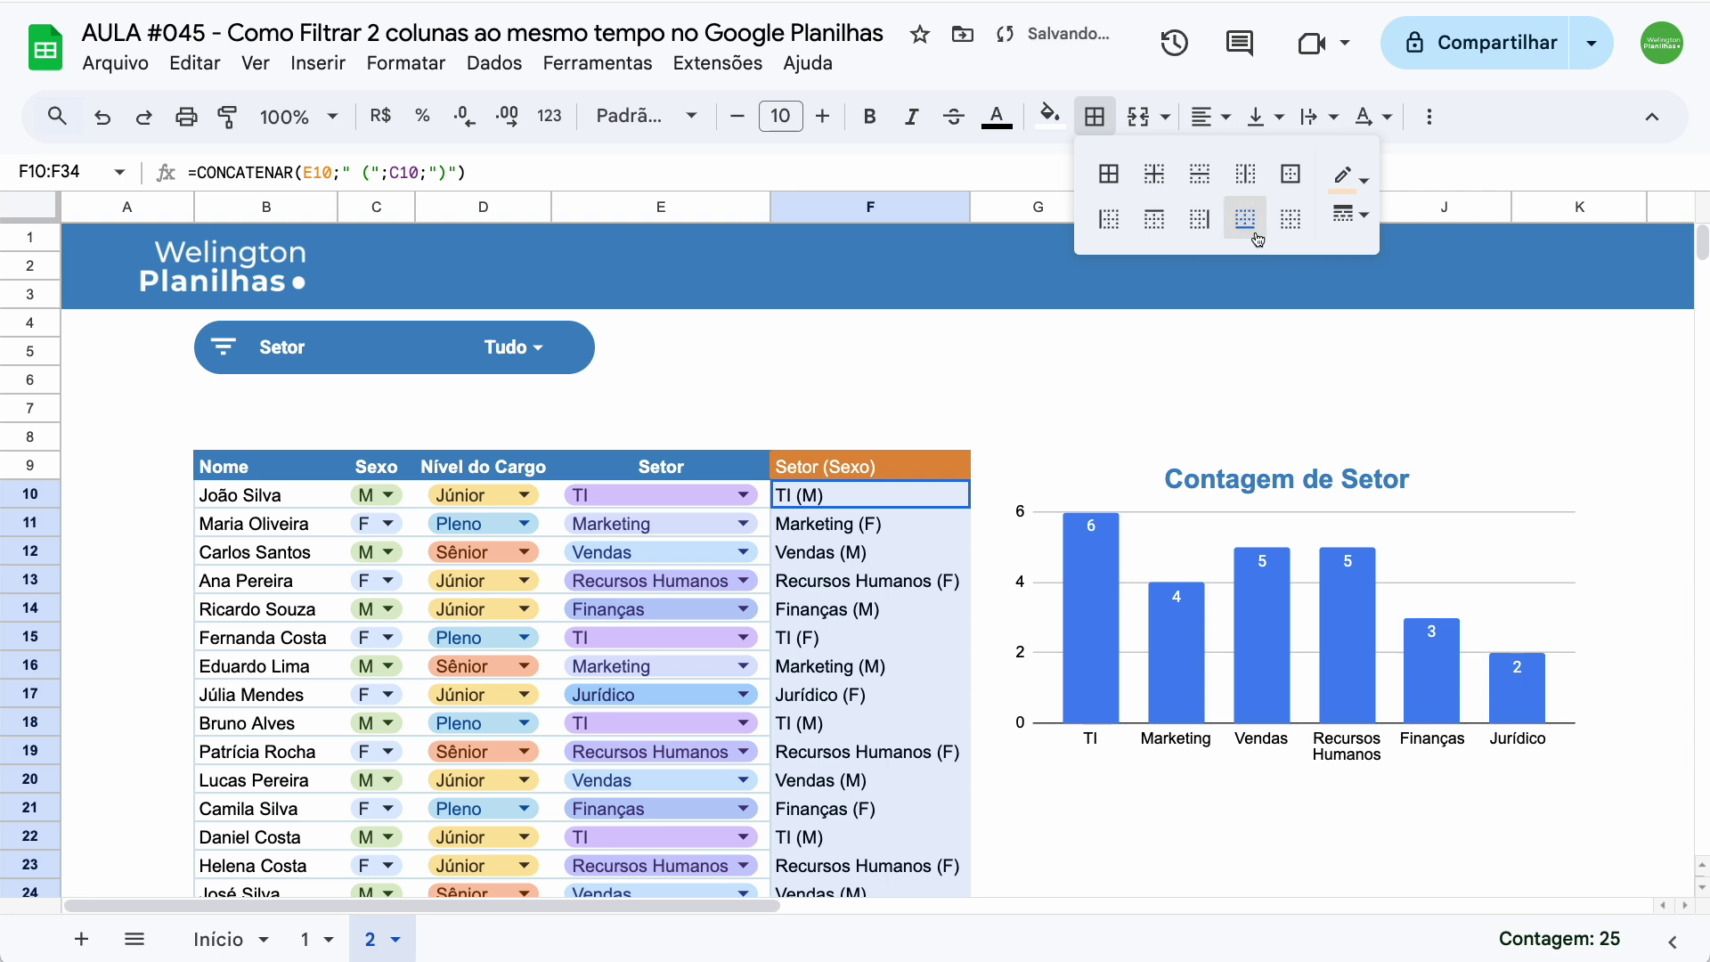
left_click(1151, 230)
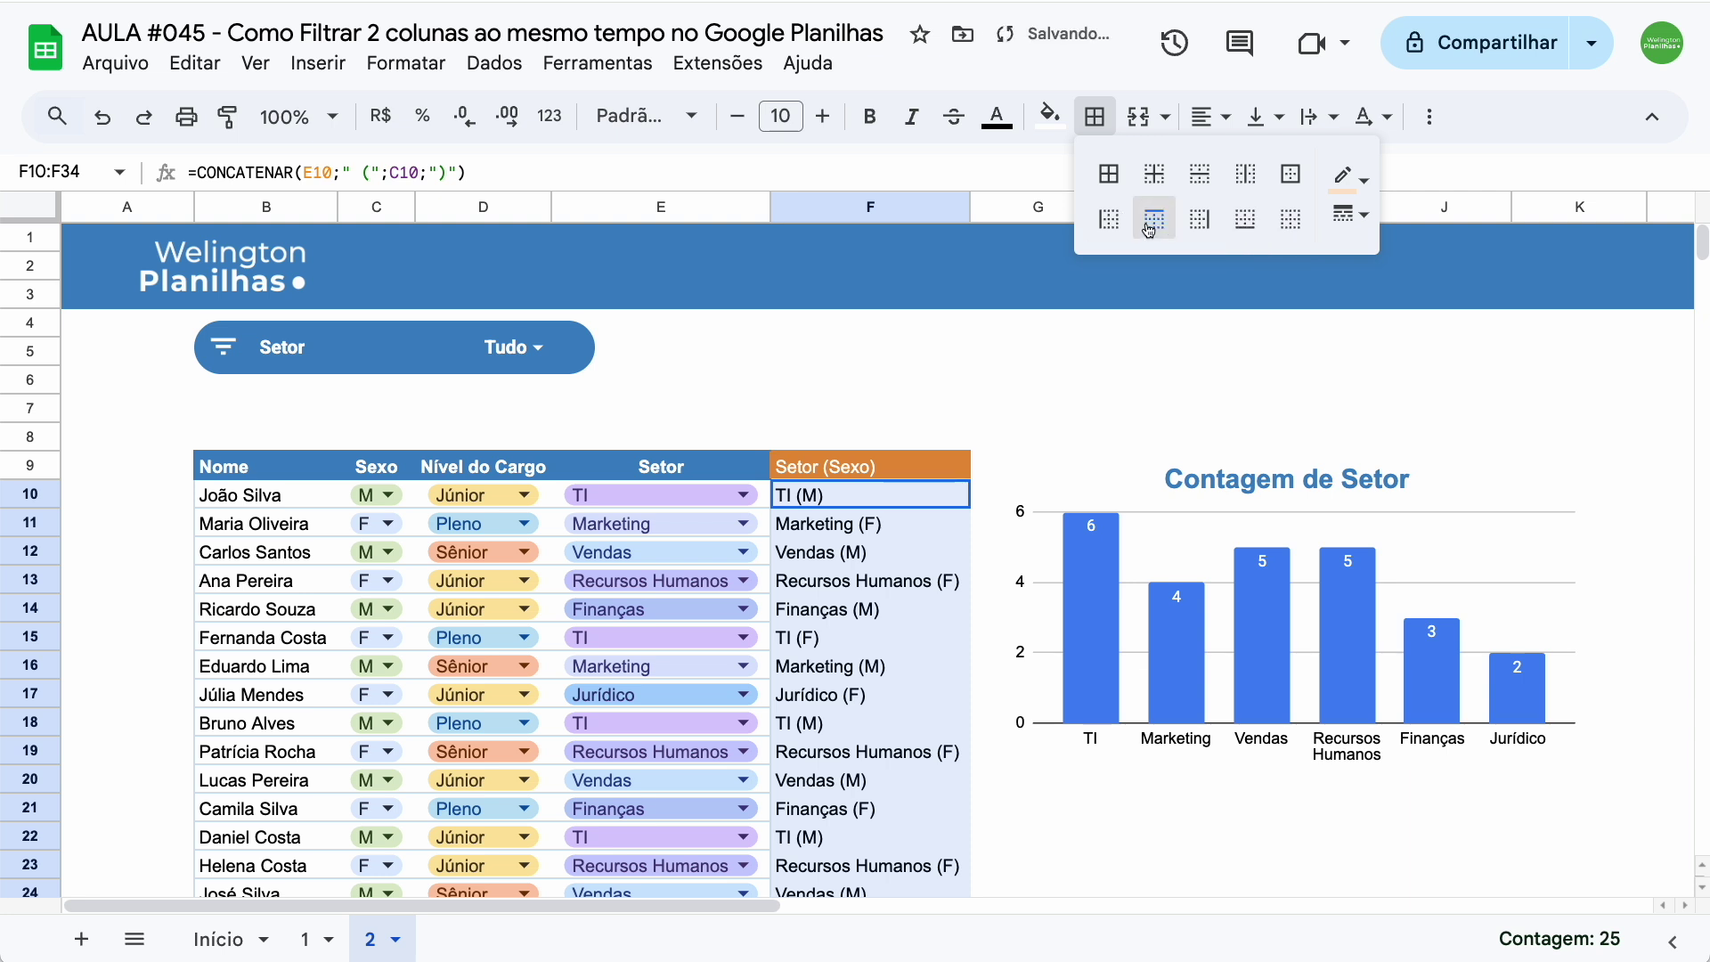
left_click(1207, 230)
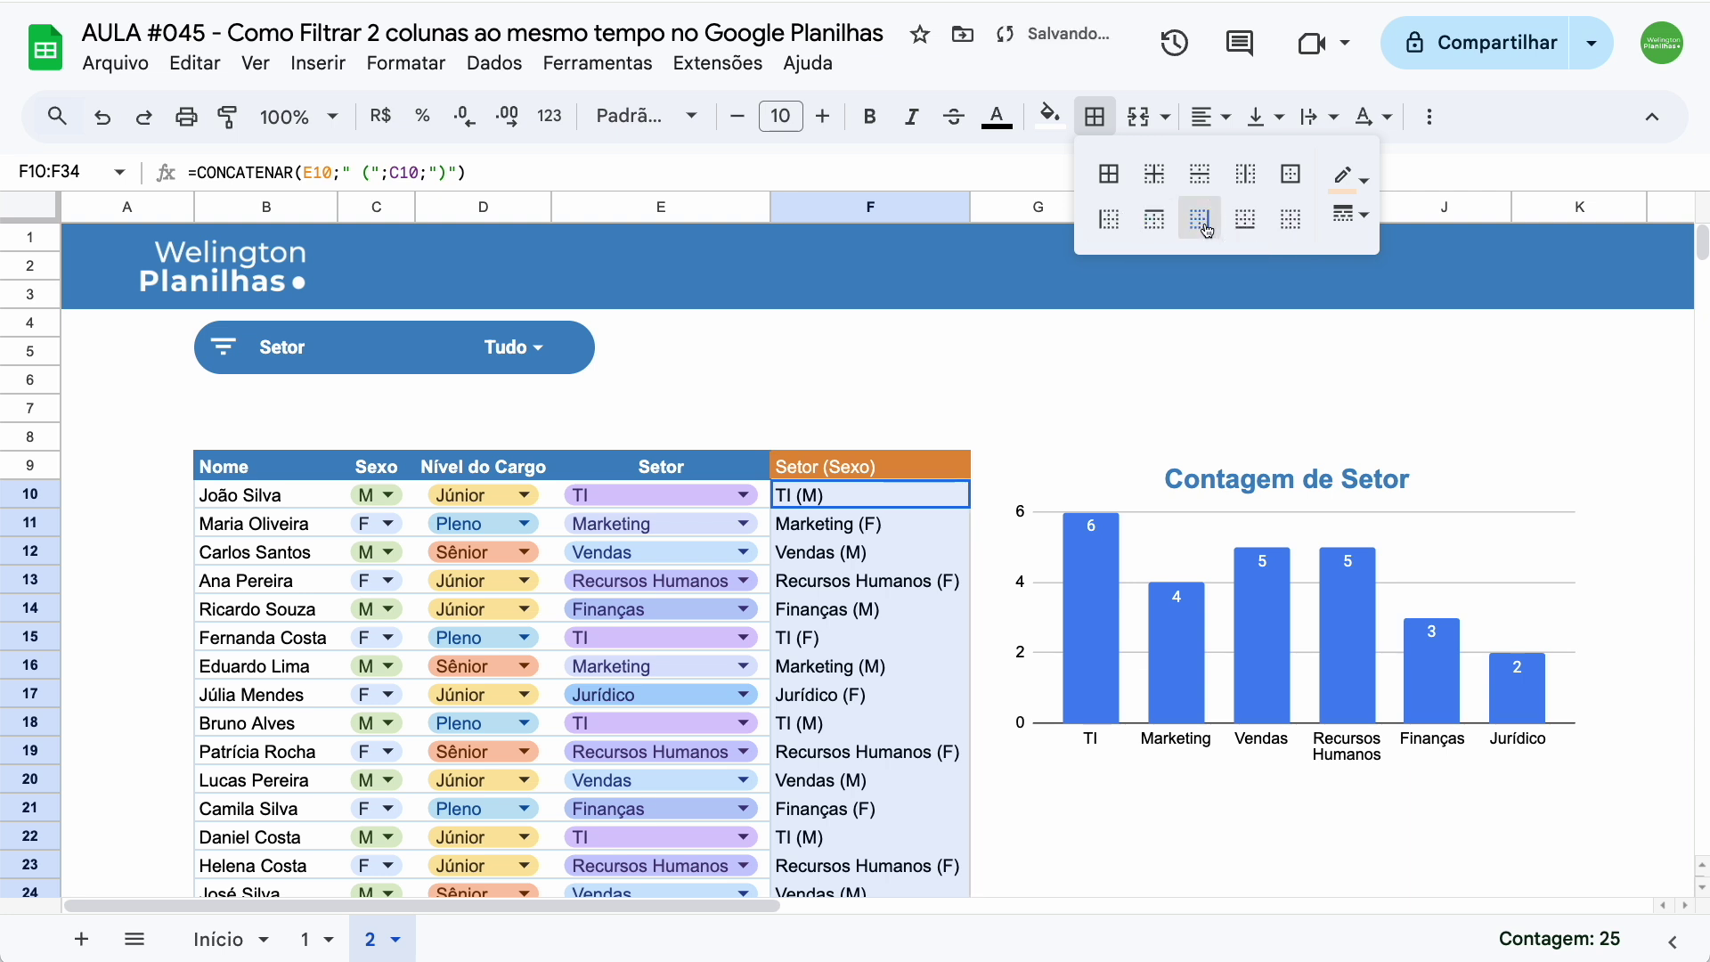
left_click(1204, 177)
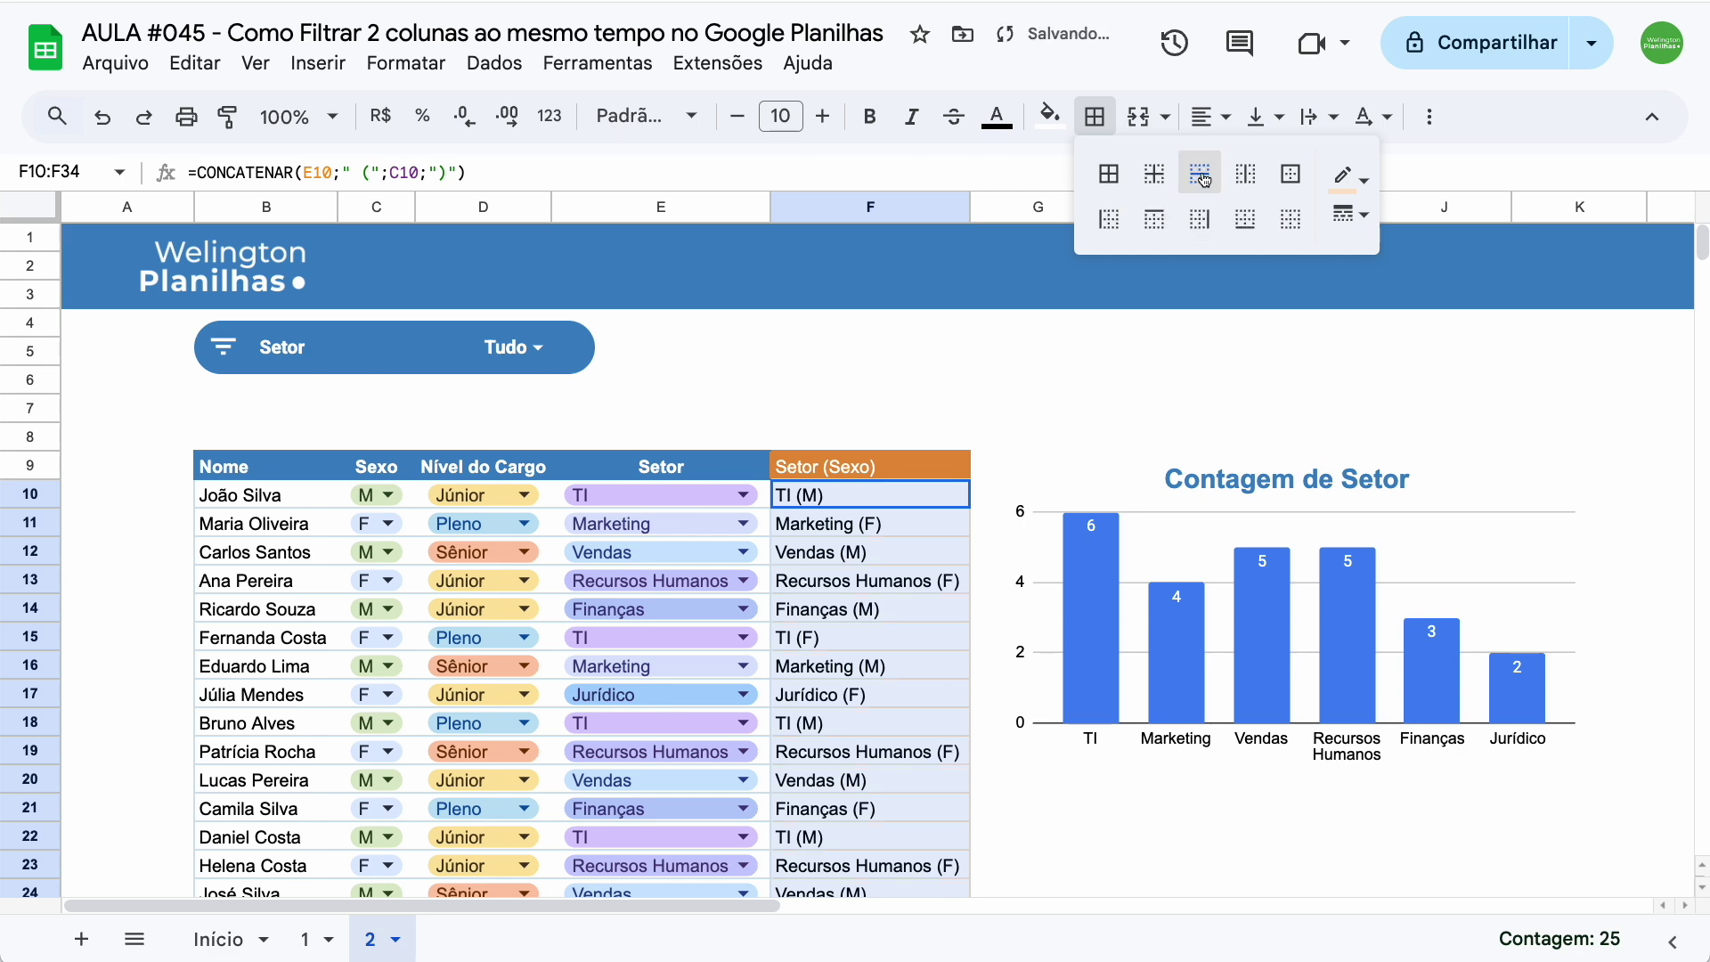
Select F9 and scroll through the table to check the Setor (Sexo) values
left_click(852, 475)
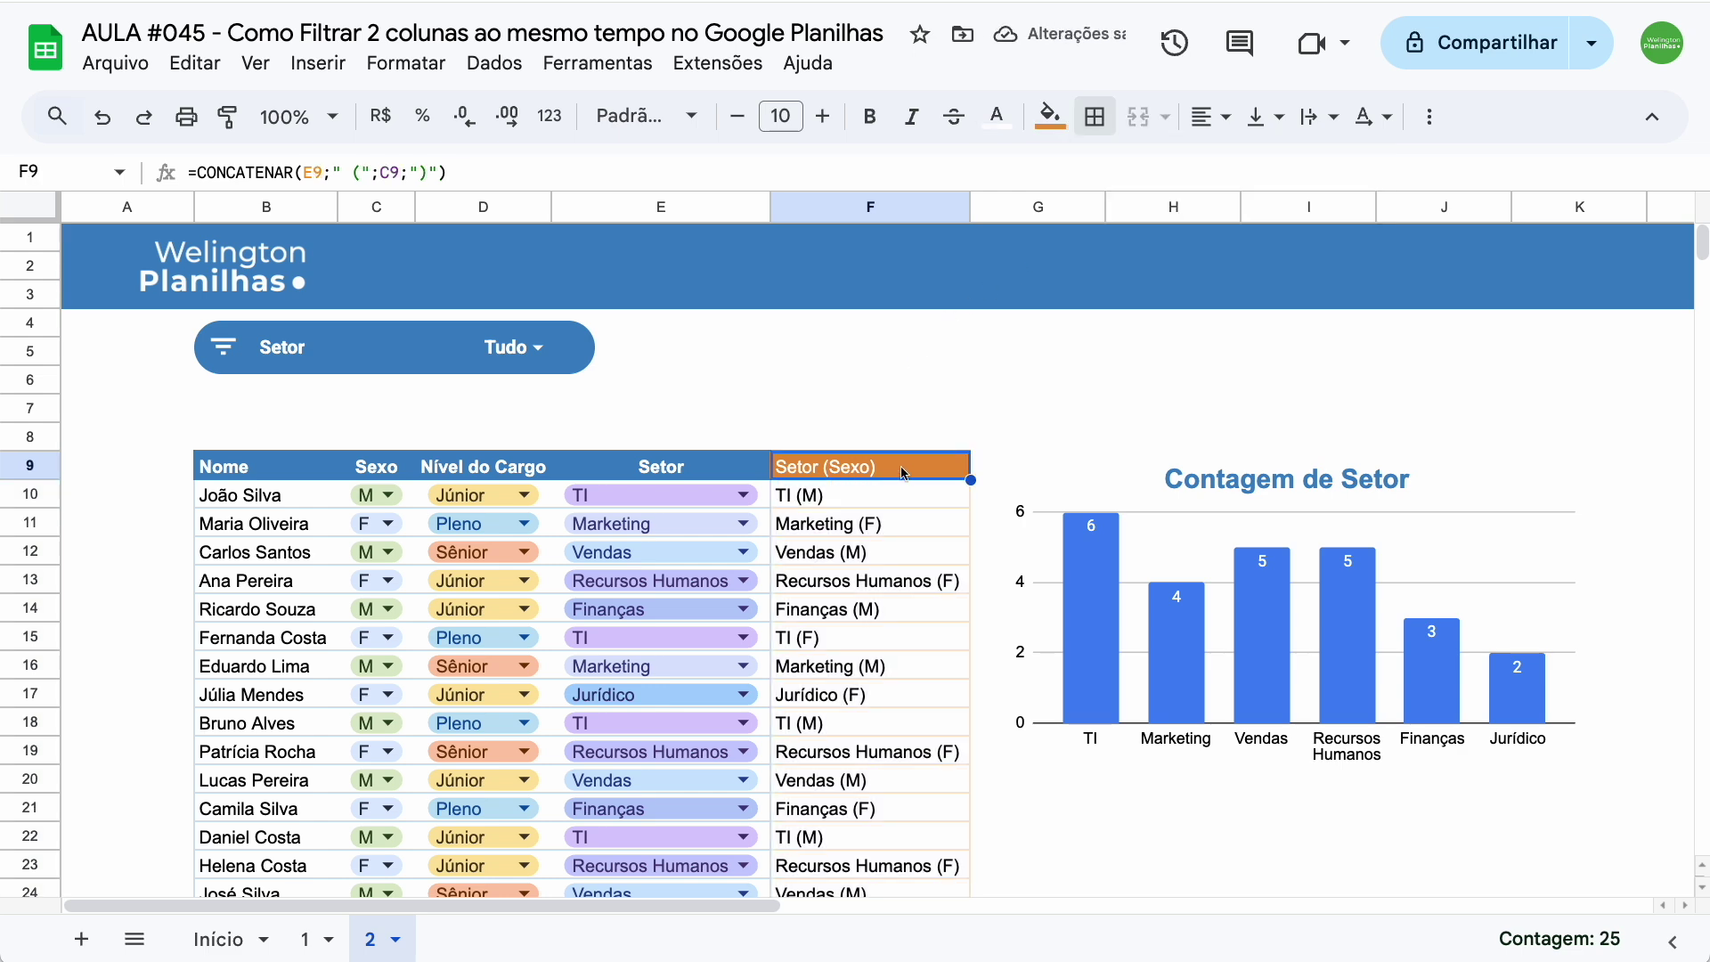
scroll(905, 472, "down", 5)
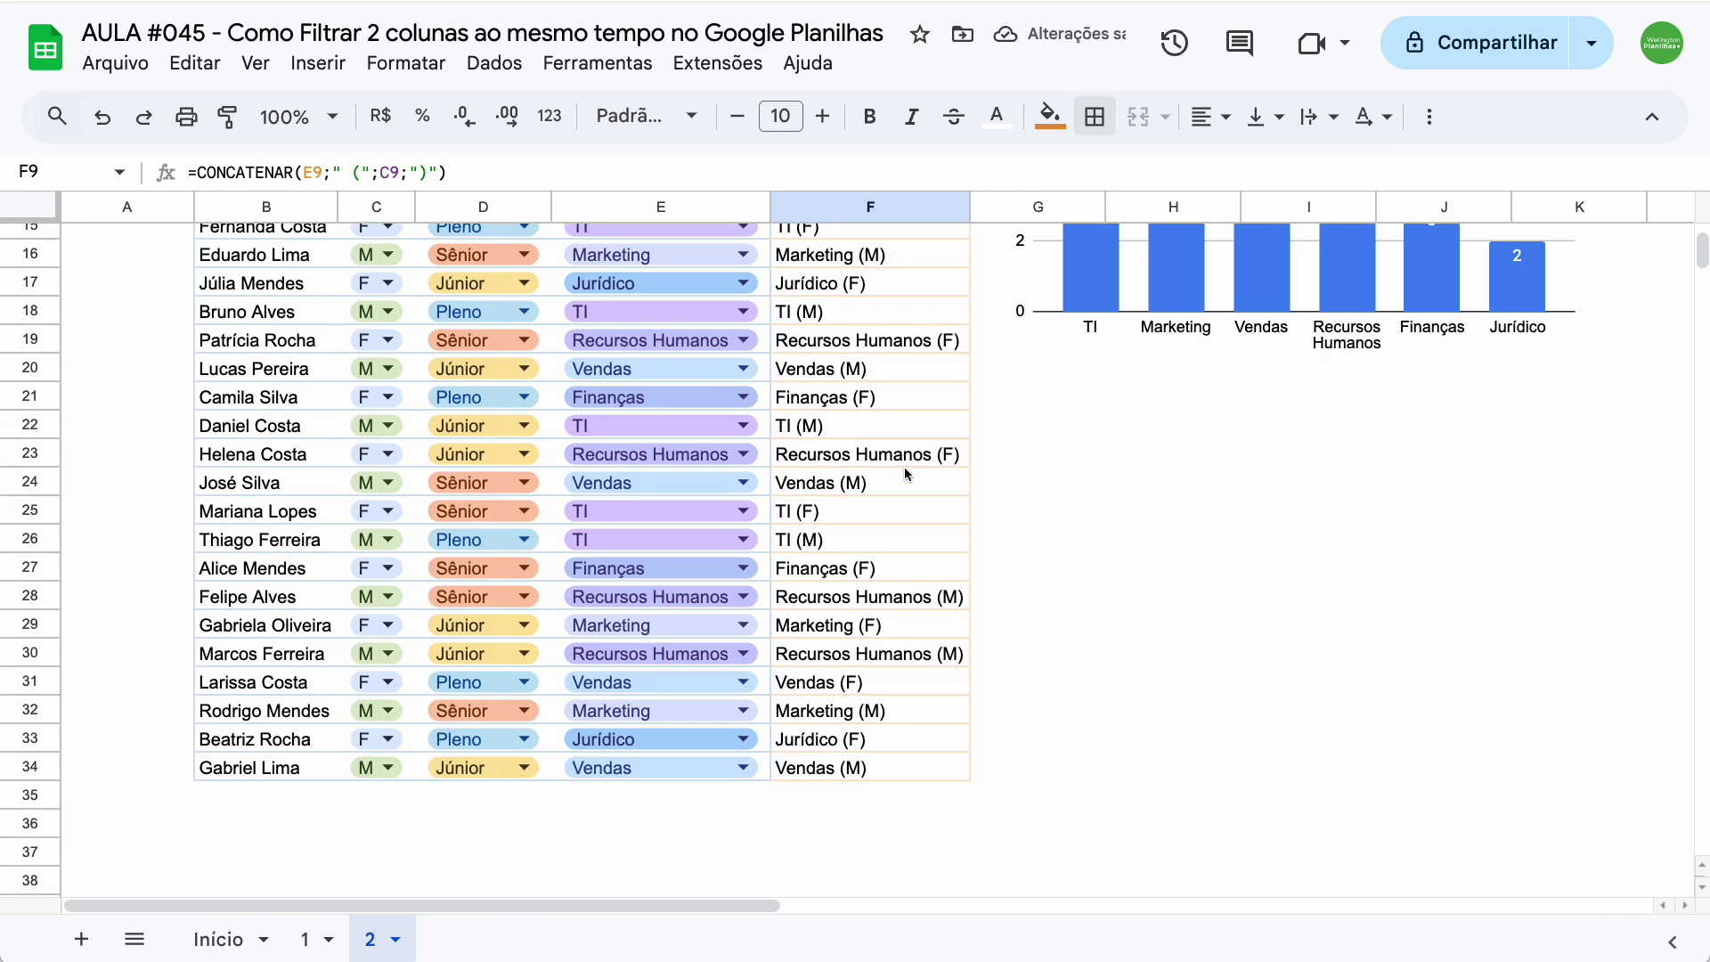
scroll(904, 466, "up", 5)
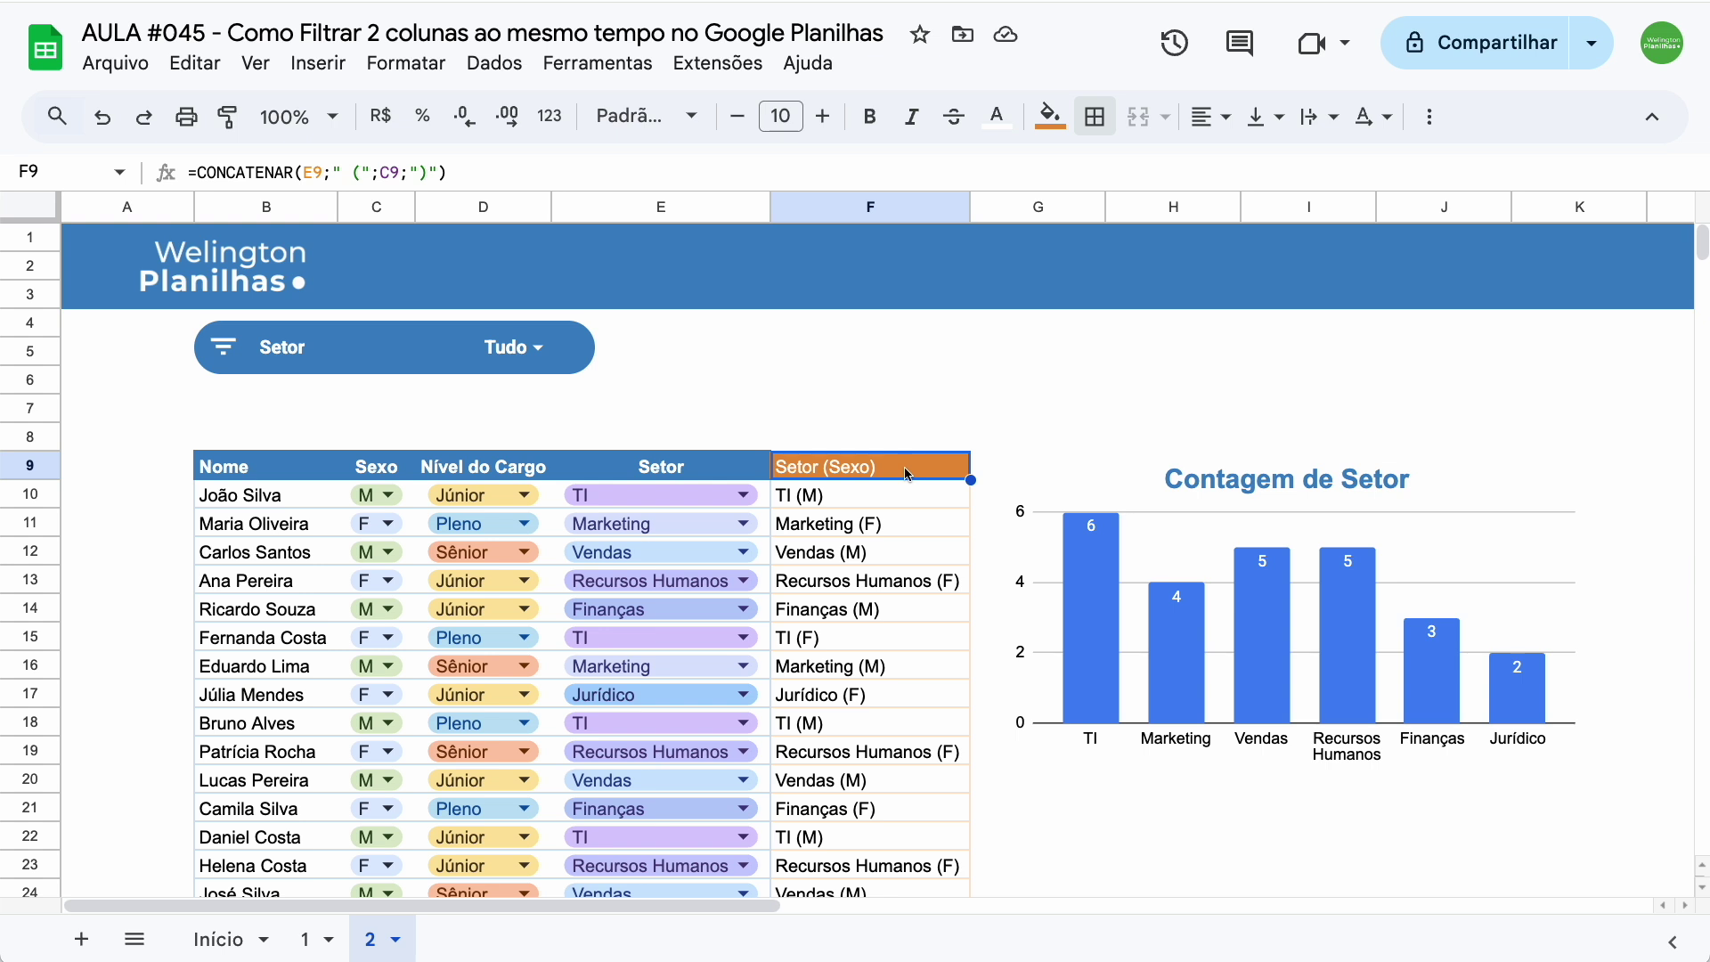
Paste a copy of the Setor control in row 7 and make it filter the Sexo column
left_click(344, 359)
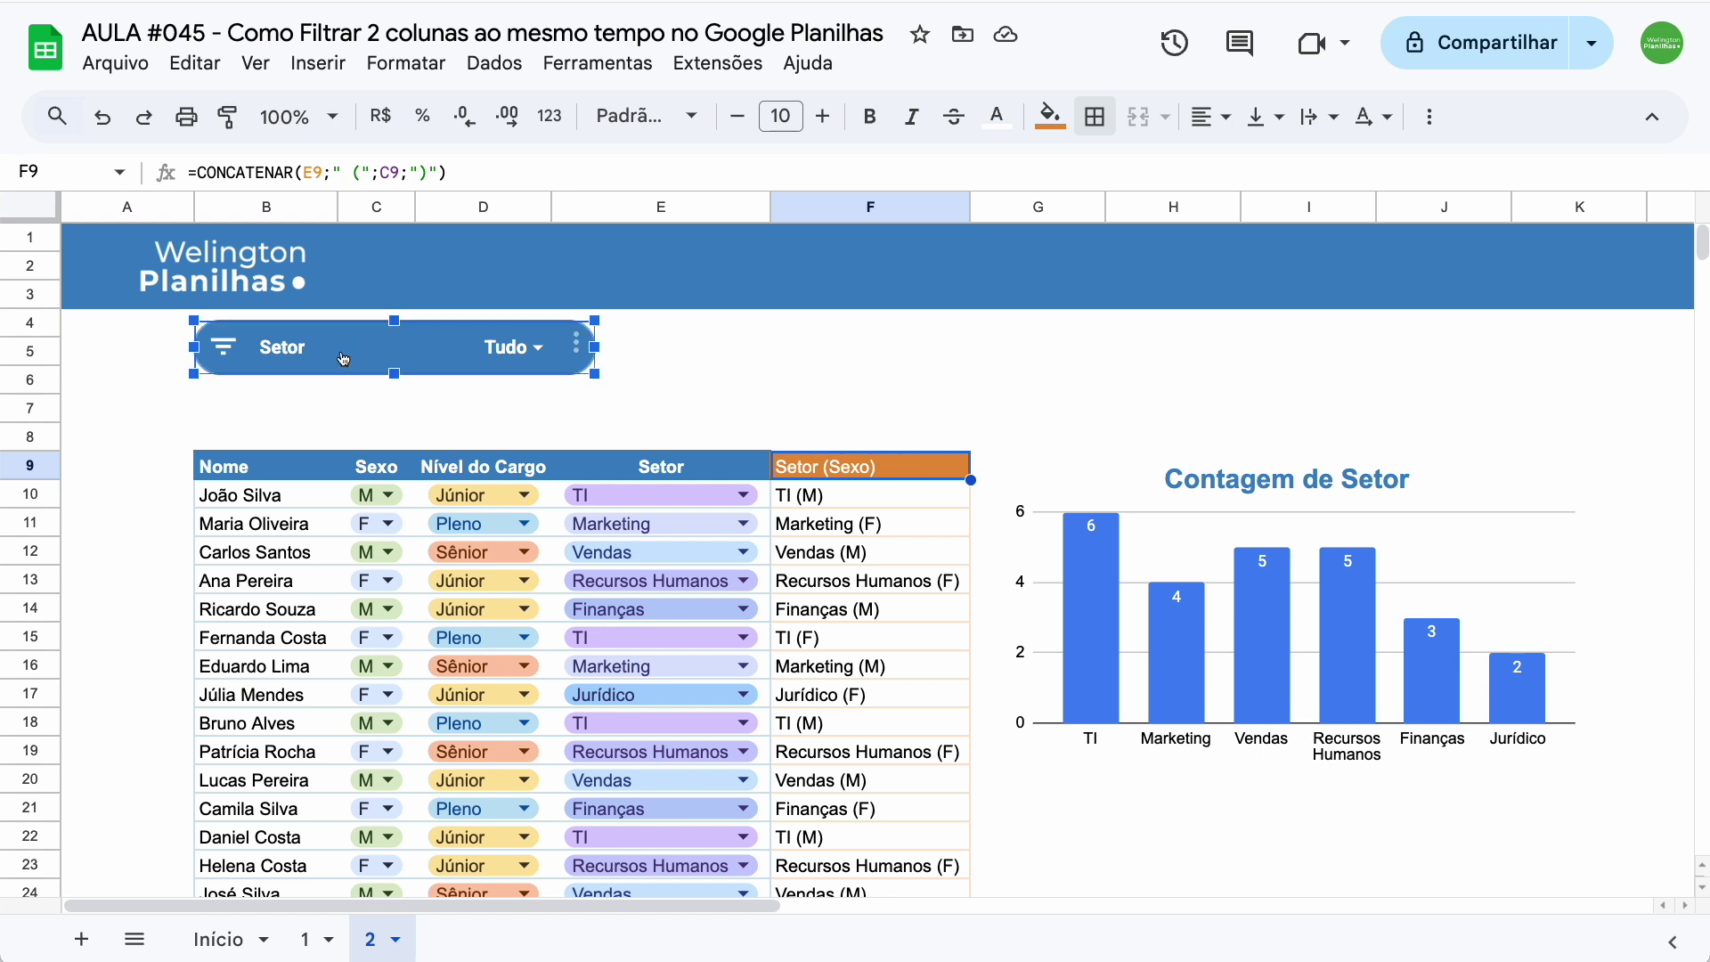
left_click(236, 395)
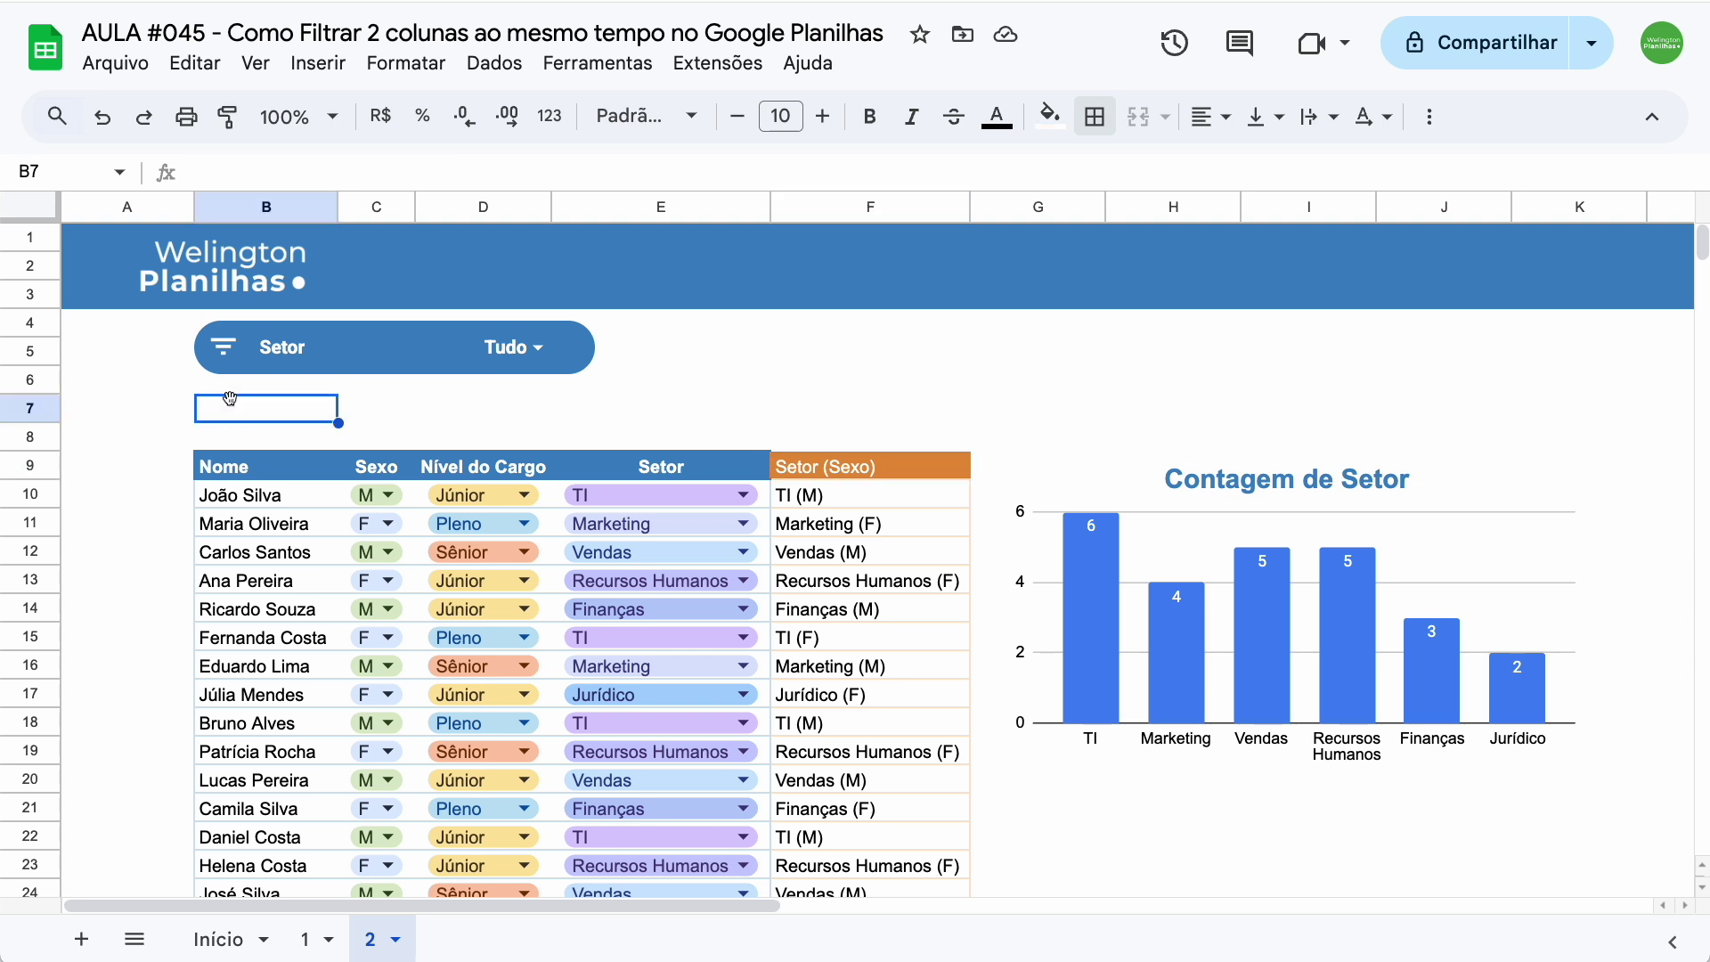
key("ctrl+v")
left_click_drag(542, 426, 394, 401)
left_click(576, 407)
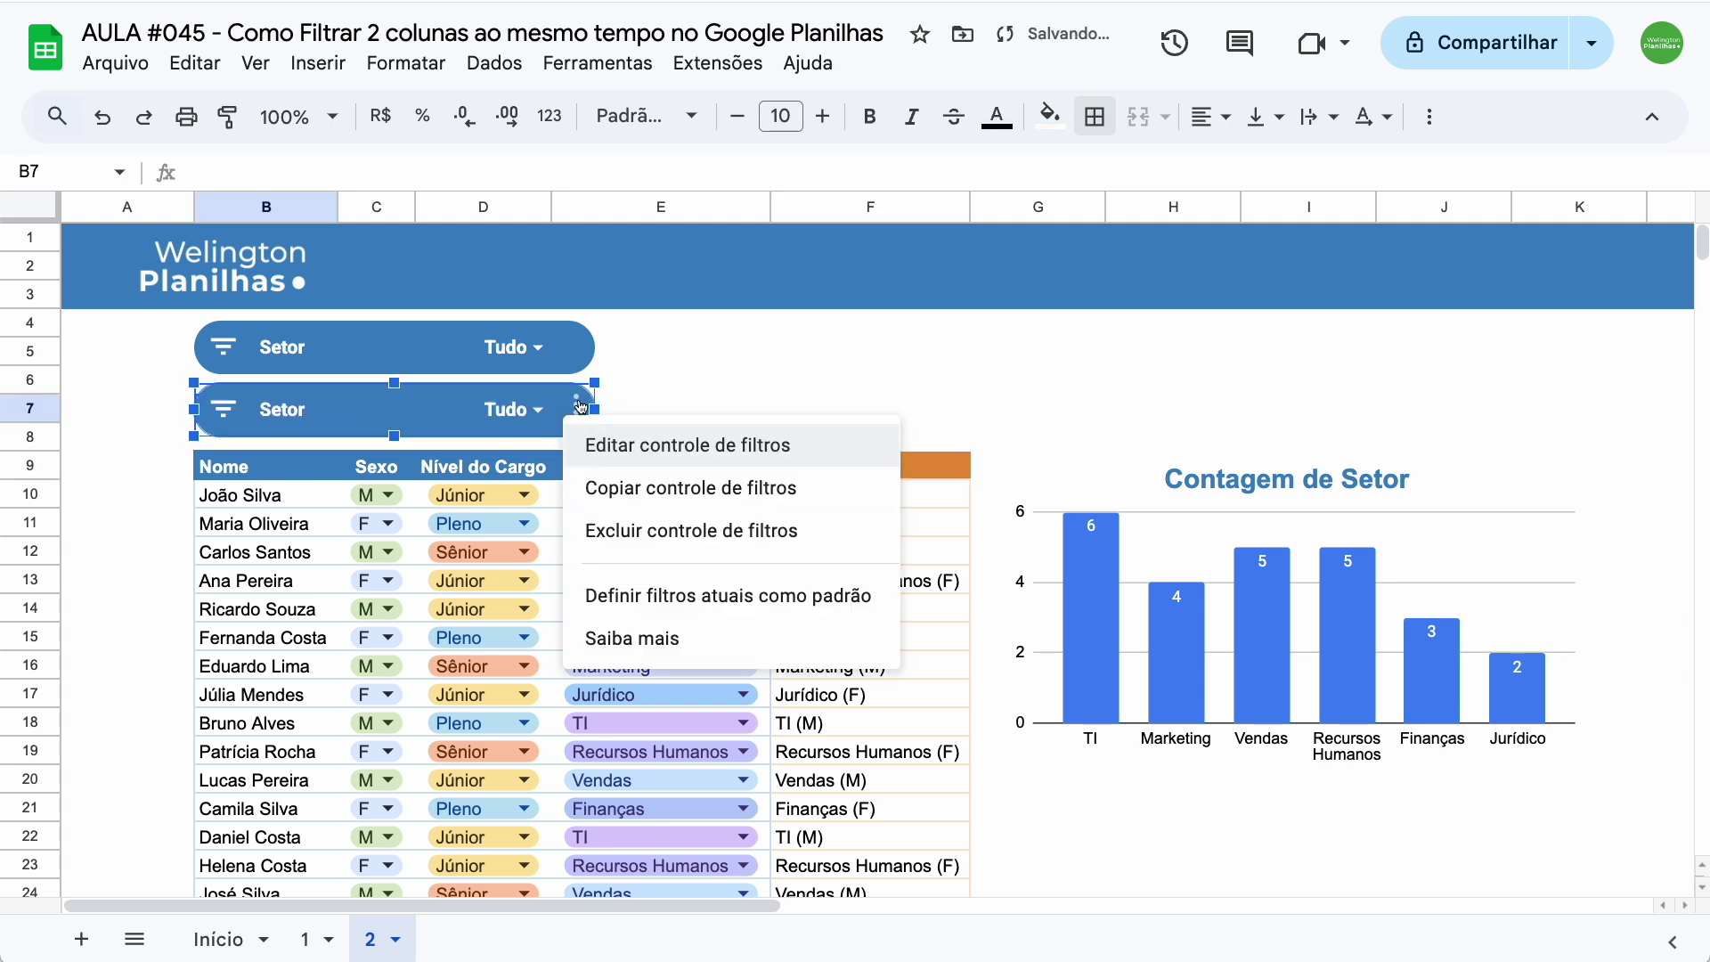
left_click(644, 443)
left_click(1372, 399)
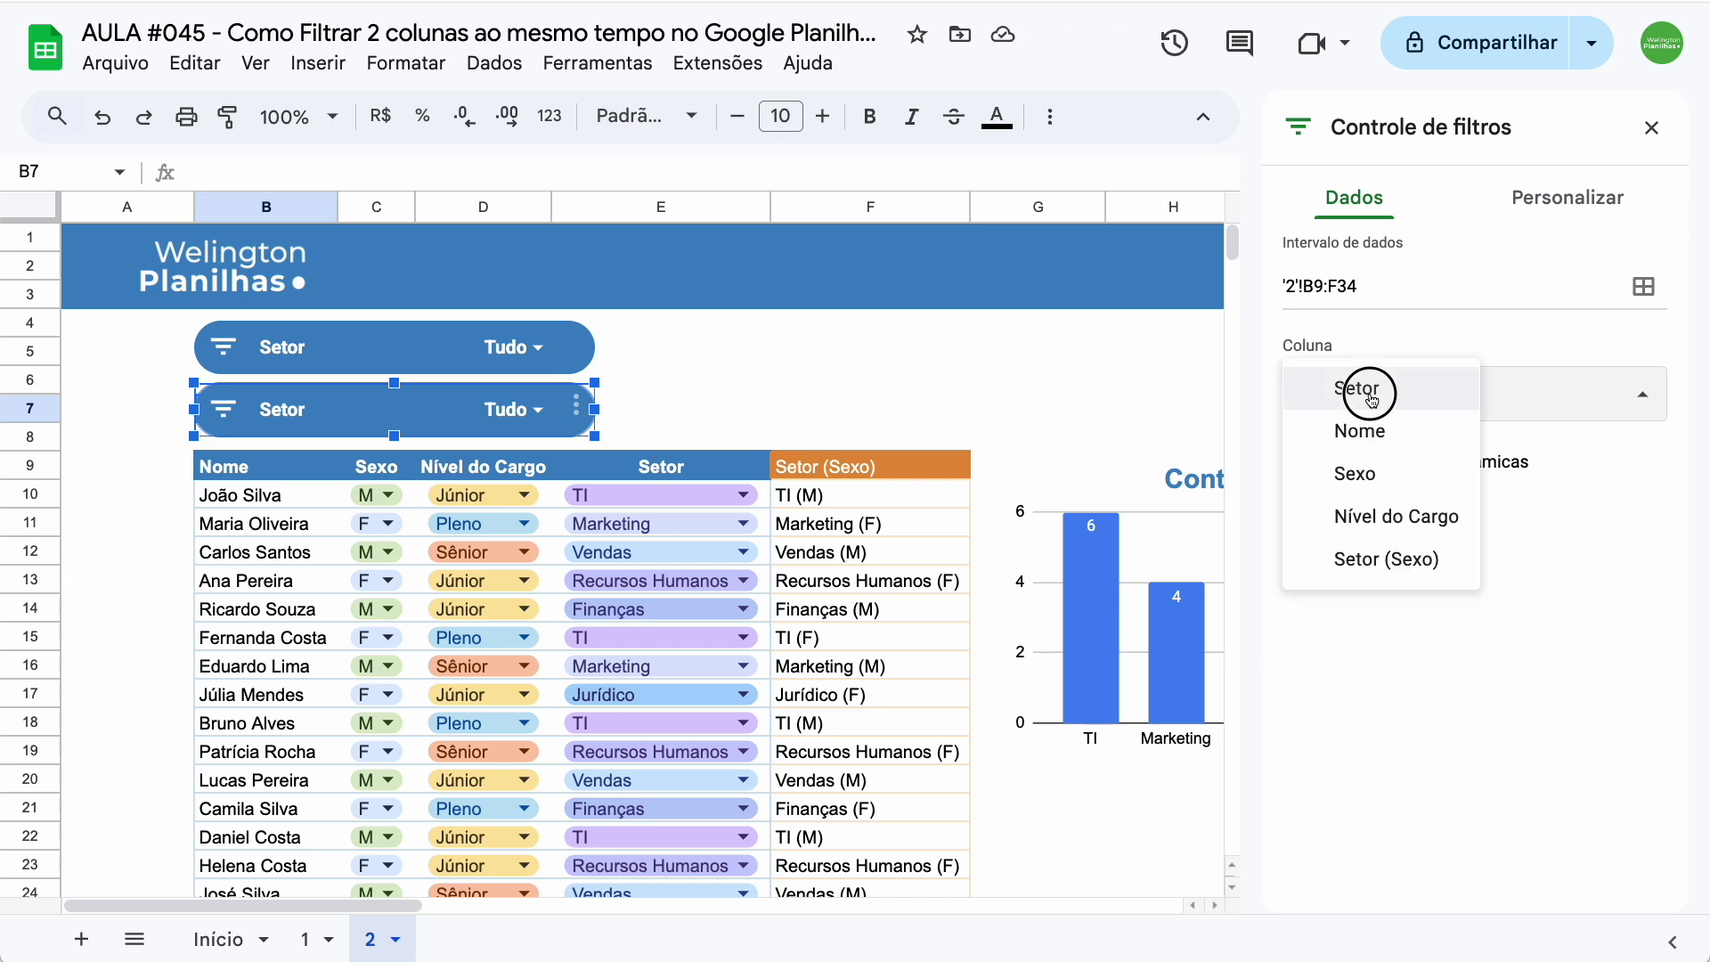
left_click(1389, 475)
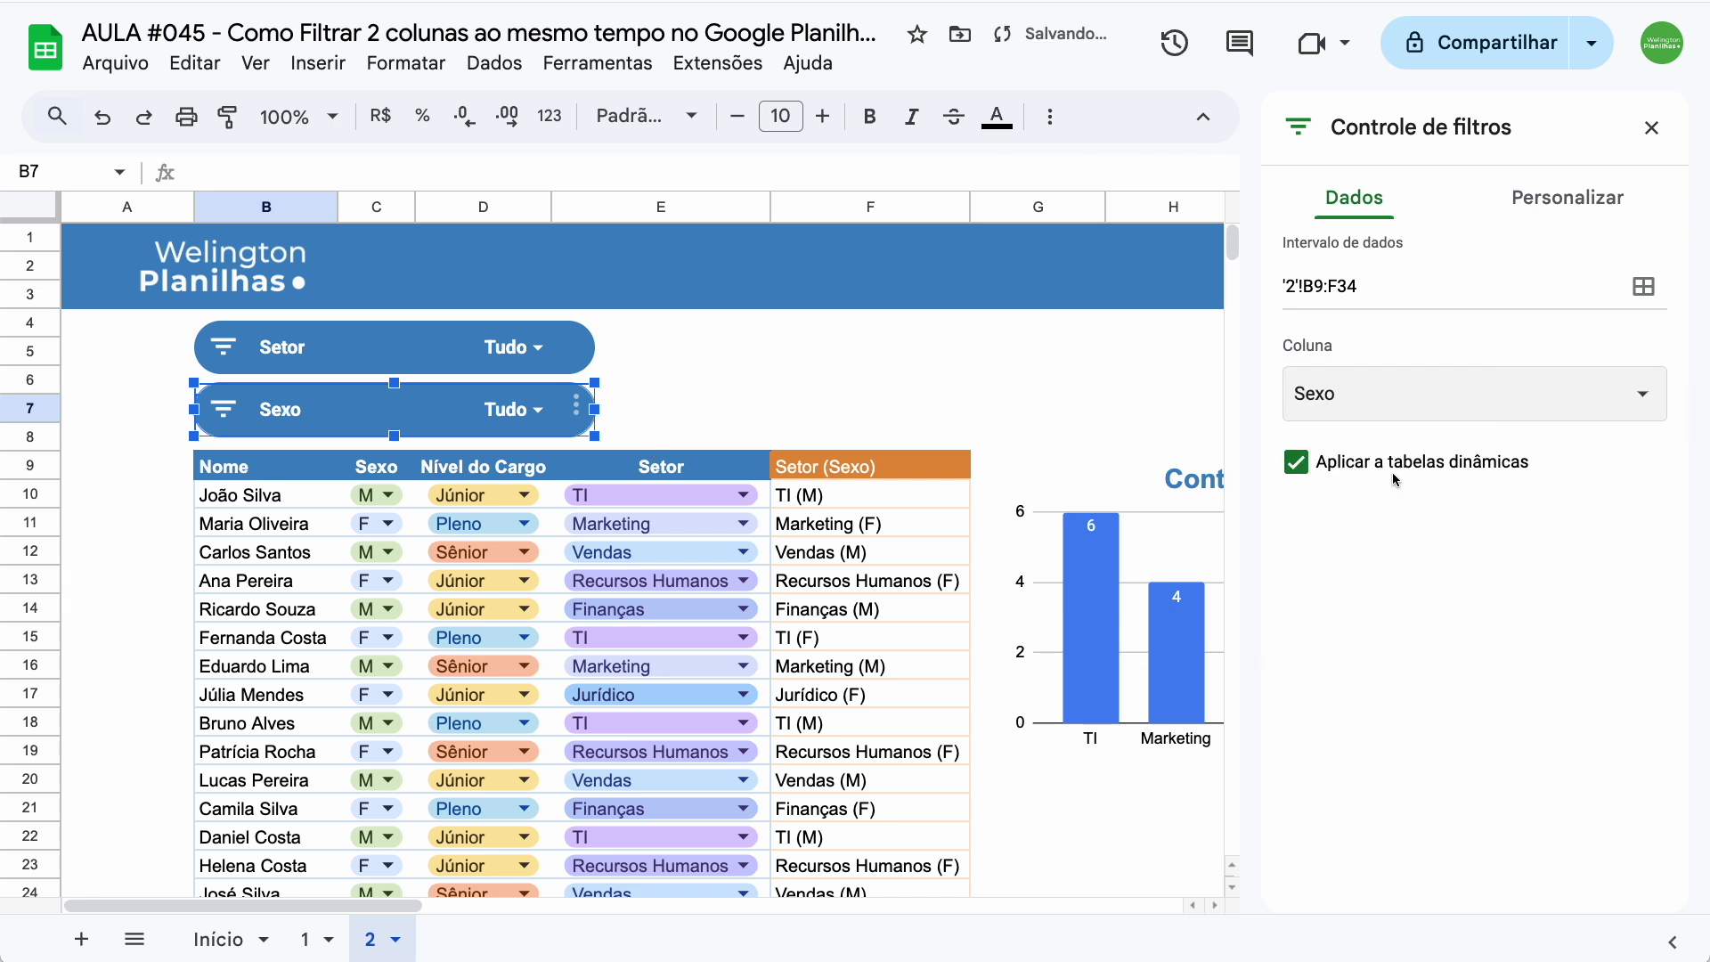
left_click(1651, 127)
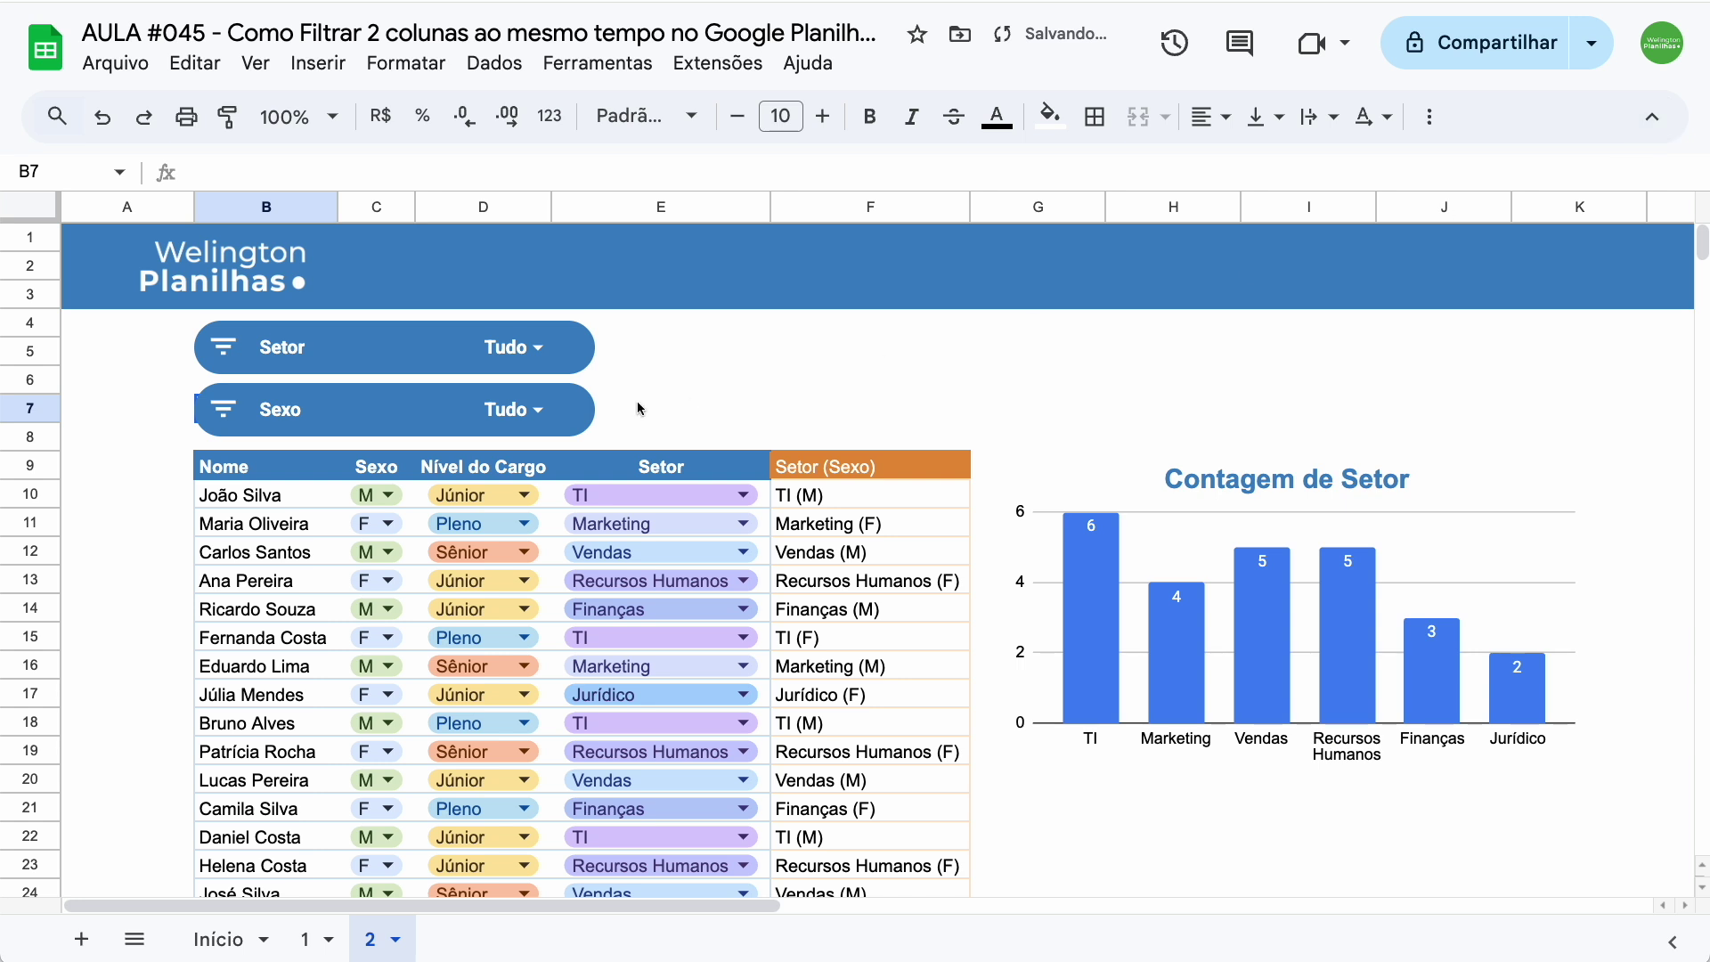
Paste another copy beside it, set to the Setor (Sexo) column with an orange background
left_click(659, 410)
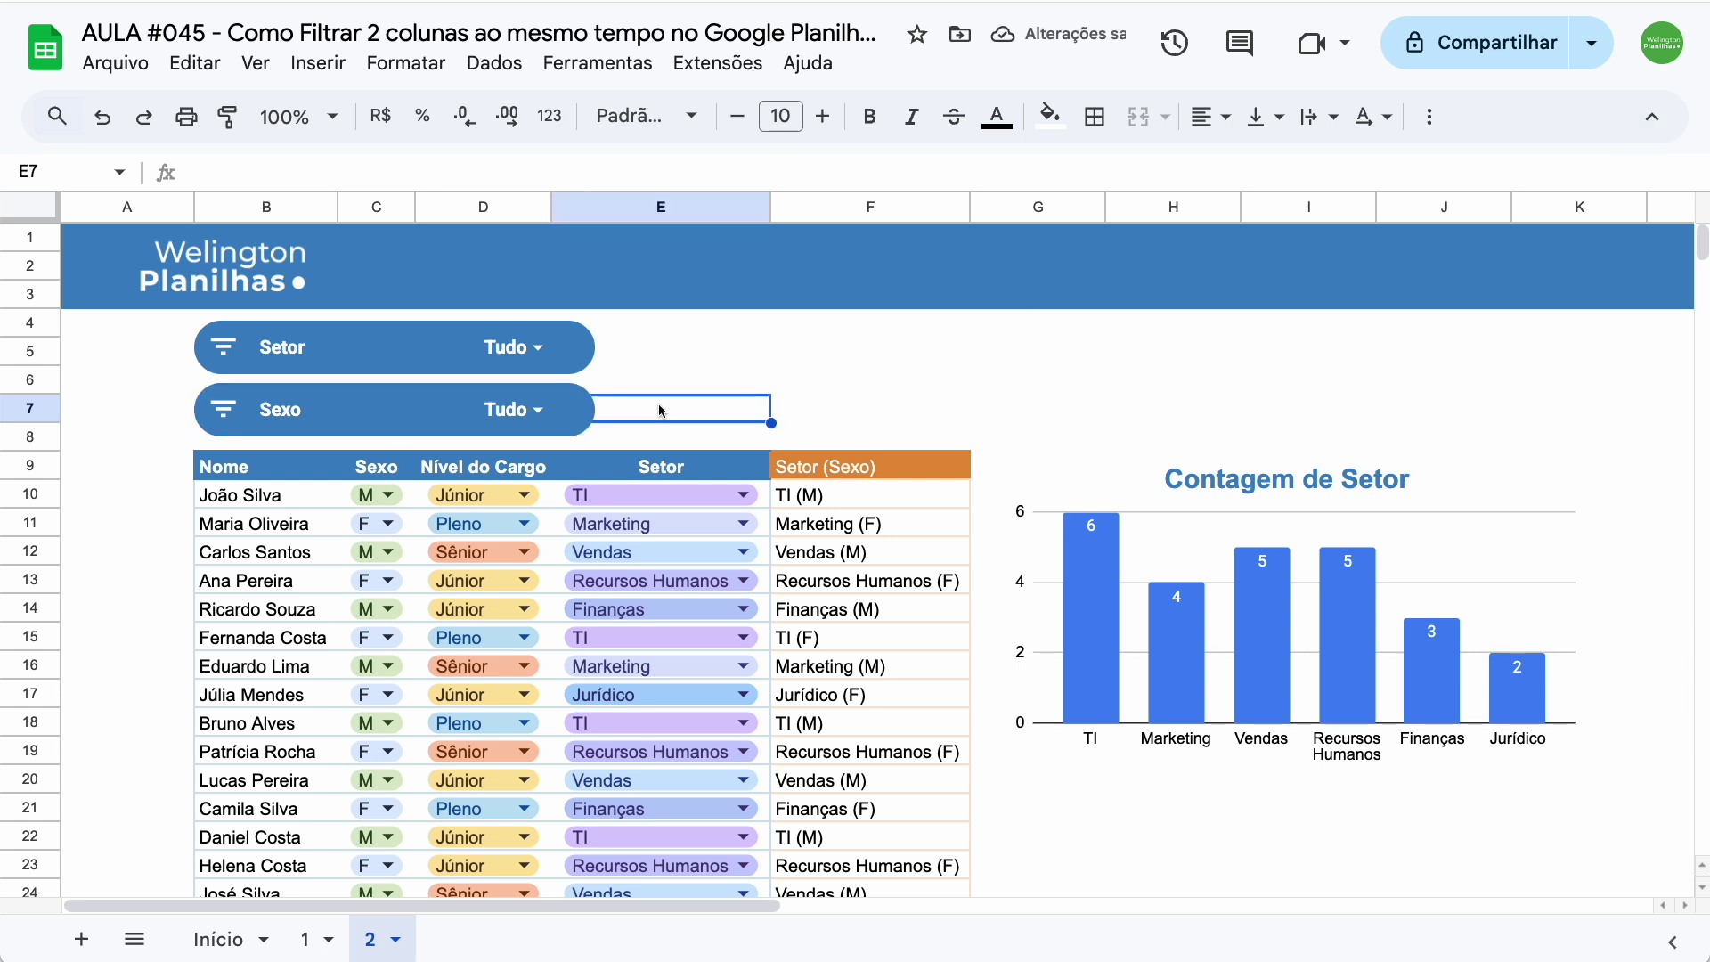
key("ctrl+v")
left_click_drag(833, 439, 825, 411)
left_click(1009, 401)
left_click(1104, 441)
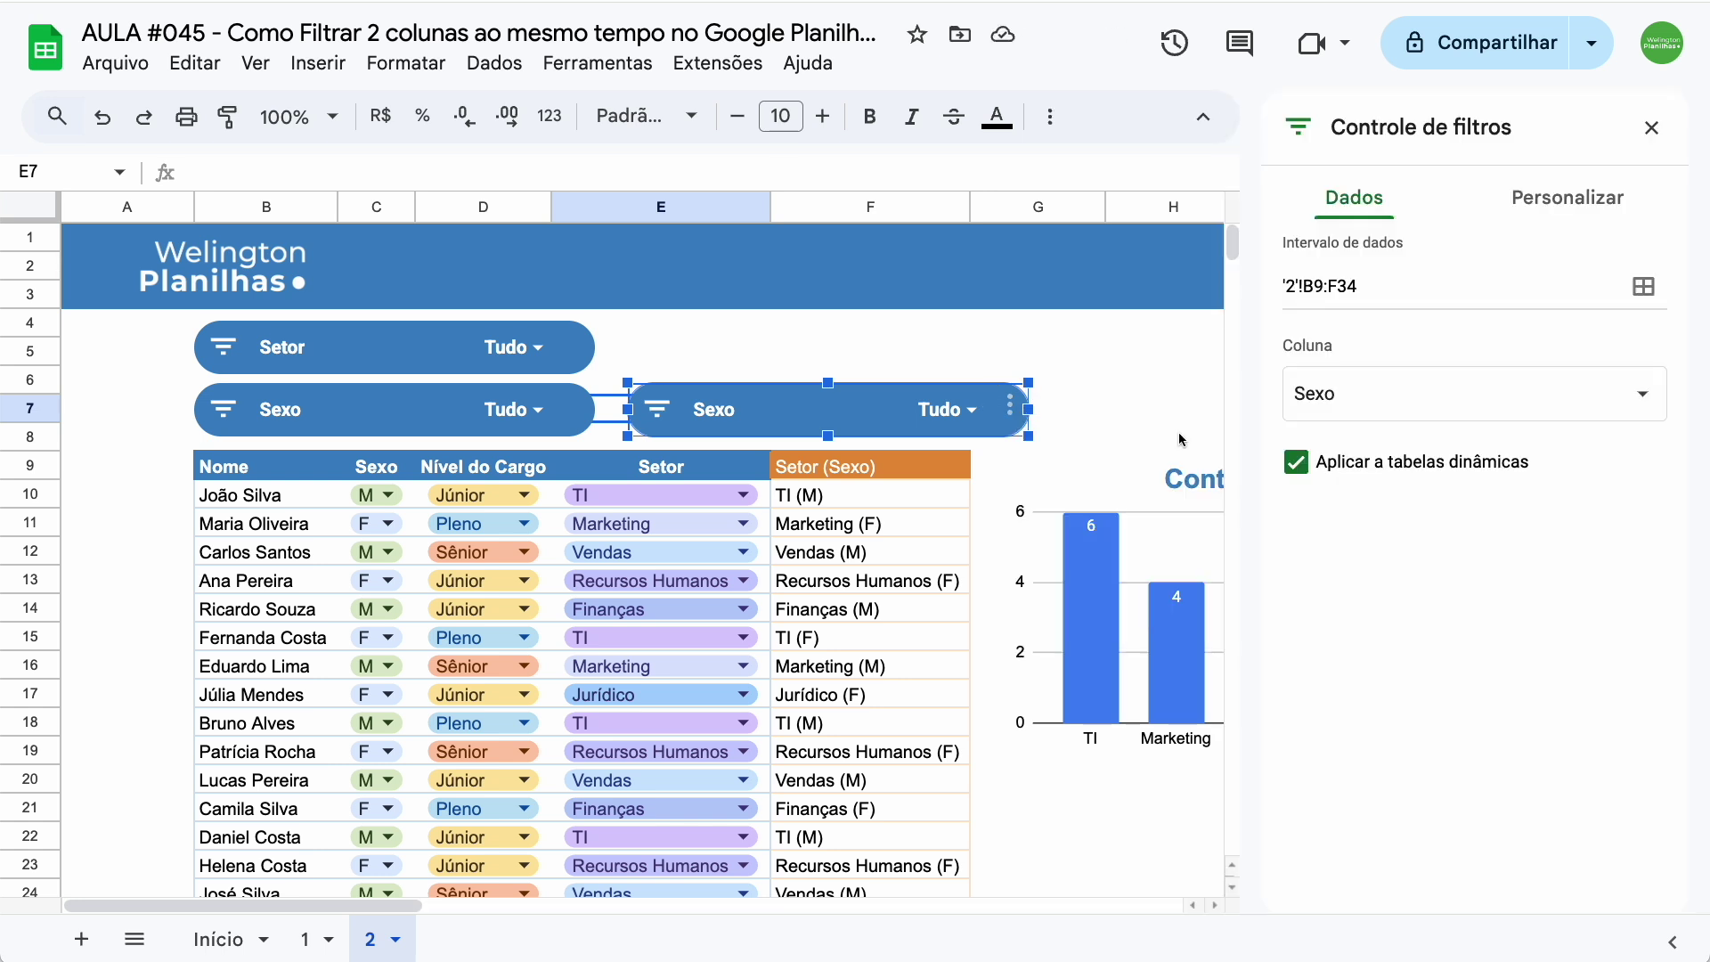
left_click(1505, 396)
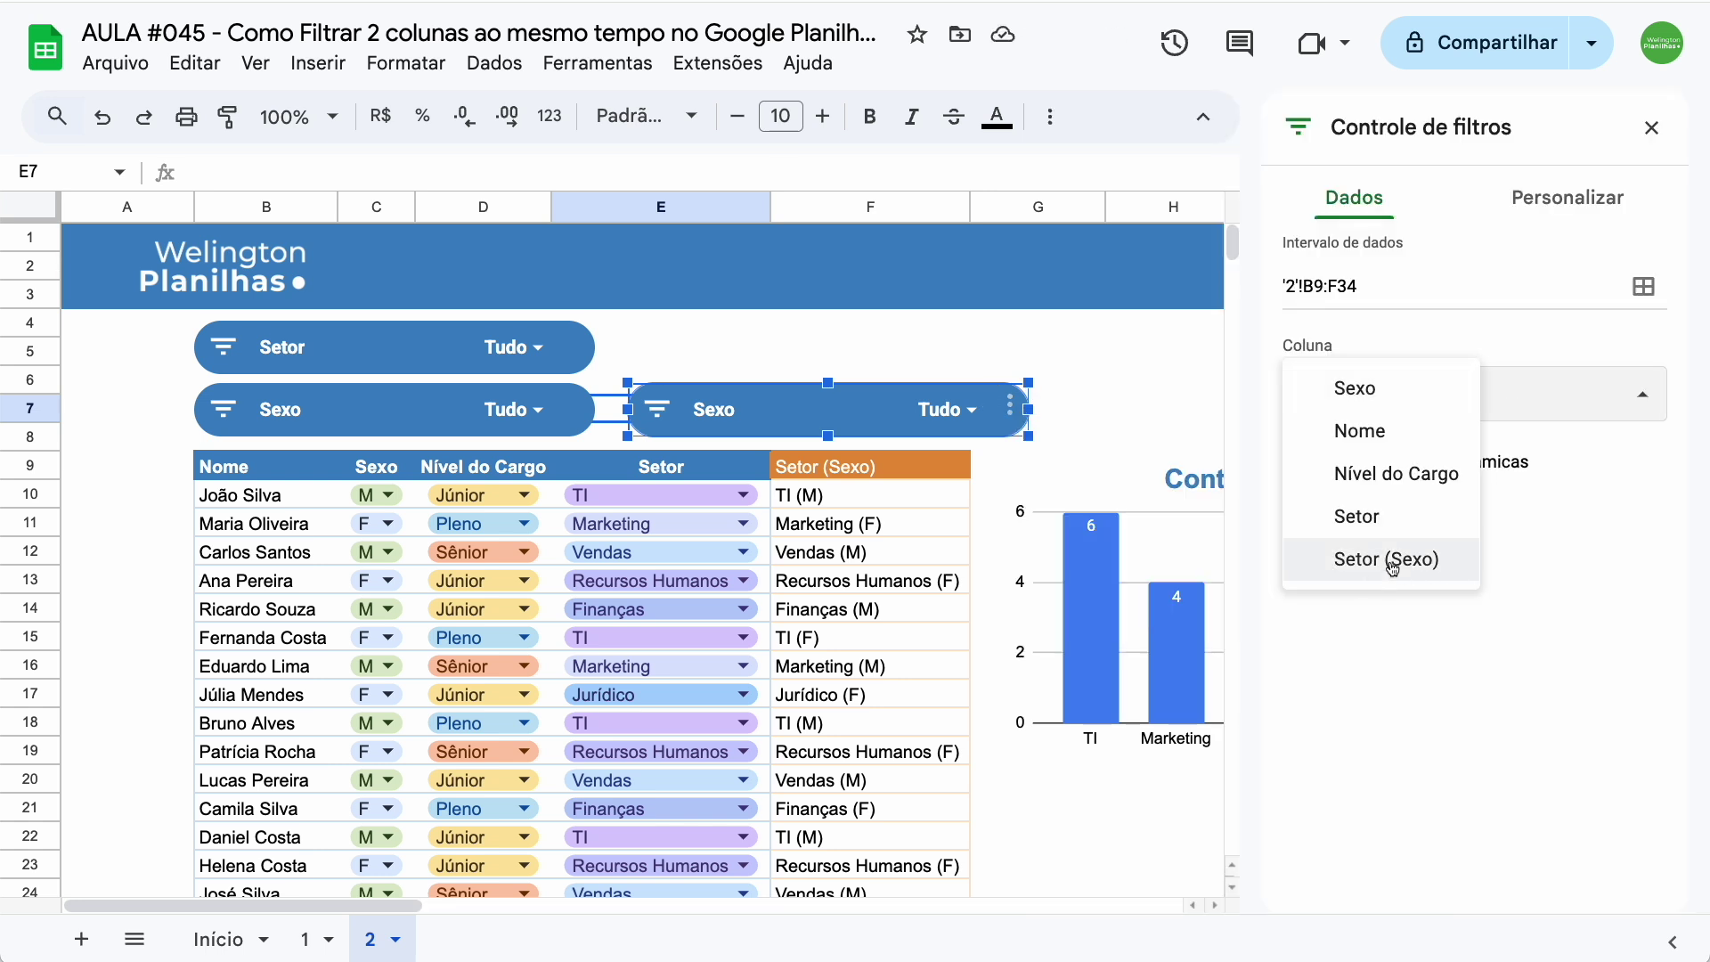
left_click(1388, 579)
left_click(1582, 203)
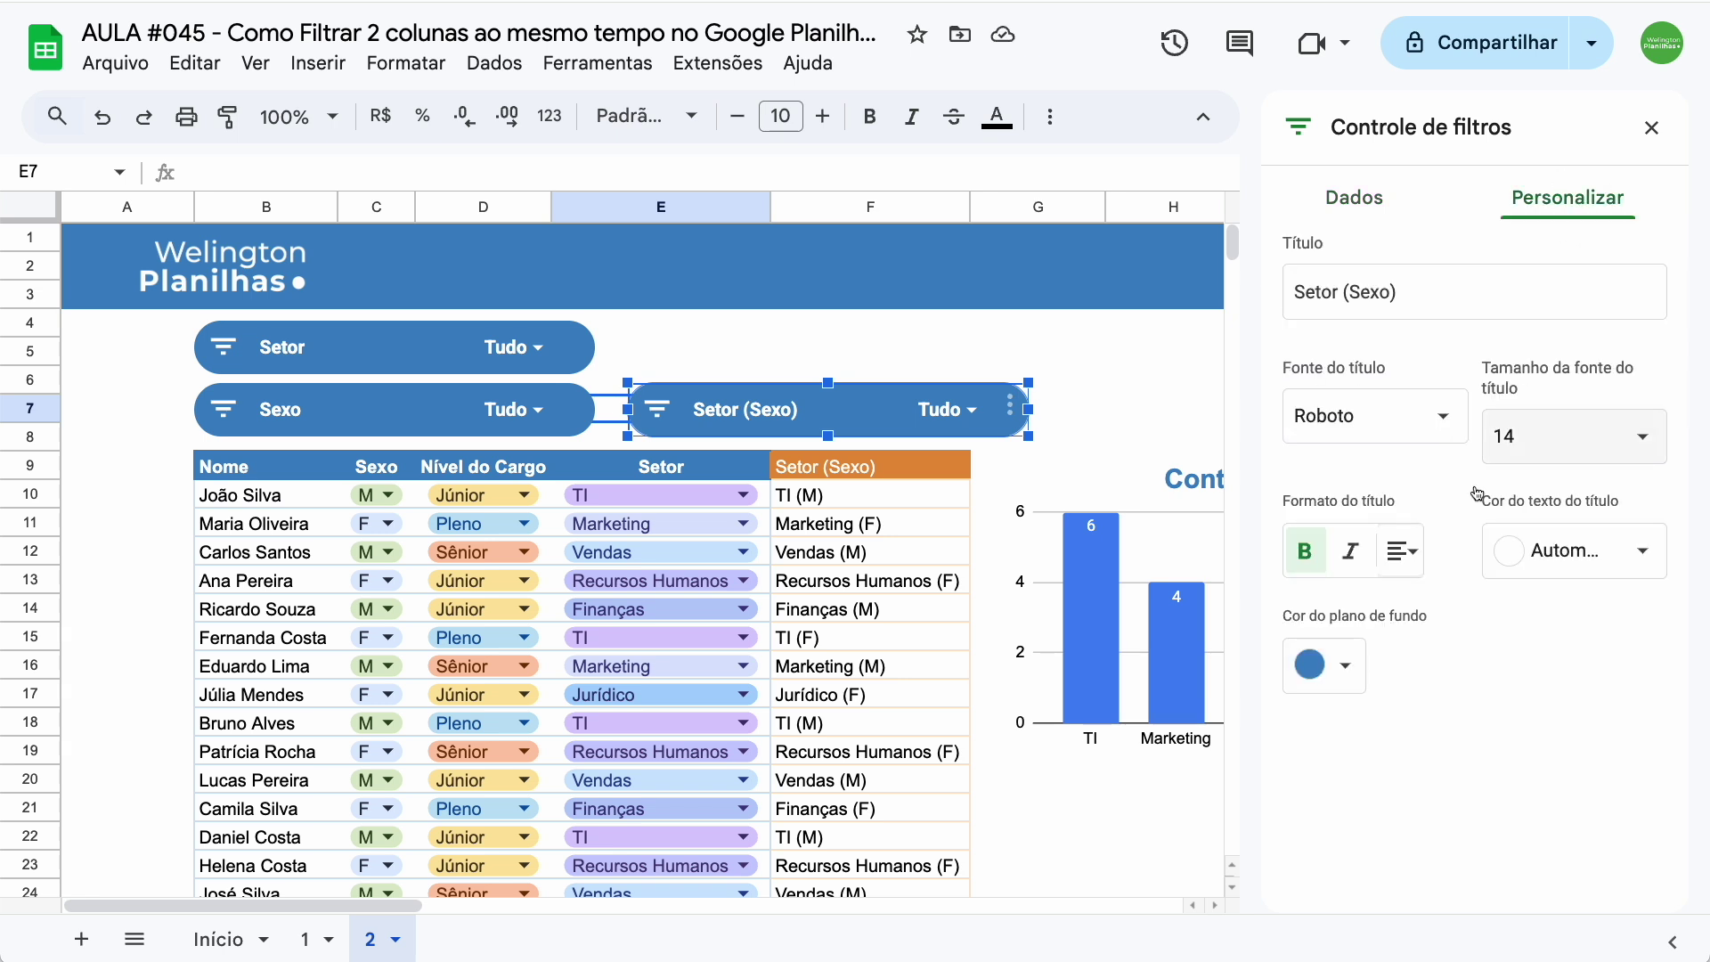
left_click(1344, 666)
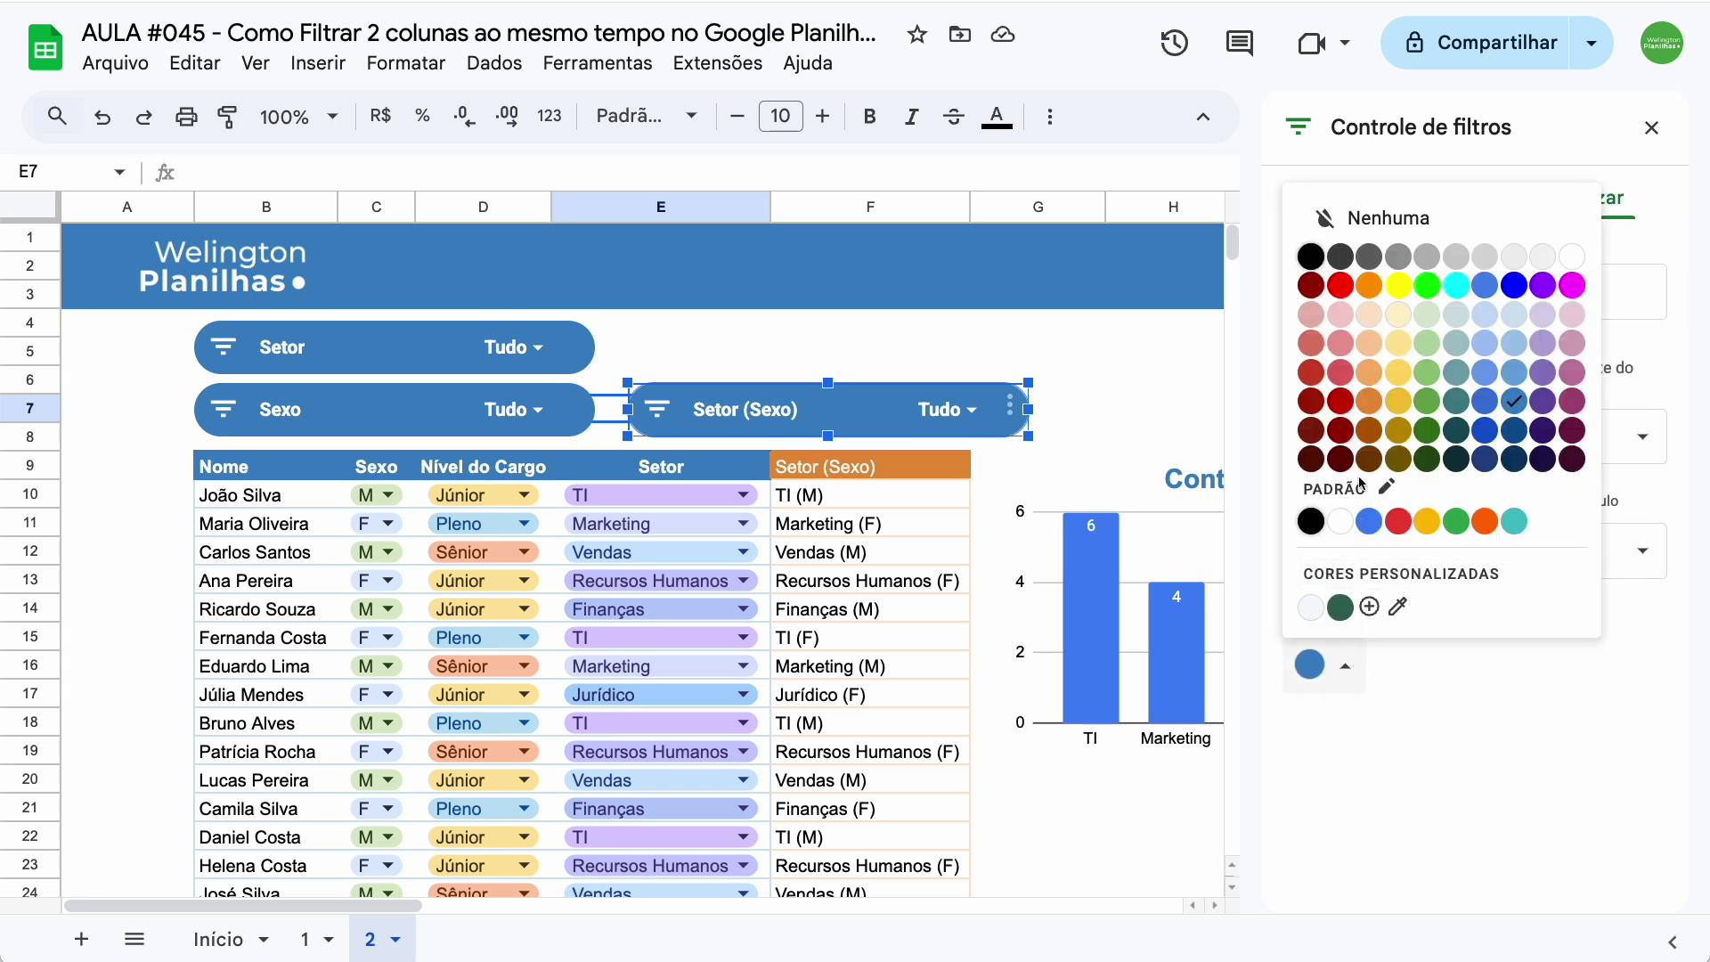
left_click(1368, 401)
left_click(1649, 129)
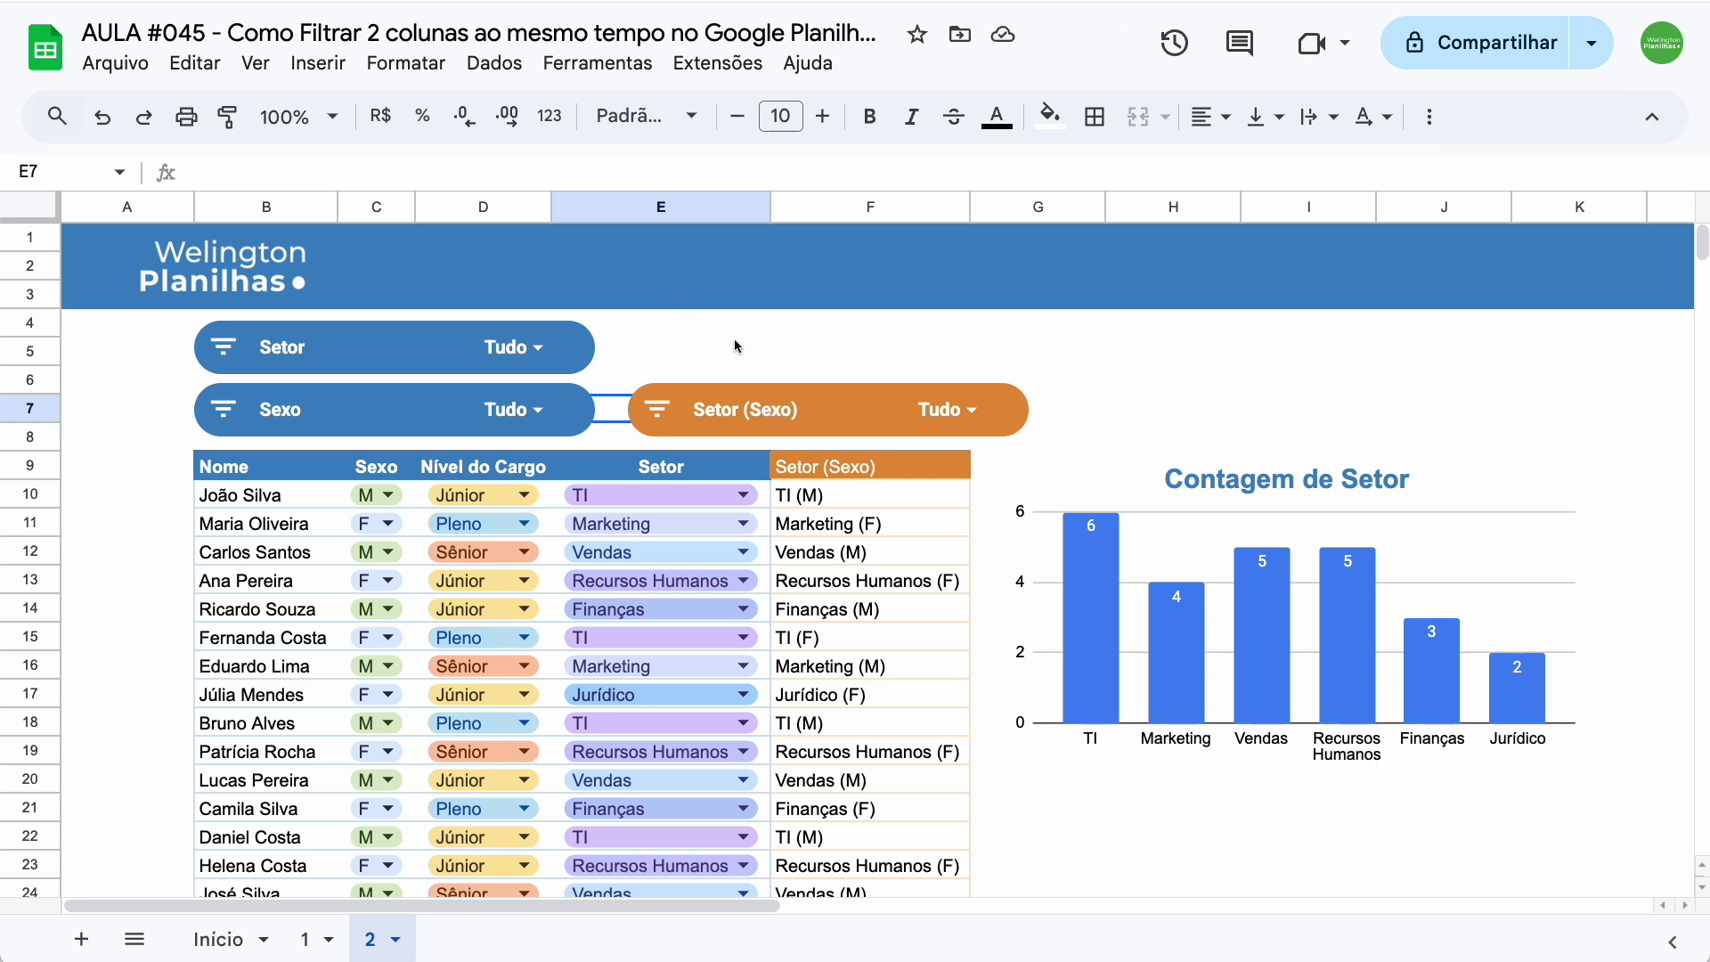
Set the Setor (Sexo) filter to only Finanças (F) and Recursos Humanos (M), leaving four rows
left_click(946, 409)
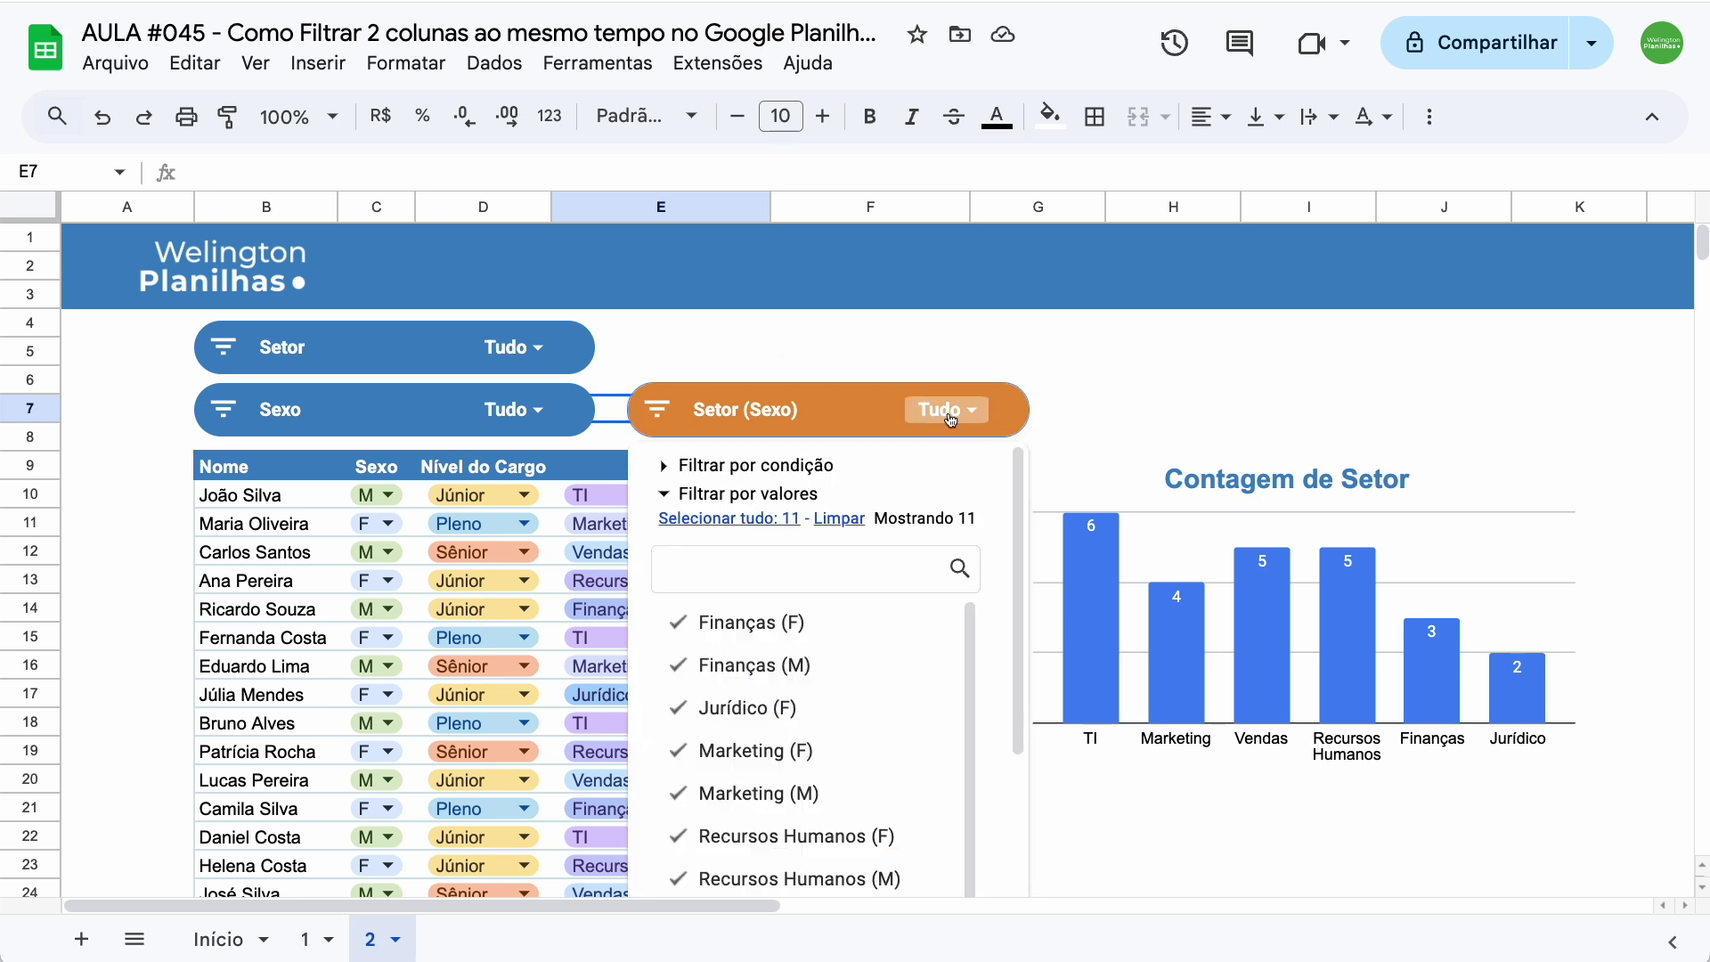
left_click(839, 519)
left_click(823, 623)
scroll(891, 708, "down", 1)
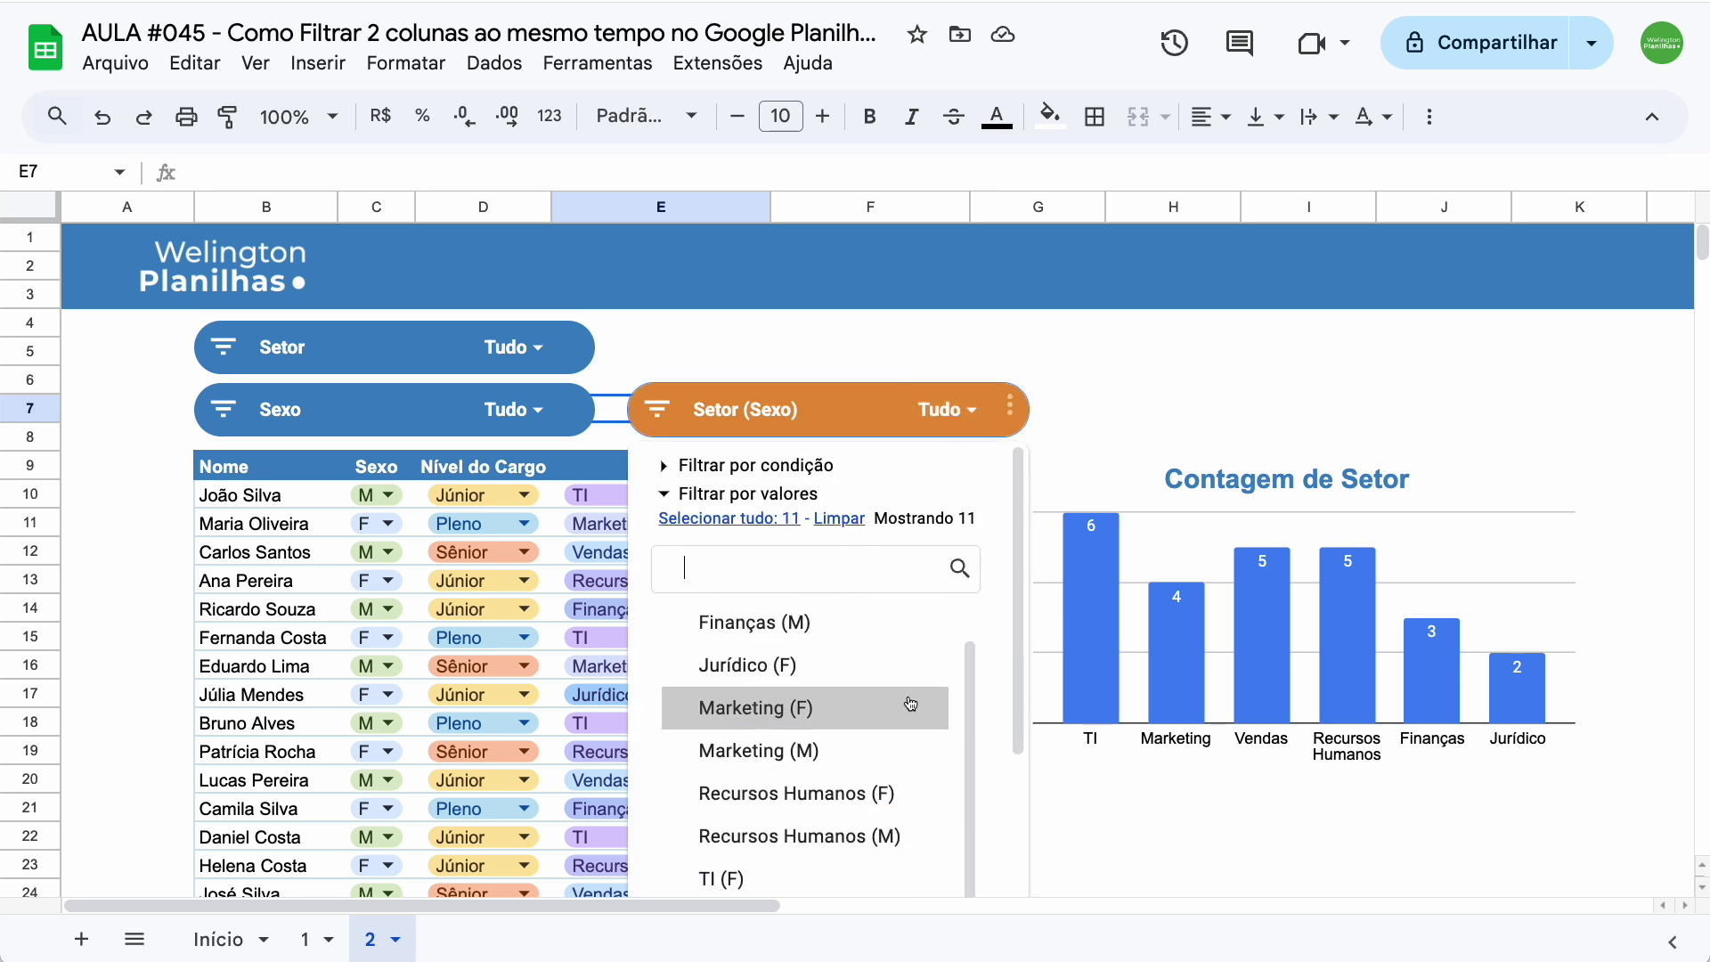
left_click(862, 841)
scroll(989, 682, "down", 3)
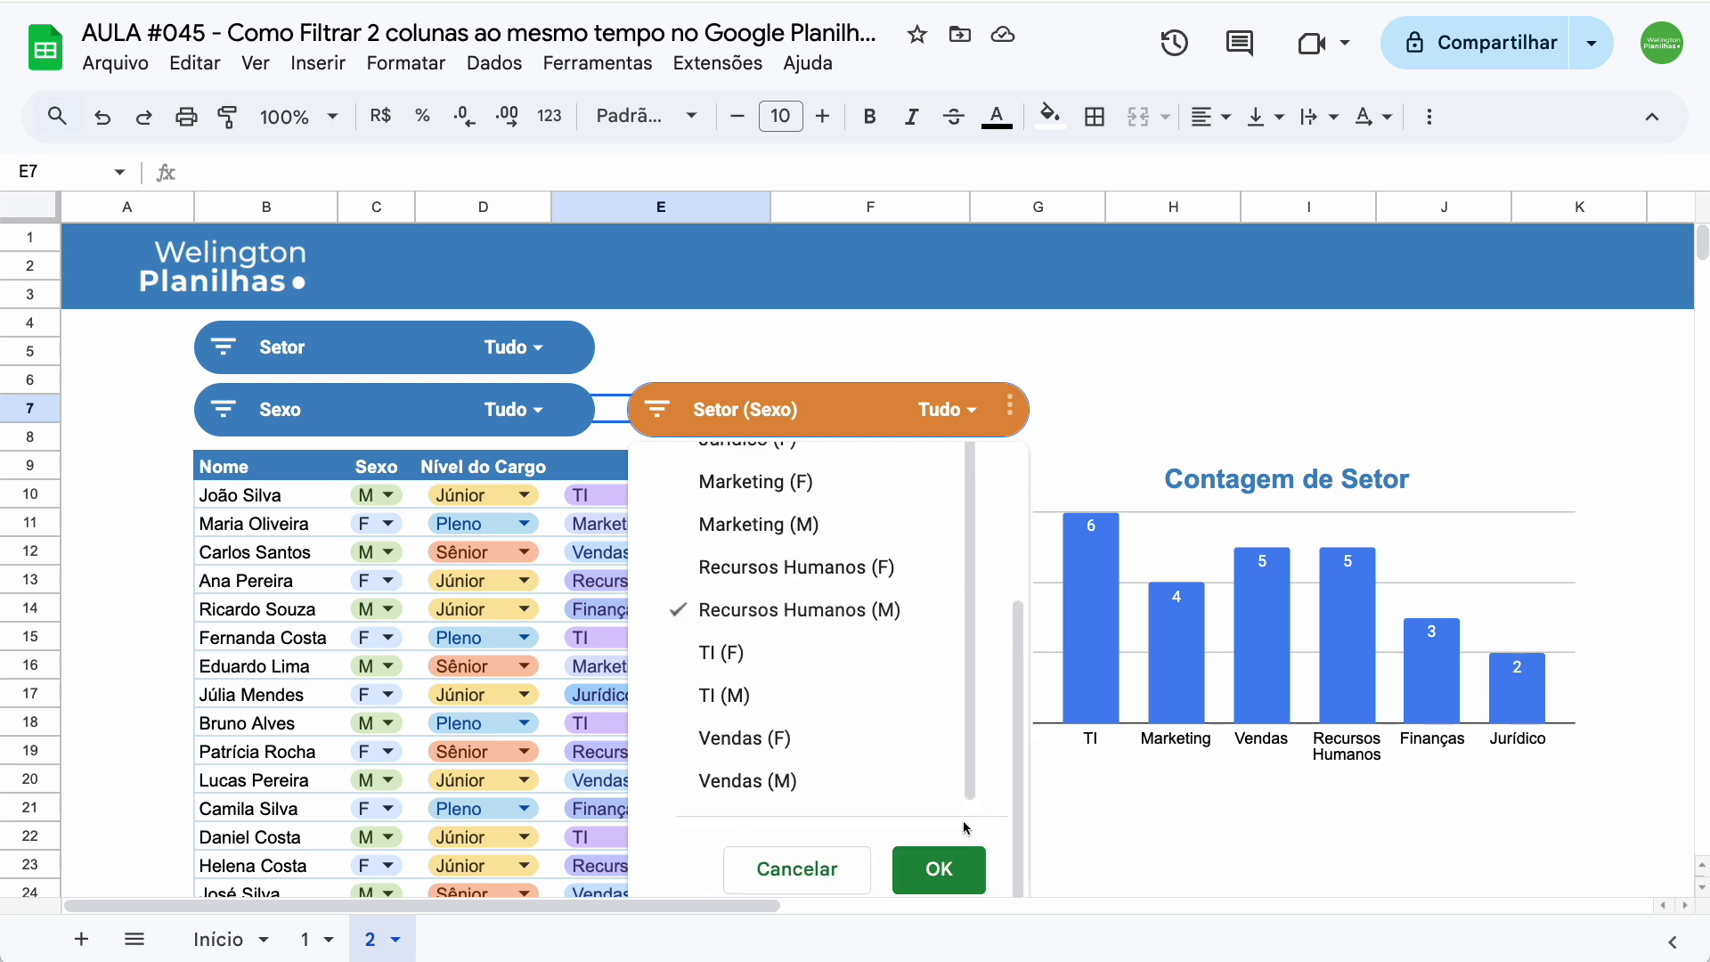
left_click(951, 858)
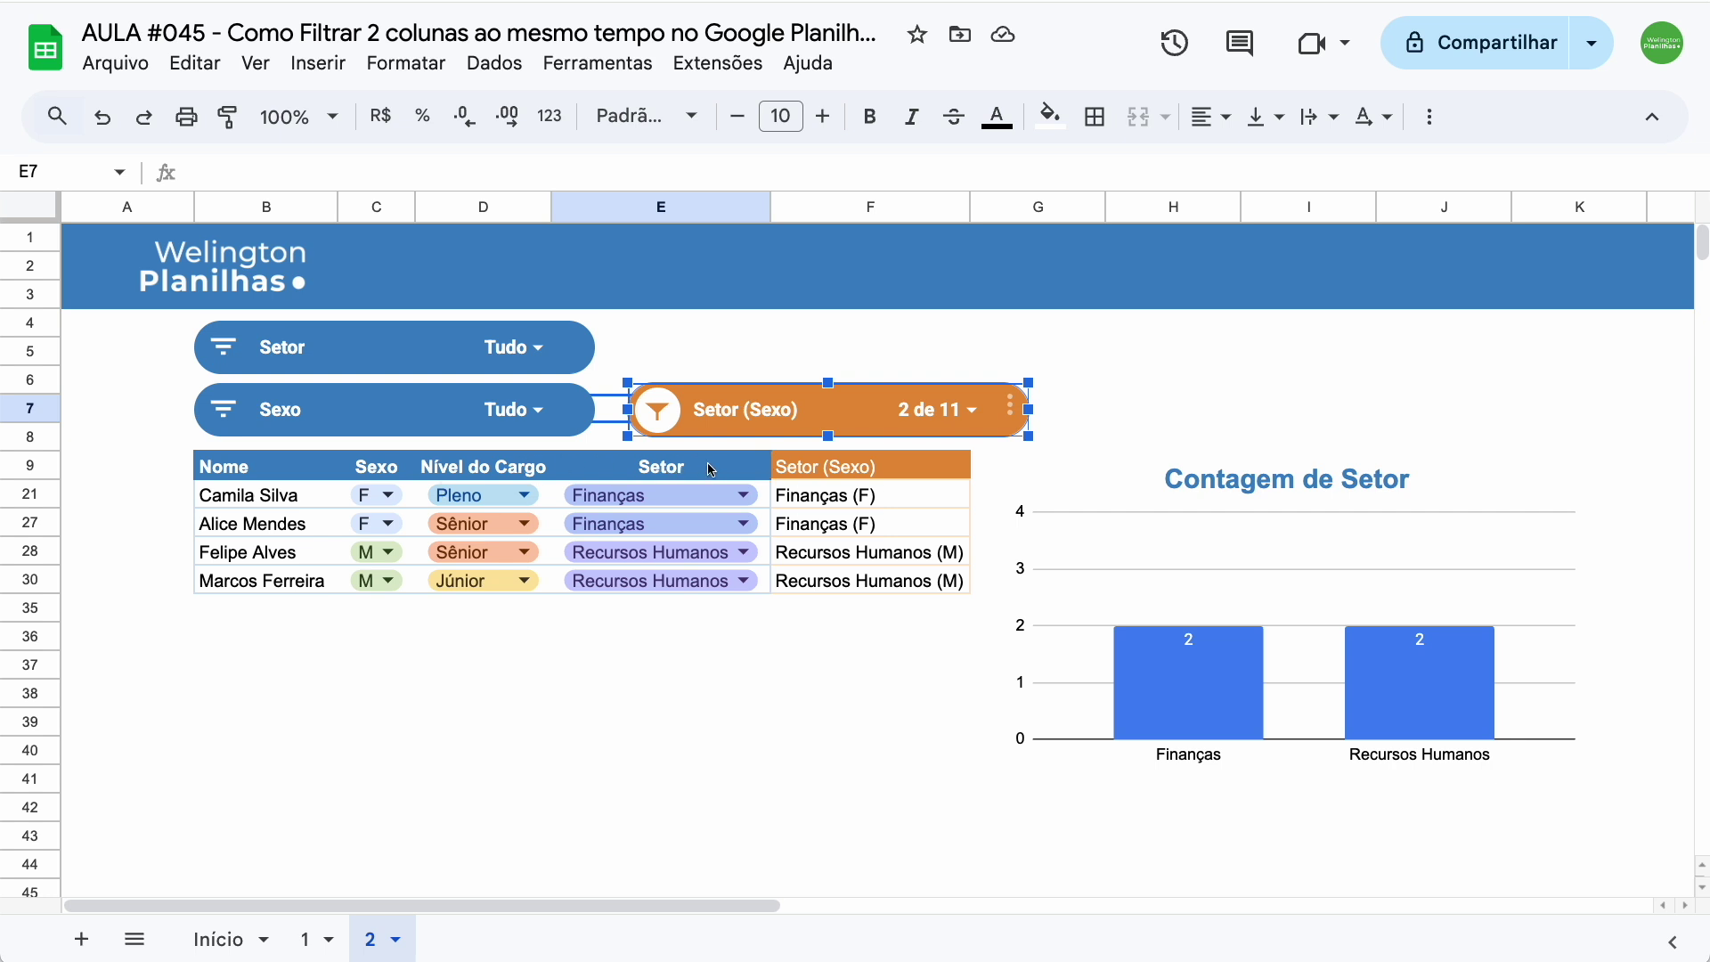
Hide the Setor (Sexo) helper column F
left_click(891, 210)
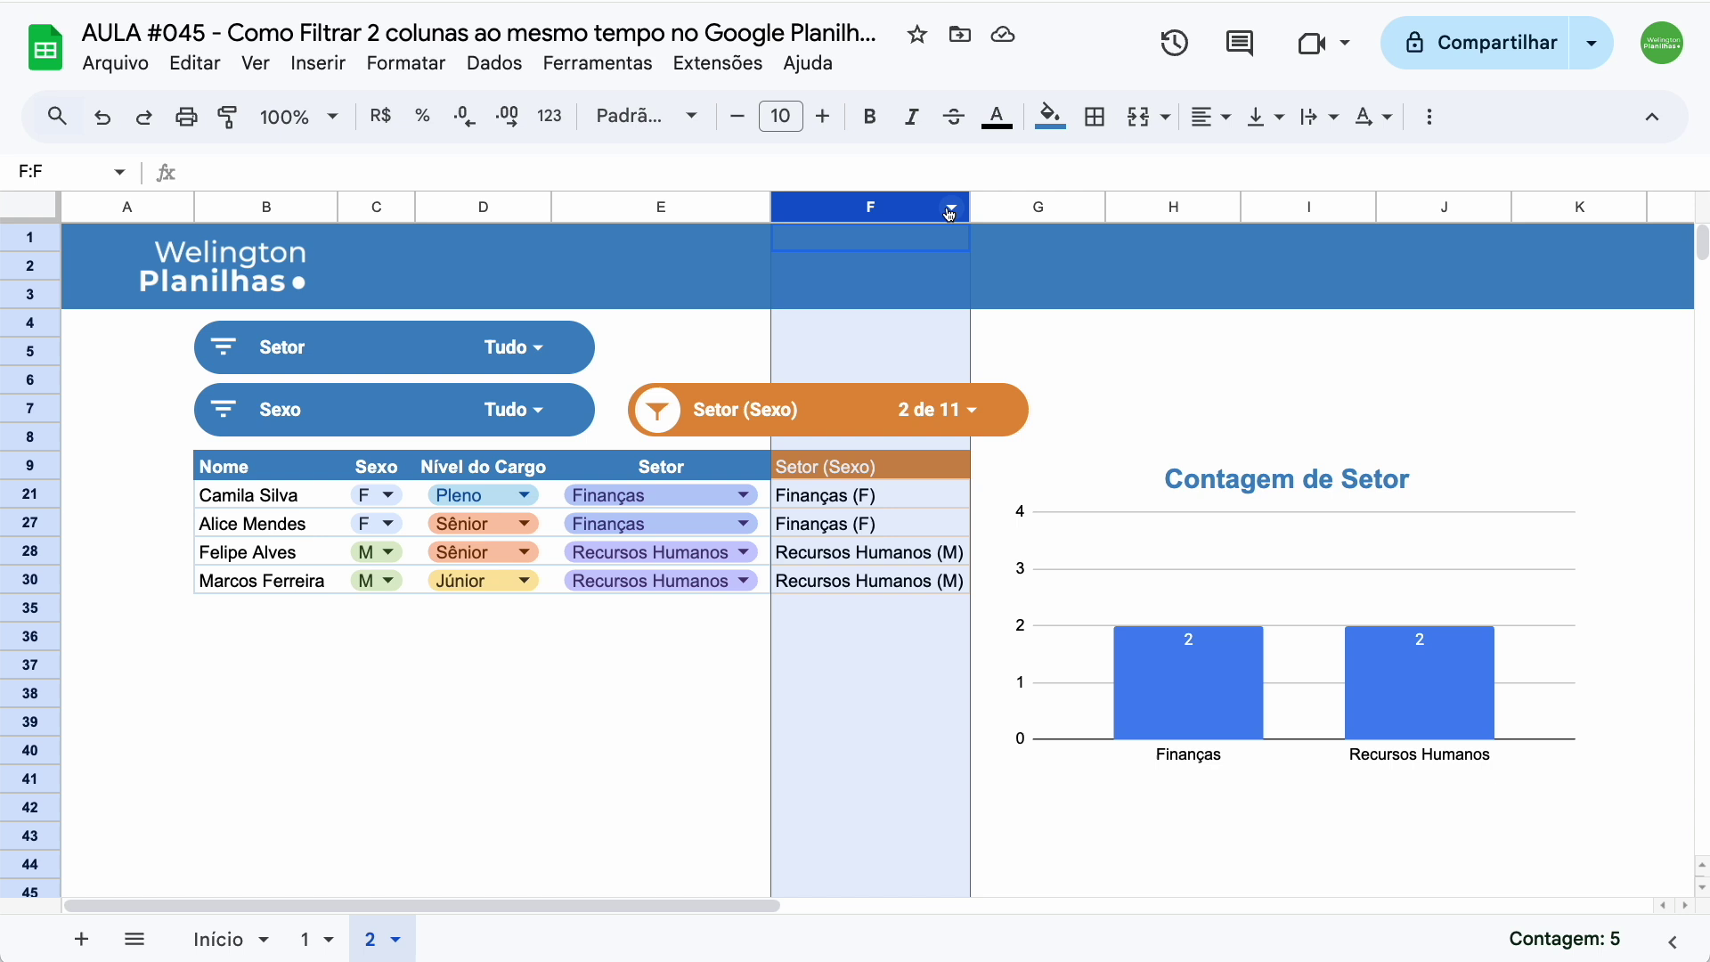
left_click(950, 211)
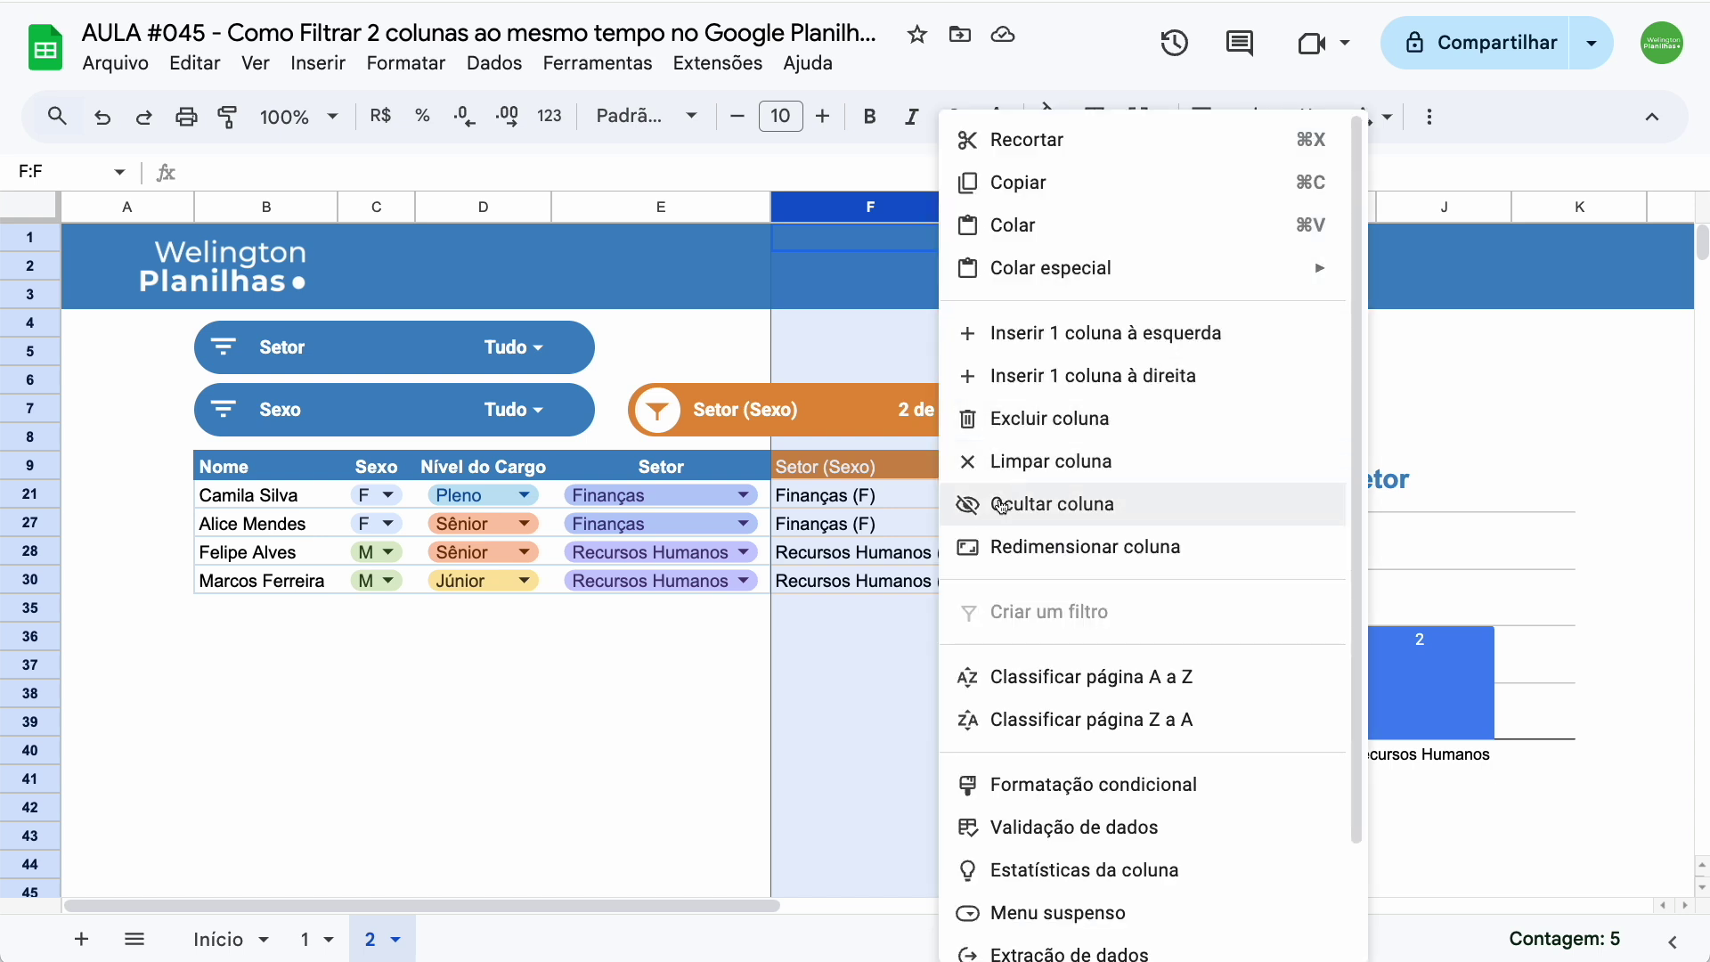
left_click(1155, 512)
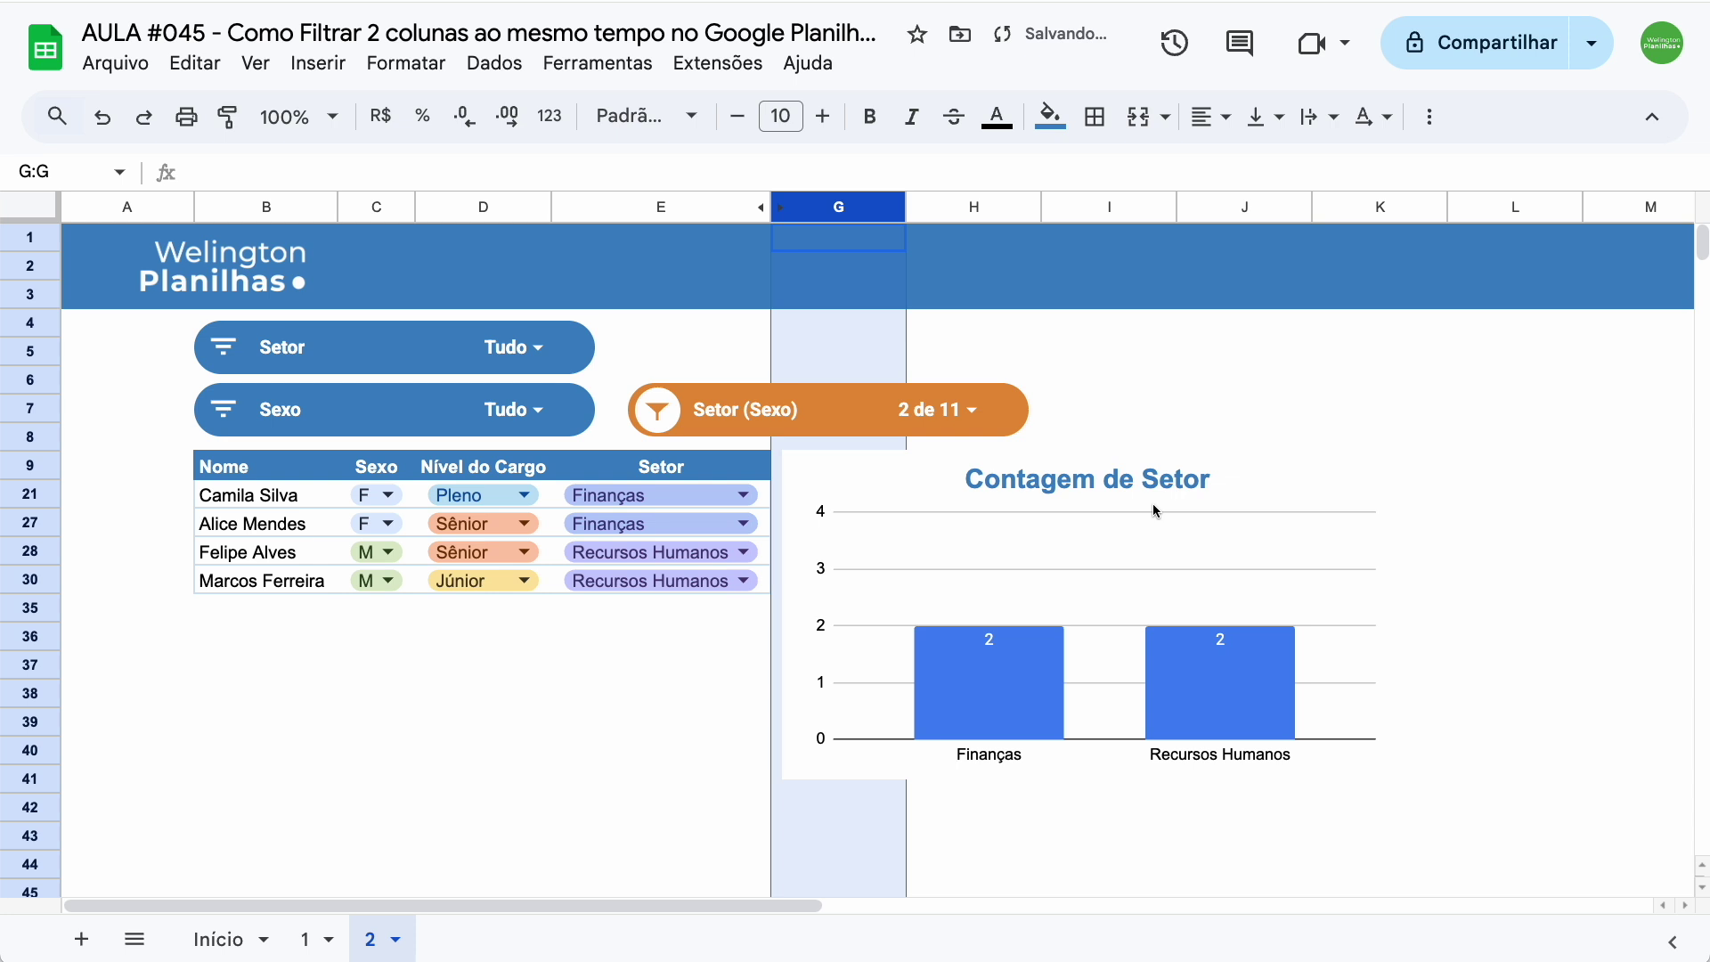
left_click(651, 258)
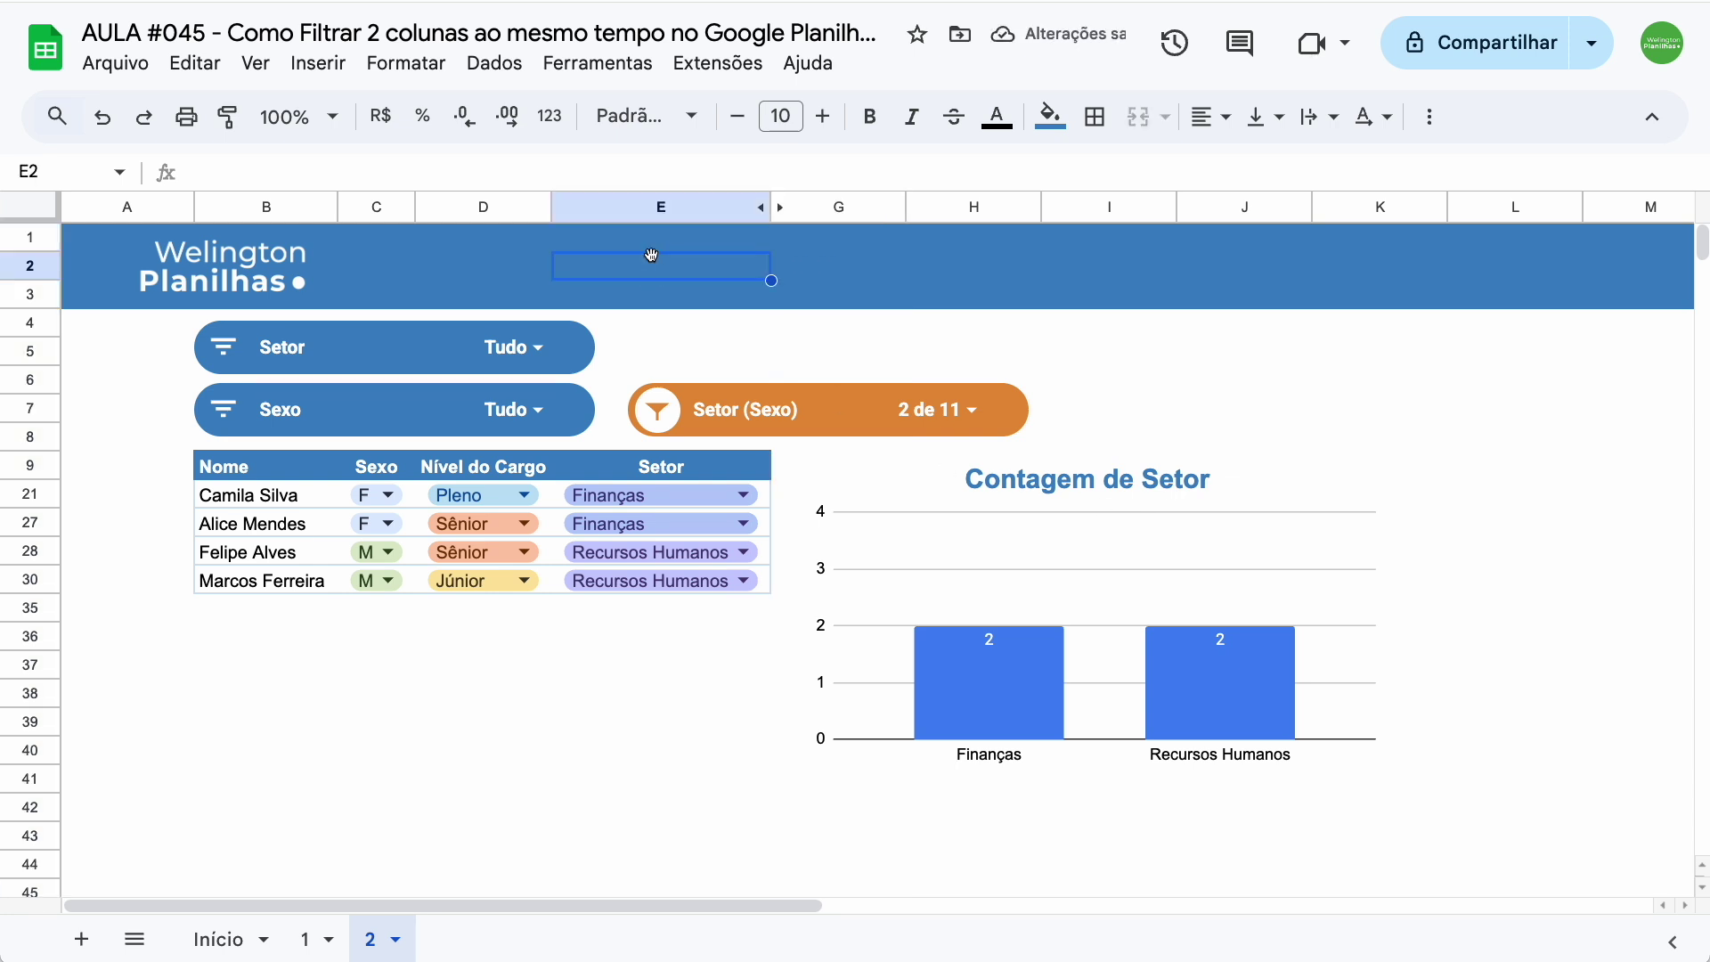
Reselect all Setor (Sexo) values so every row and six chart bars return
left_click(933, 415)
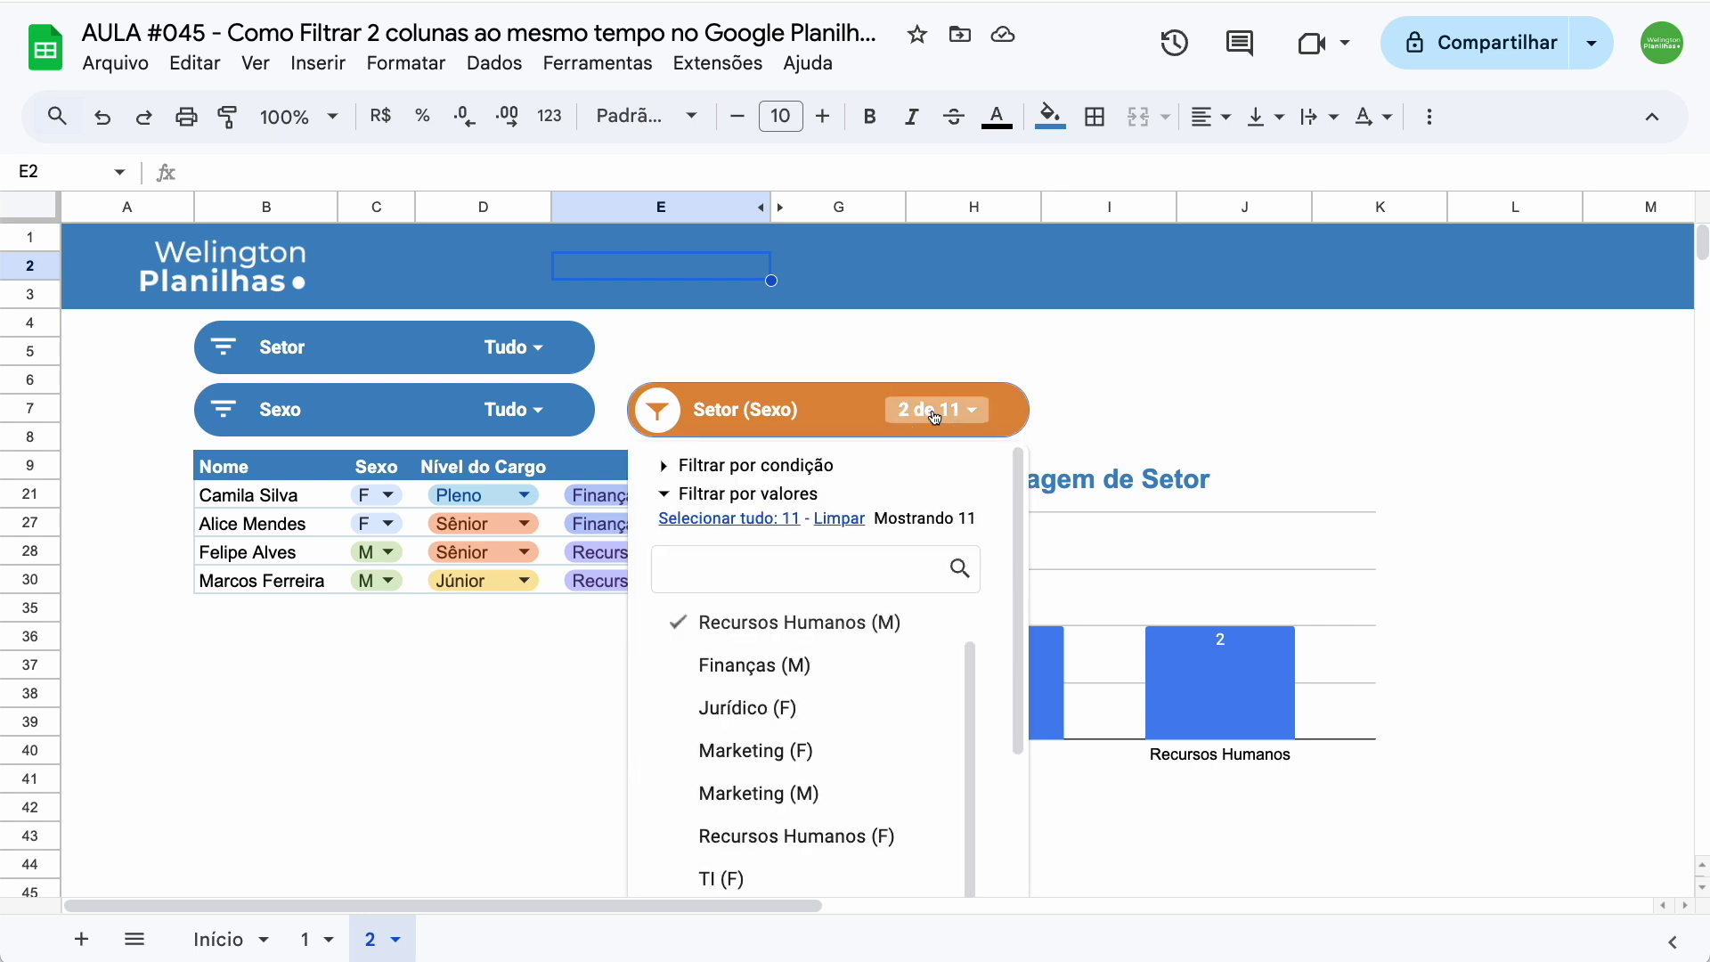
left_click(728, 519)
scroll(991, 751, "down", 3)
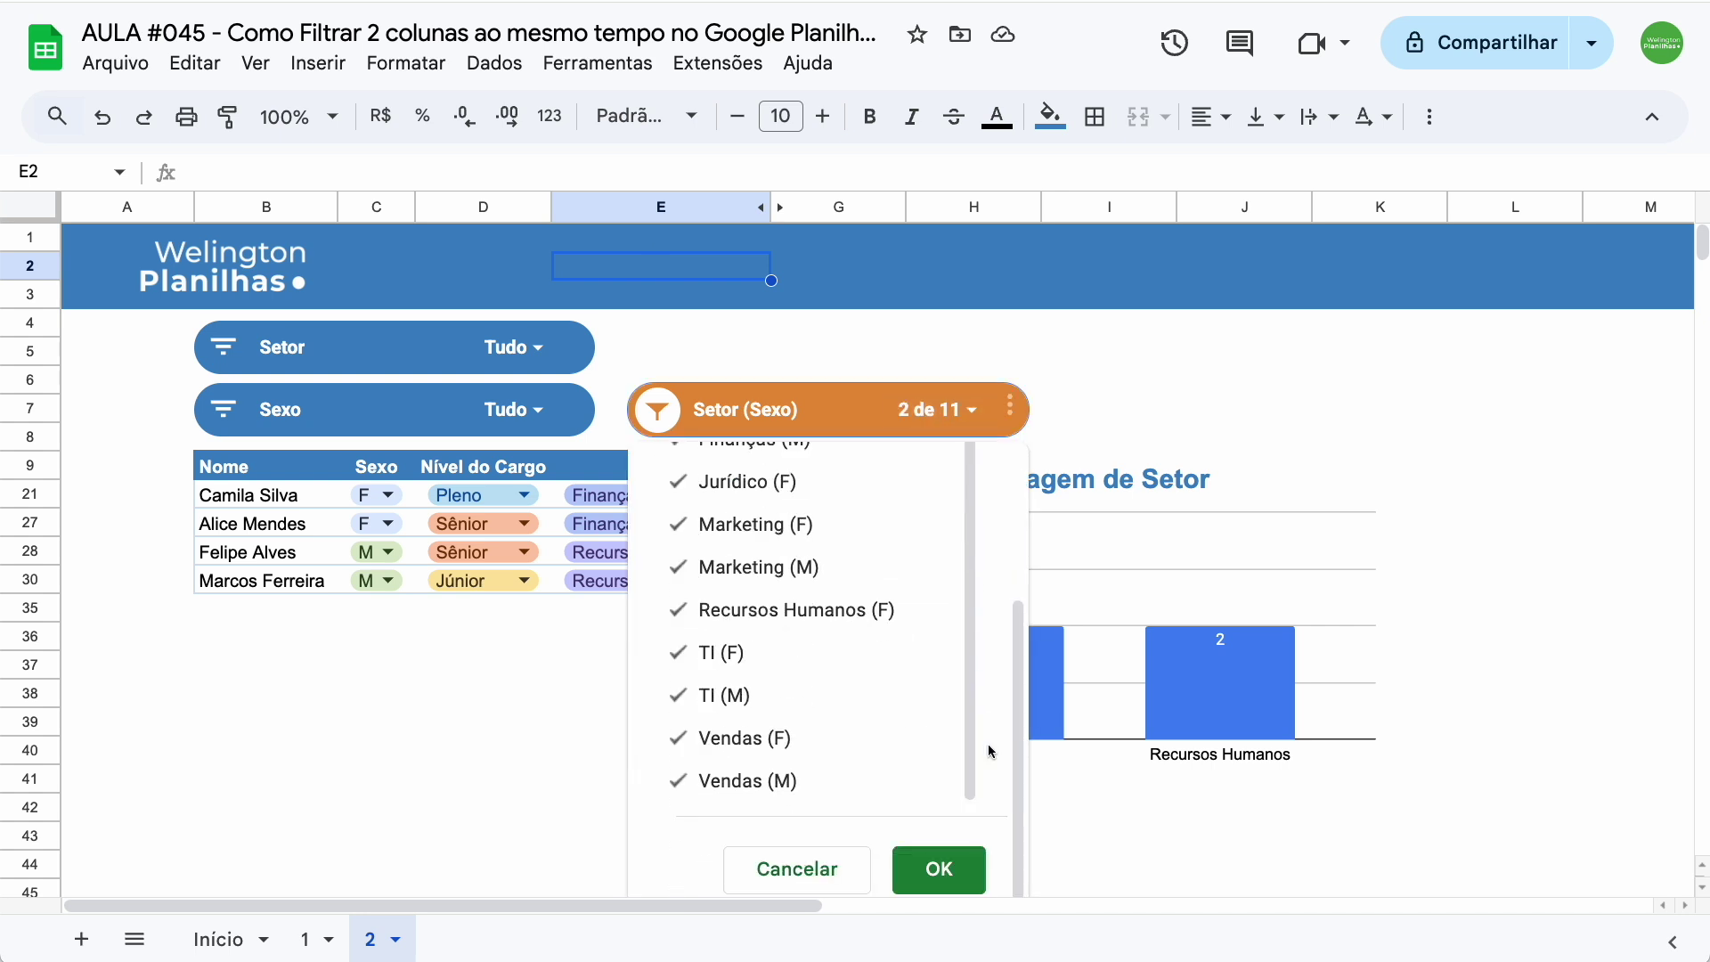
left_click(943, 871)
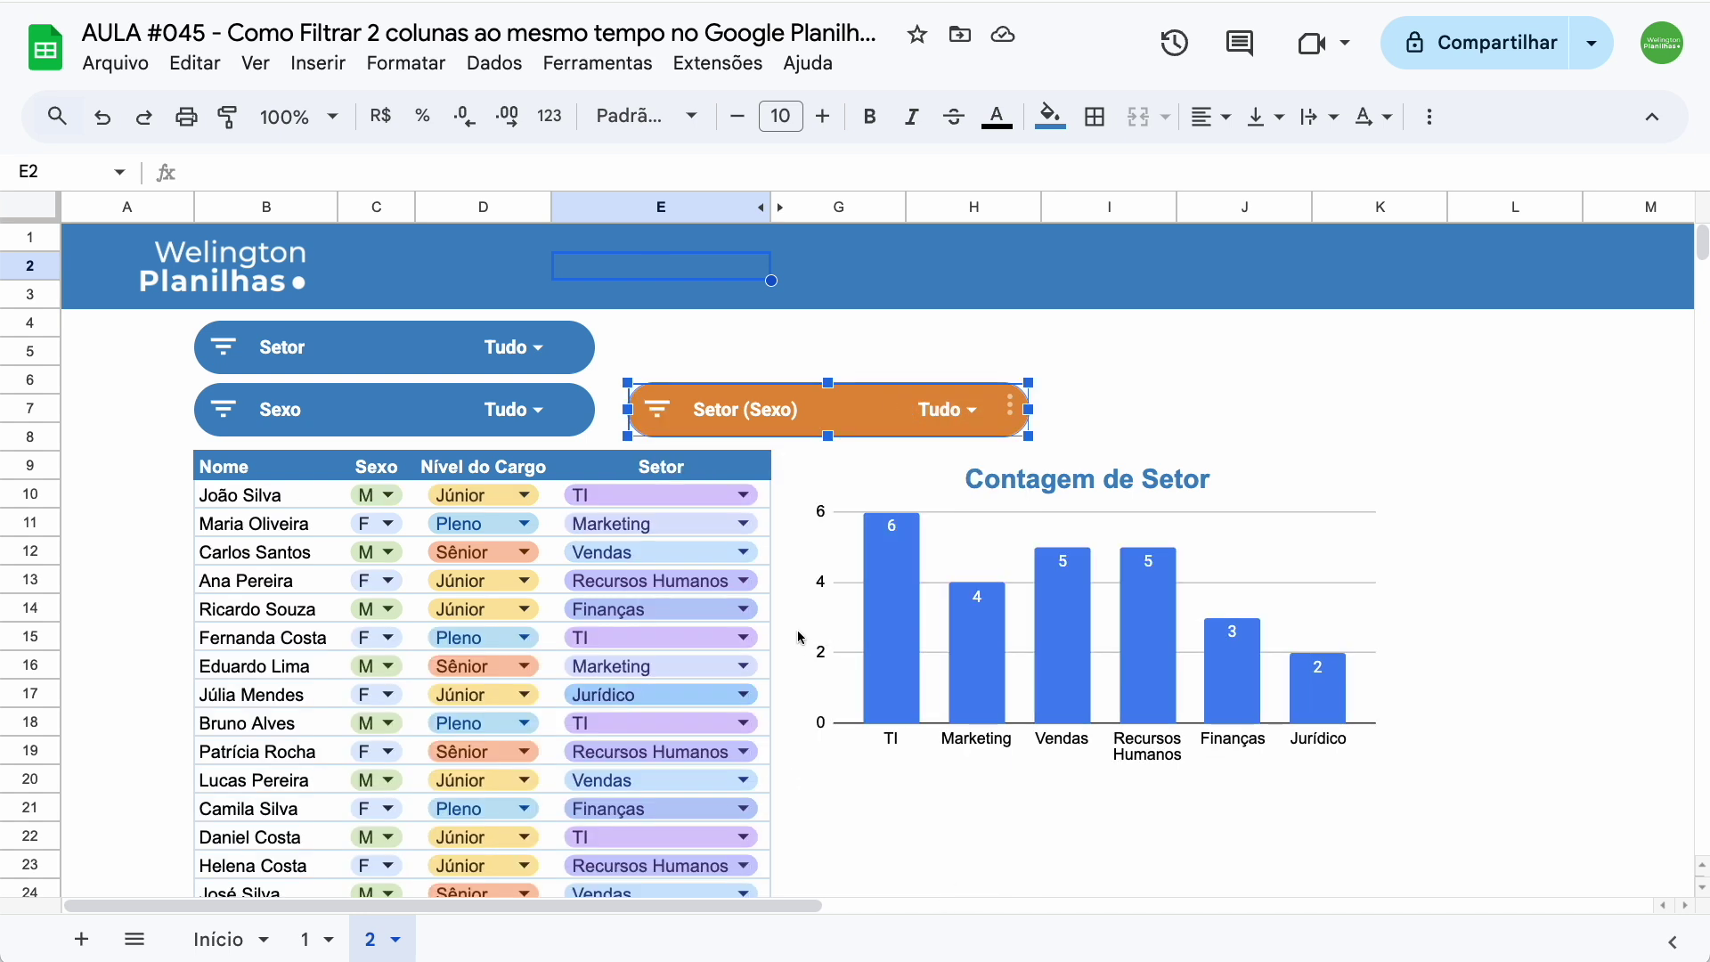